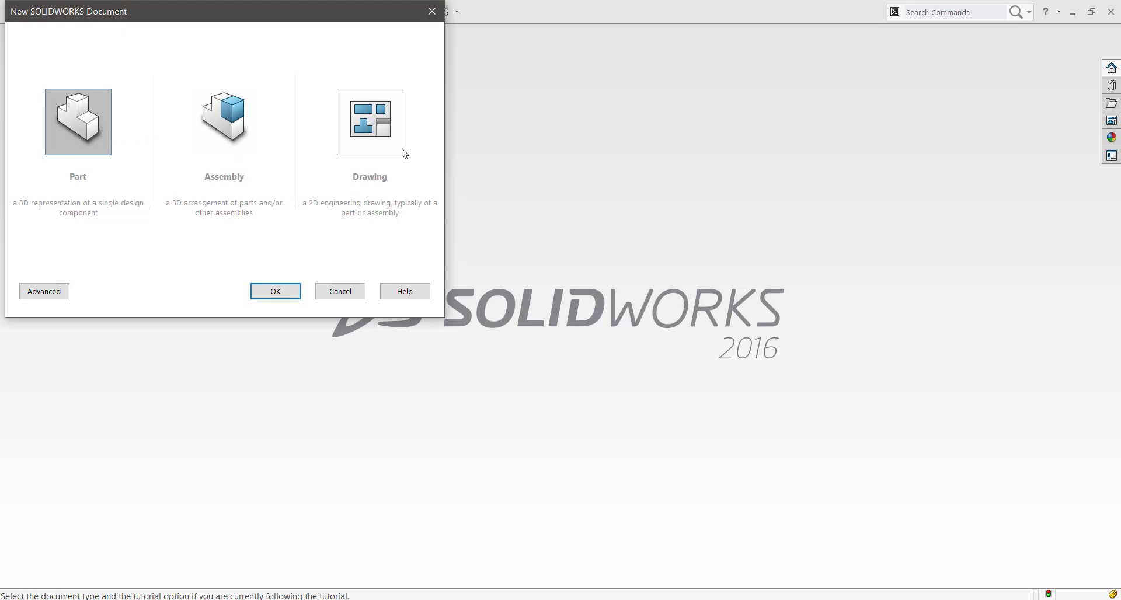
# Create a new part document and view the Front, Top and Right planes together from a rotated angle
pyautogui.click(276, 294)
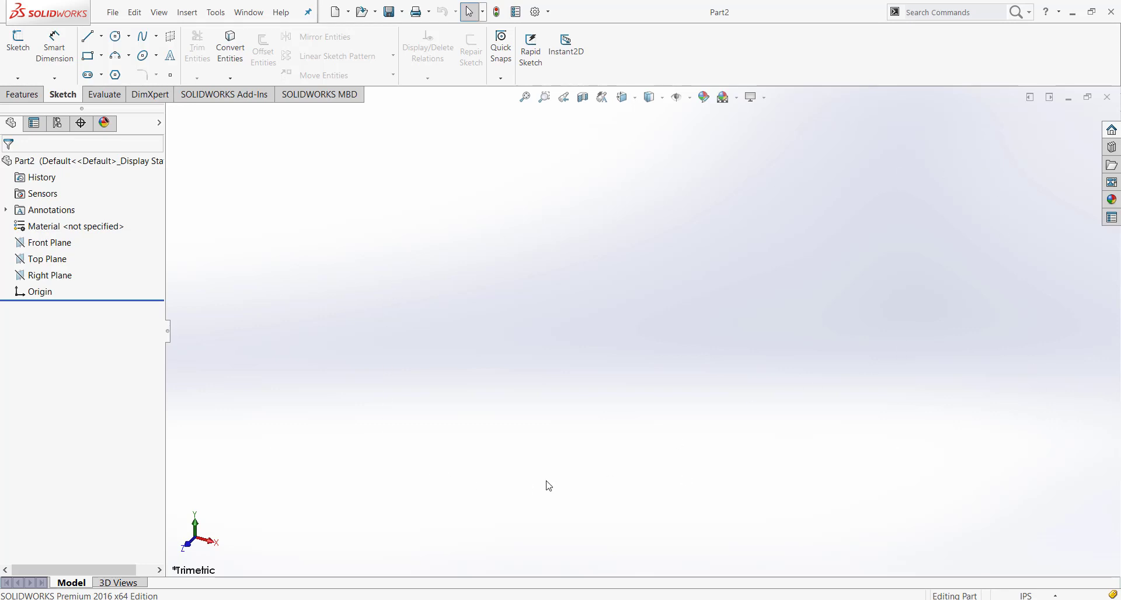
pyautogui.click(59, 248)
pyautogui.keyDown('ctrl'); pyautogui.click(46, 259); pyautogui.keyUp('ctrl')
pyautogui.keyDown('ctrl'); pyautogui.click(50, 276); pyautogui.keyUp('ctrl')
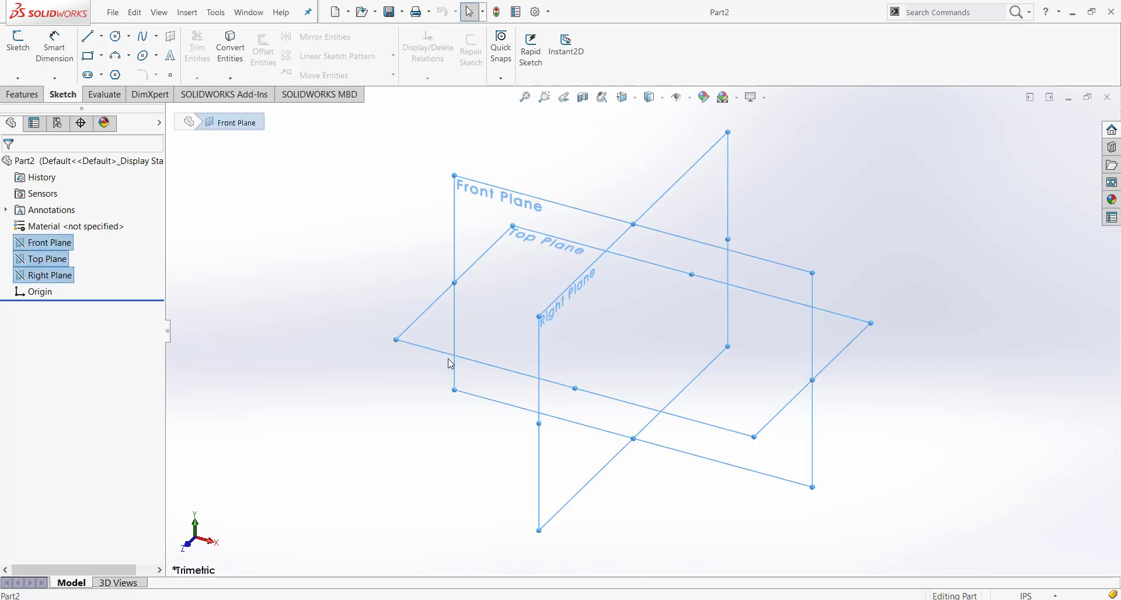
pyautogui.moveTo(450, 364); pyautogui.dragTo(506, 294, button='middle')
pyautogui.click(427, 278)
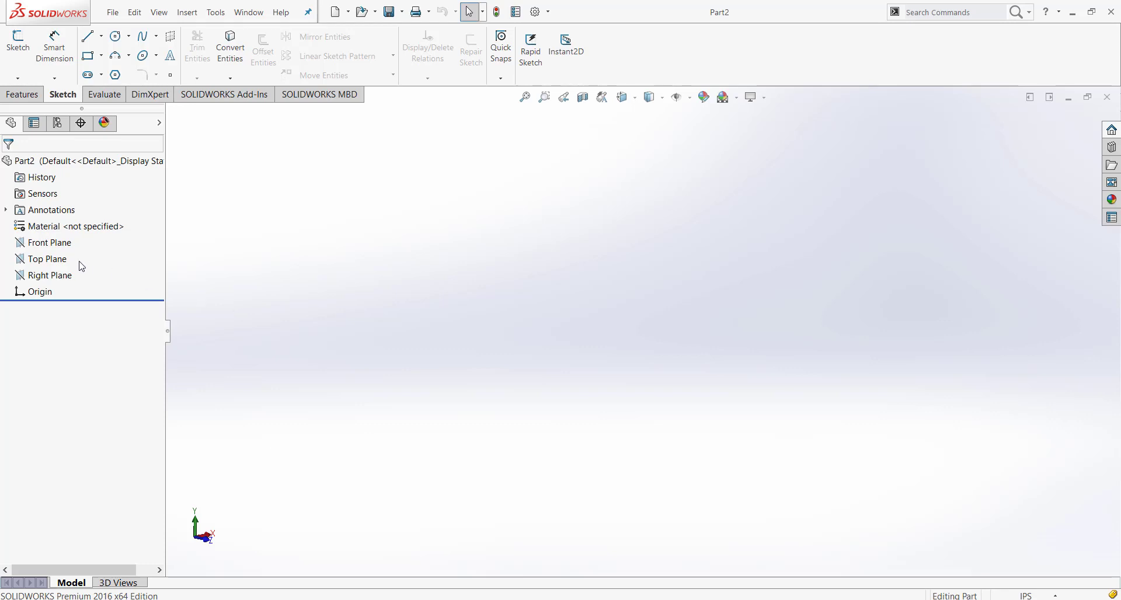
# Start a new sketch on the Top Plane
pyautogui.click(55, 263)
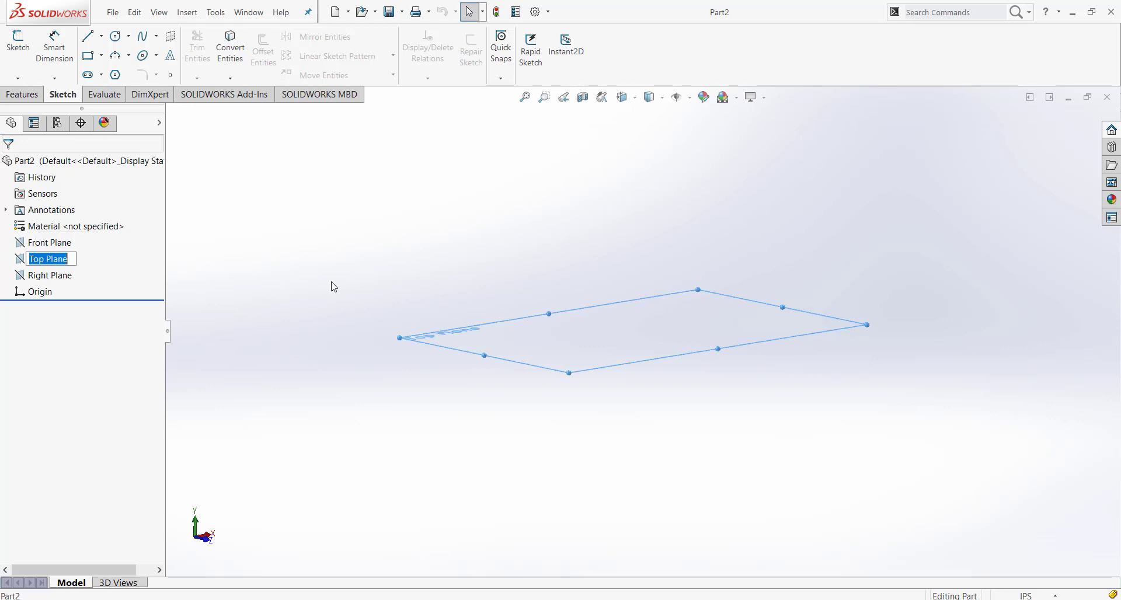
pyautogui.moveTo(331, 286); pyautogui.dragTo(329, 369, button='middle')
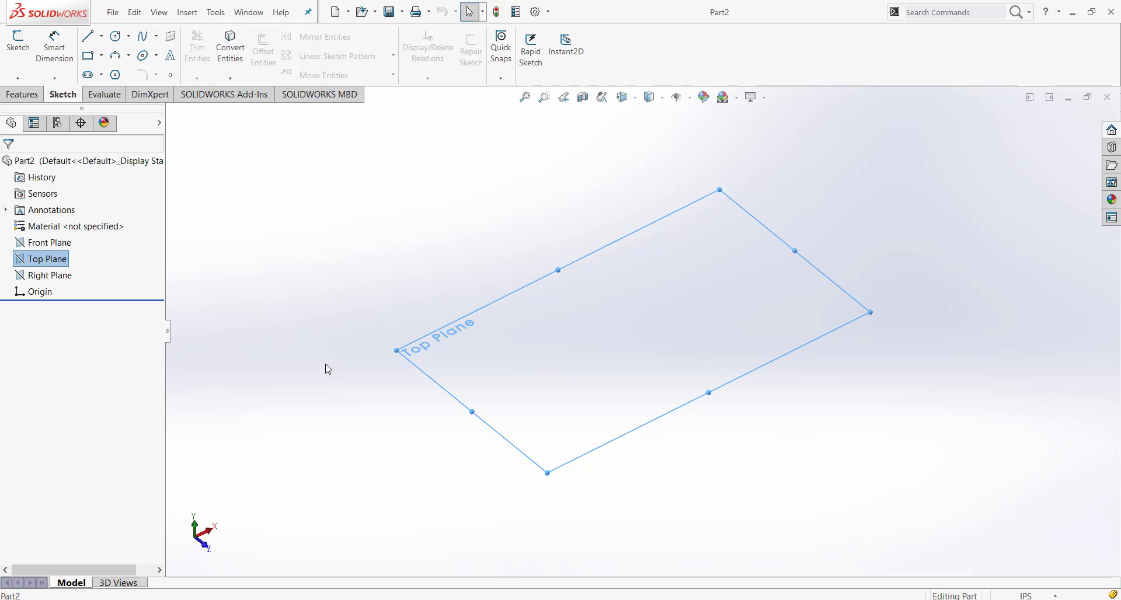
pyautogui.click(346, 279)
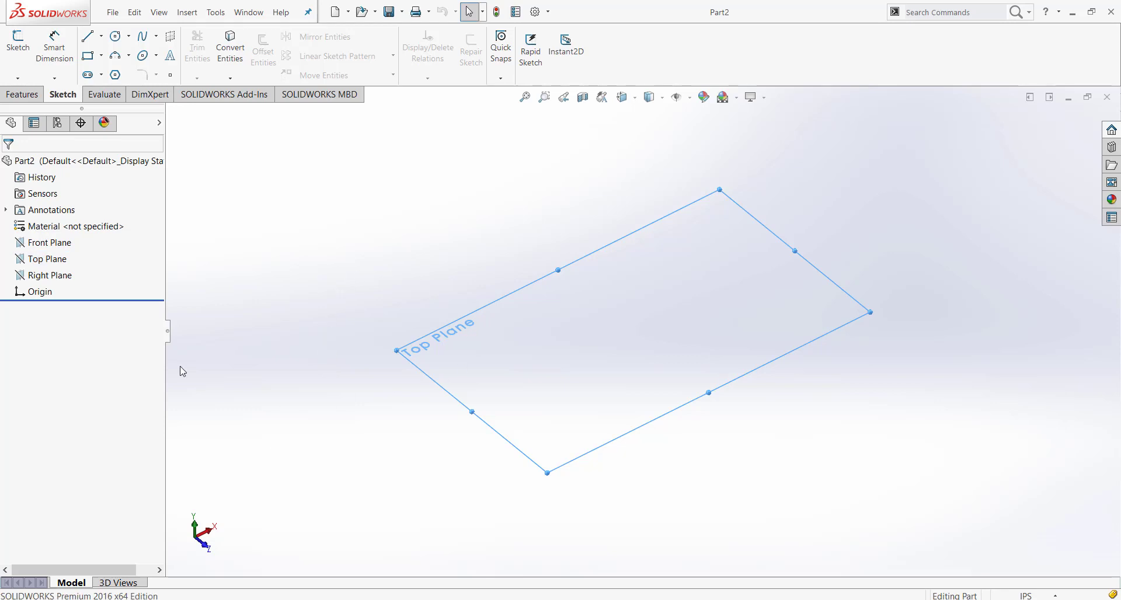
pyautogui.rightClick(49, 264)
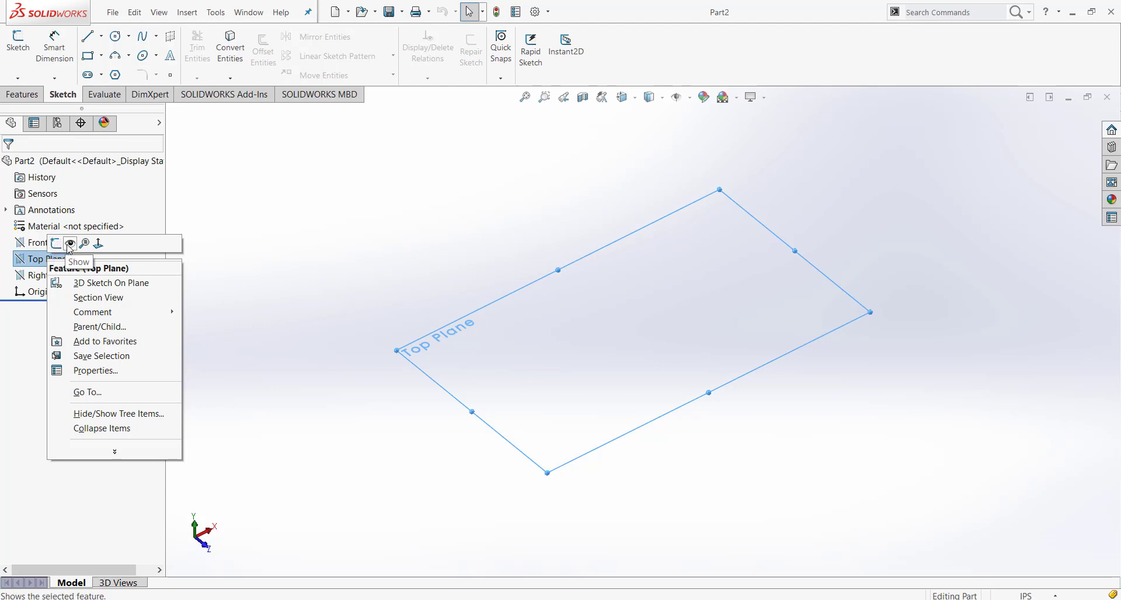
pyautogui.click(55, 245)
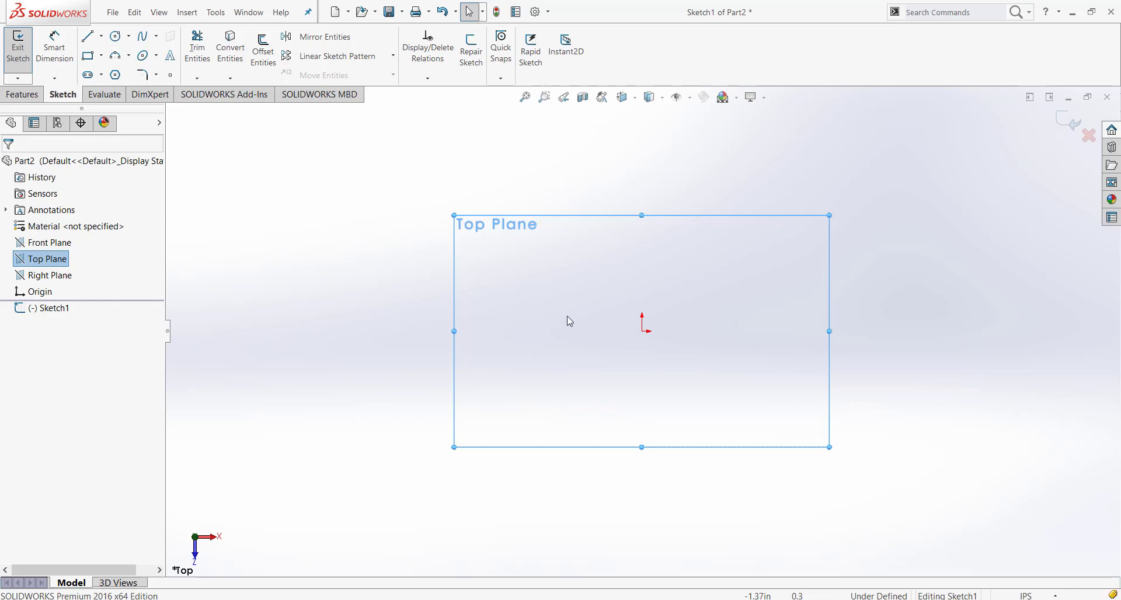
pyautogui.click(325, 290)
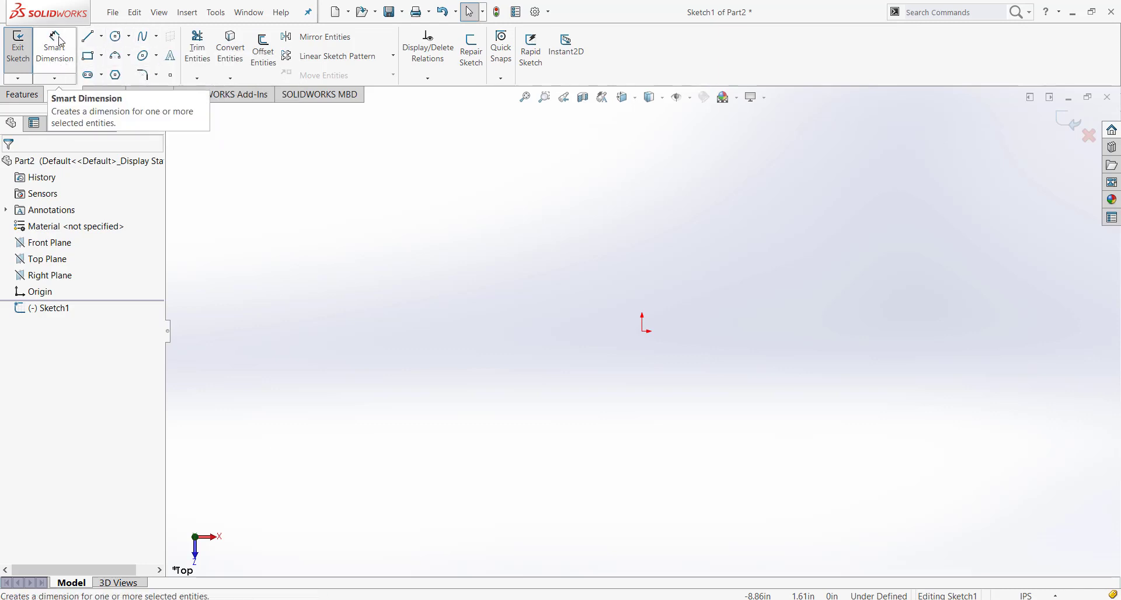
# Sketch a circle centred on the origin with a radius of about 2.02 in
pyautogui.click(54, 79)
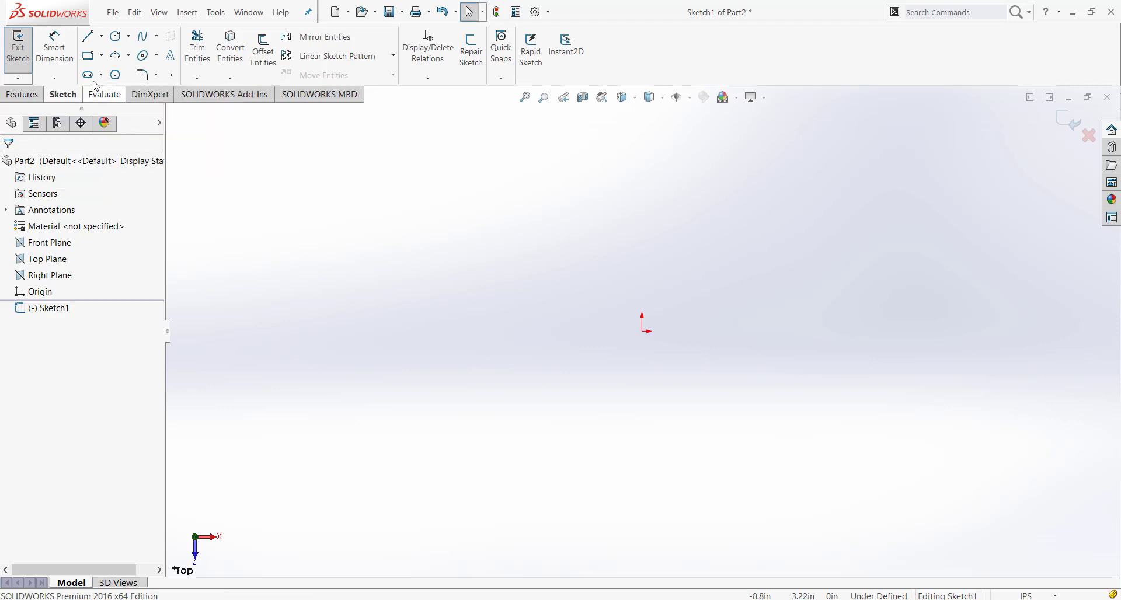
pyautogui.click(119, 40)
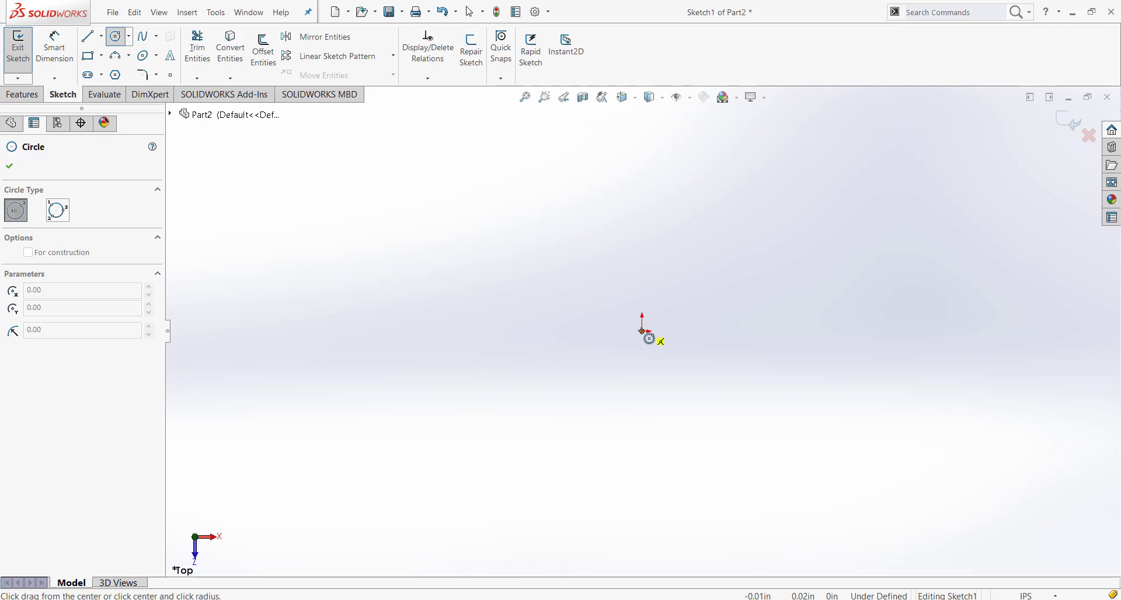
pyautogui.click(642, 331)
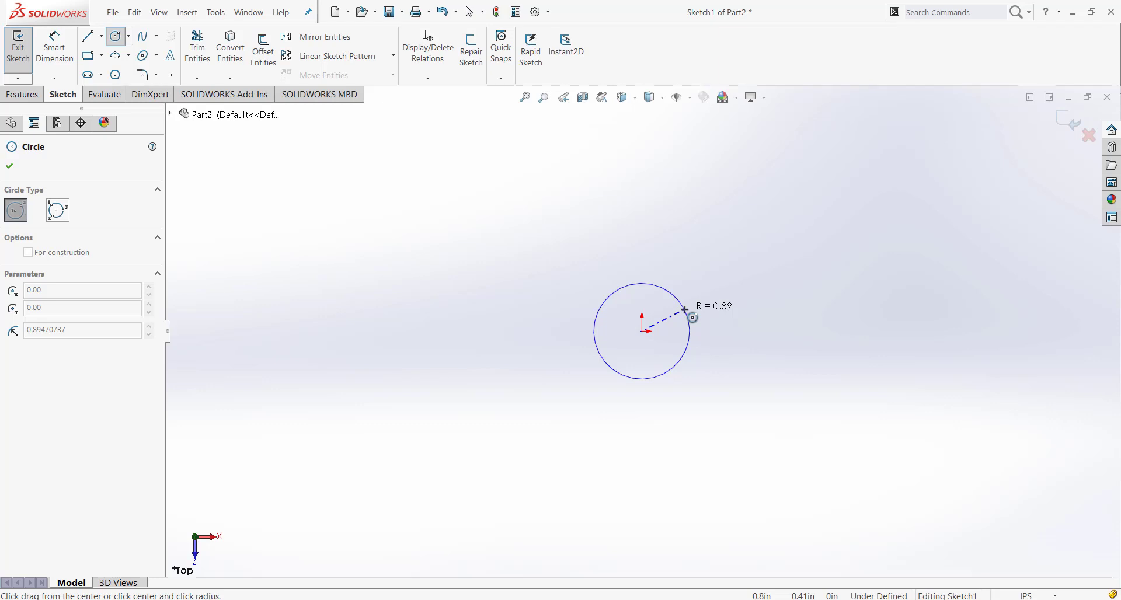
pyautogui.click(727, 265)
pyautogui.press('Escape')
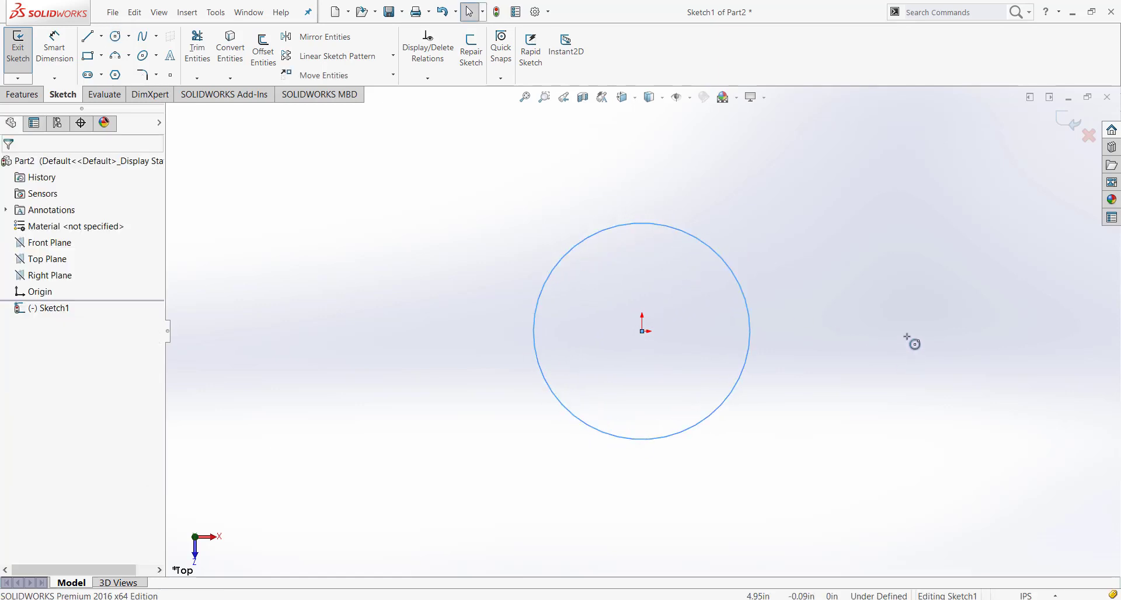
pyautogui.press('Escape')
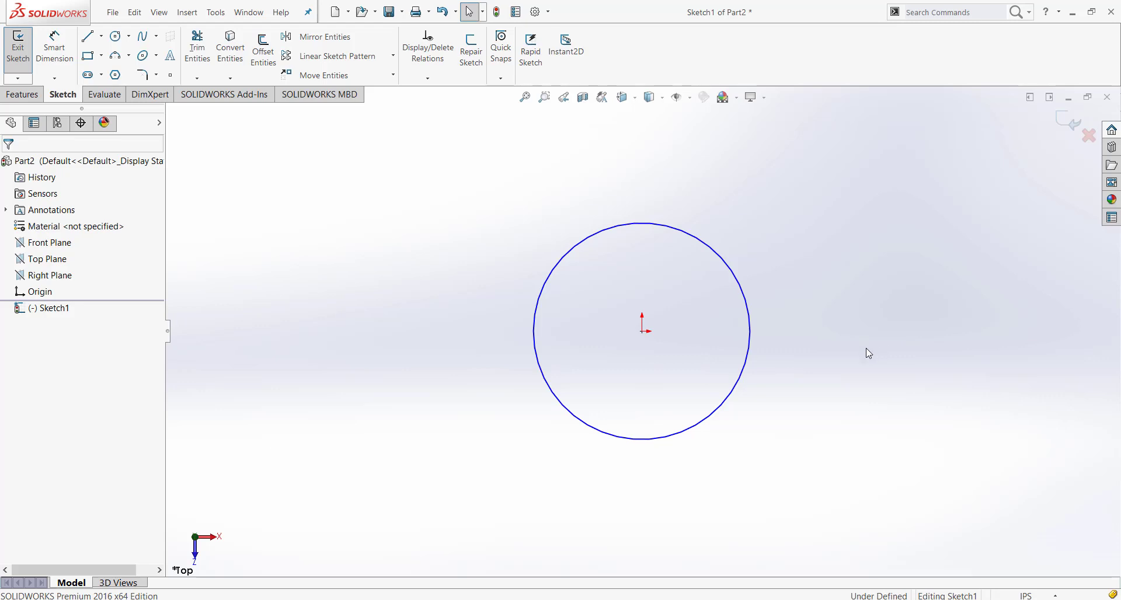
# Examine the circle's relations, definition status and parameters
pyautogui.scroll(1, 833, 358)
pyautogui.scroll(-1, 808, 360)
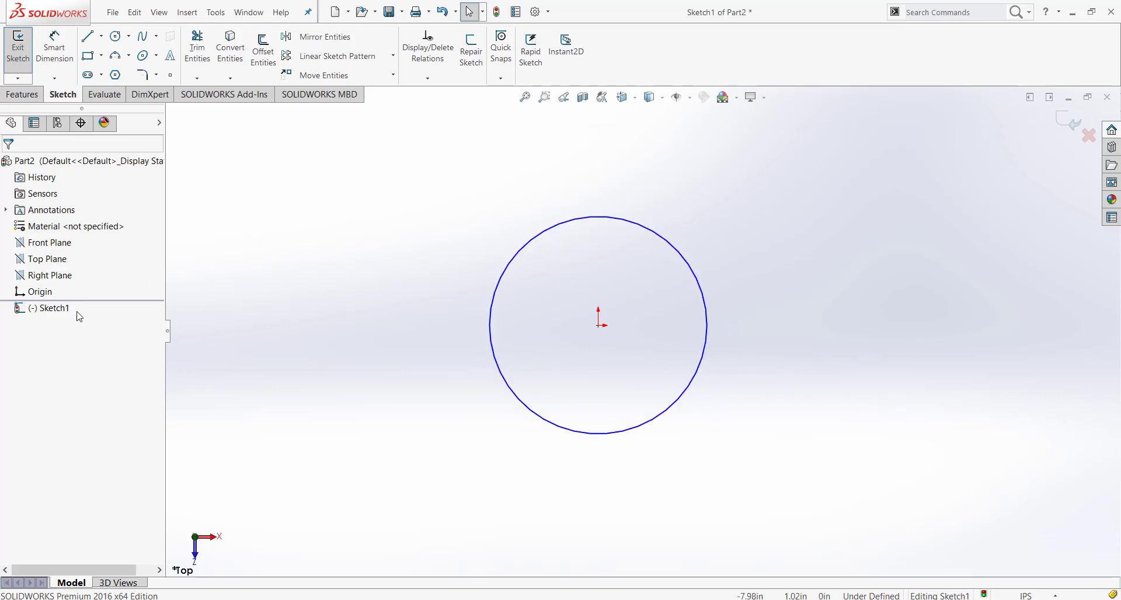
pyautogui.click(646, 230)
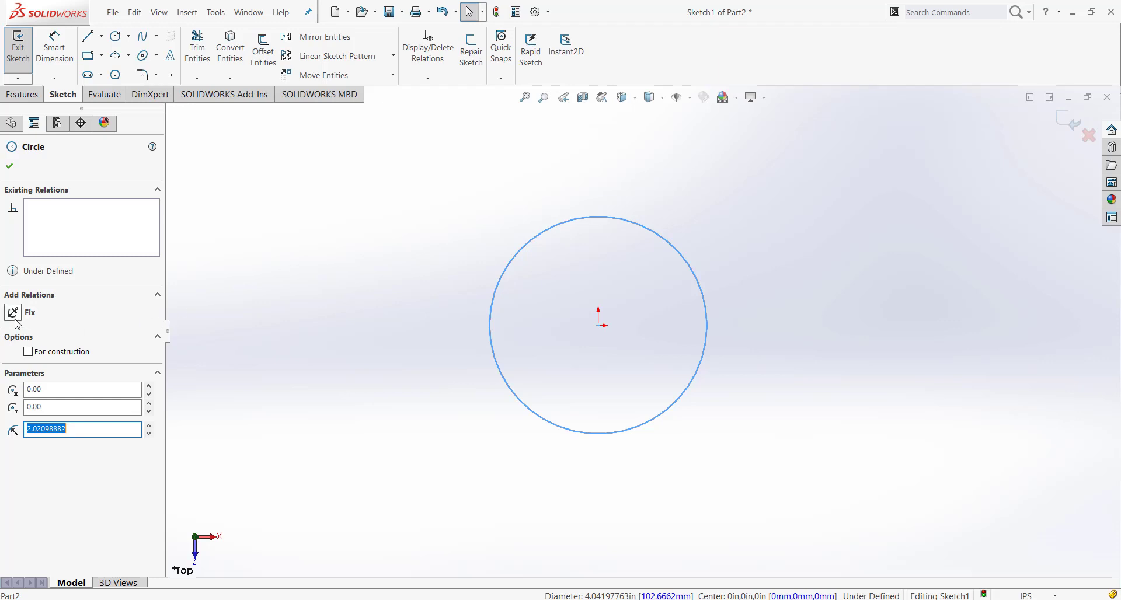
pyautogui.click(334, 261)
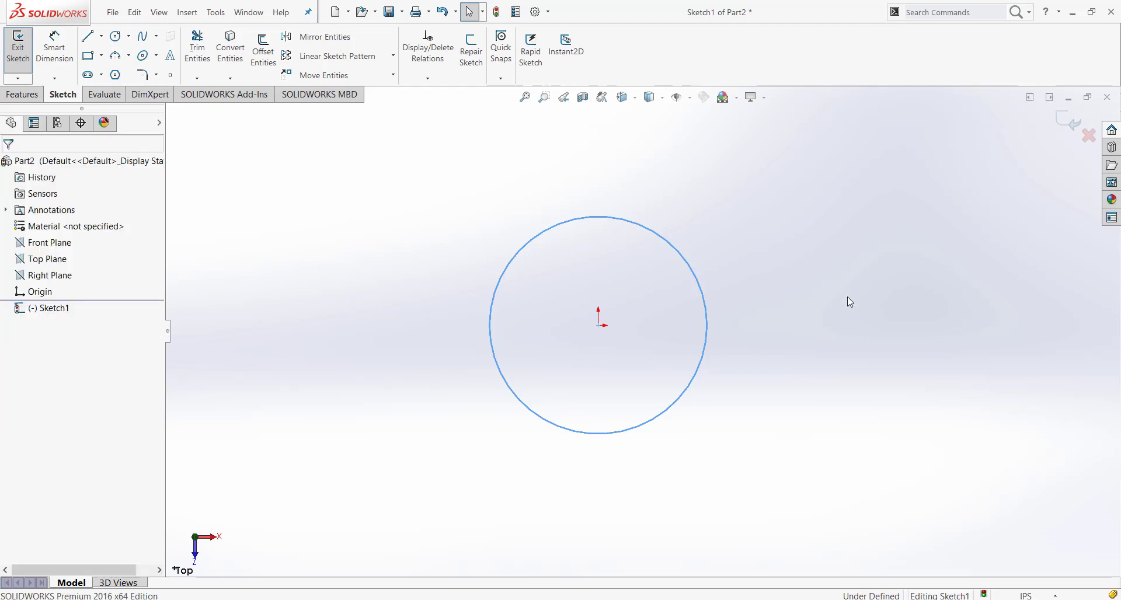
pyautogui.click(846, 318)
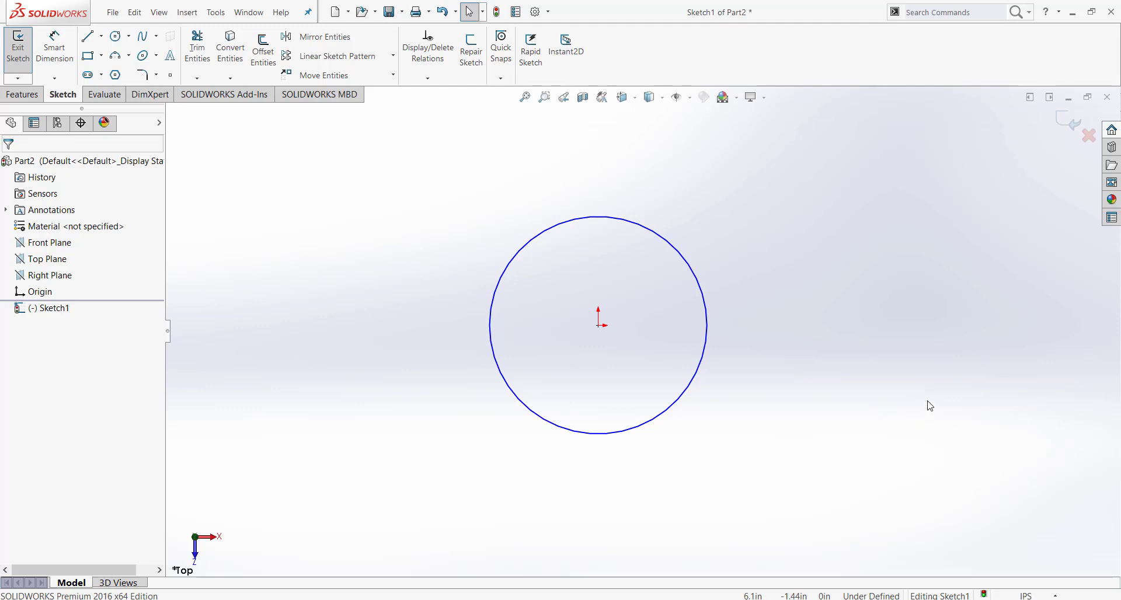
pyautogui.click(55, 48)
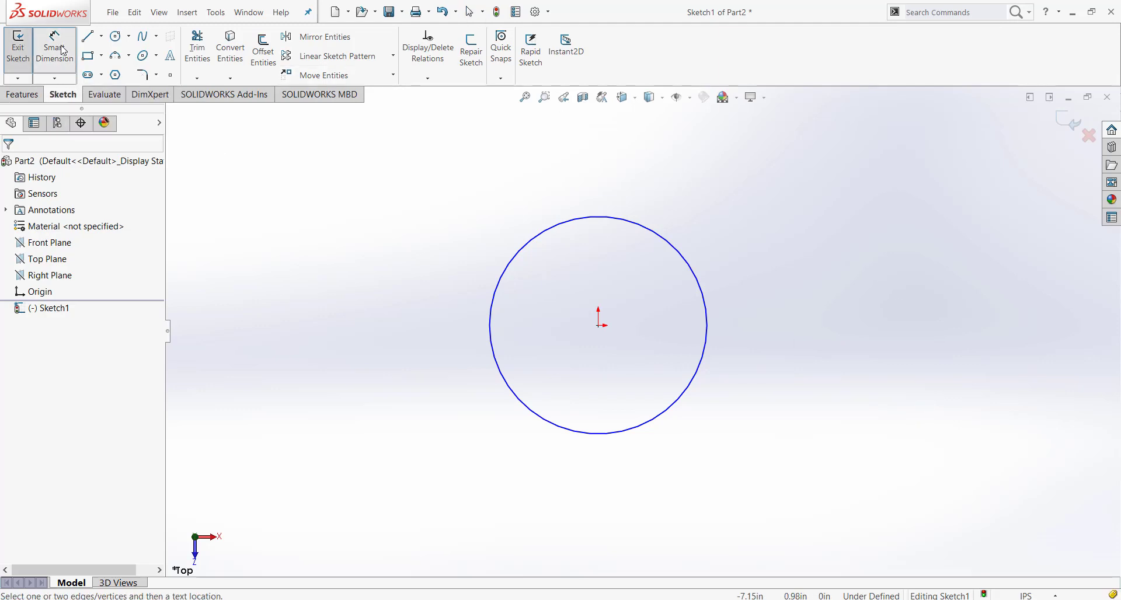
pyautogui.click(689, 267)
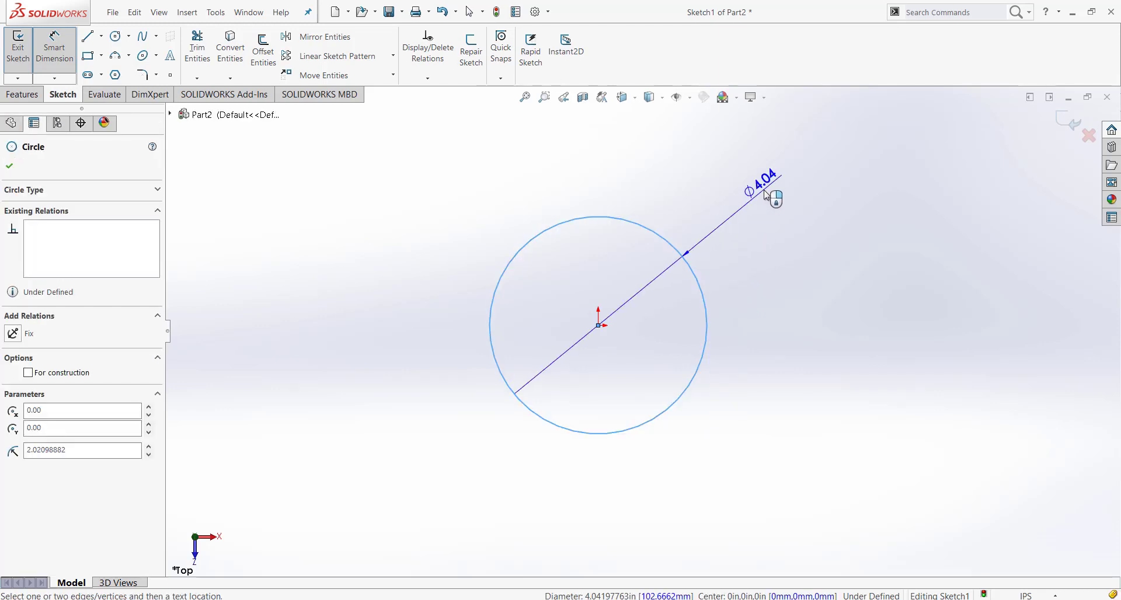
pyautogui.press('Escape')
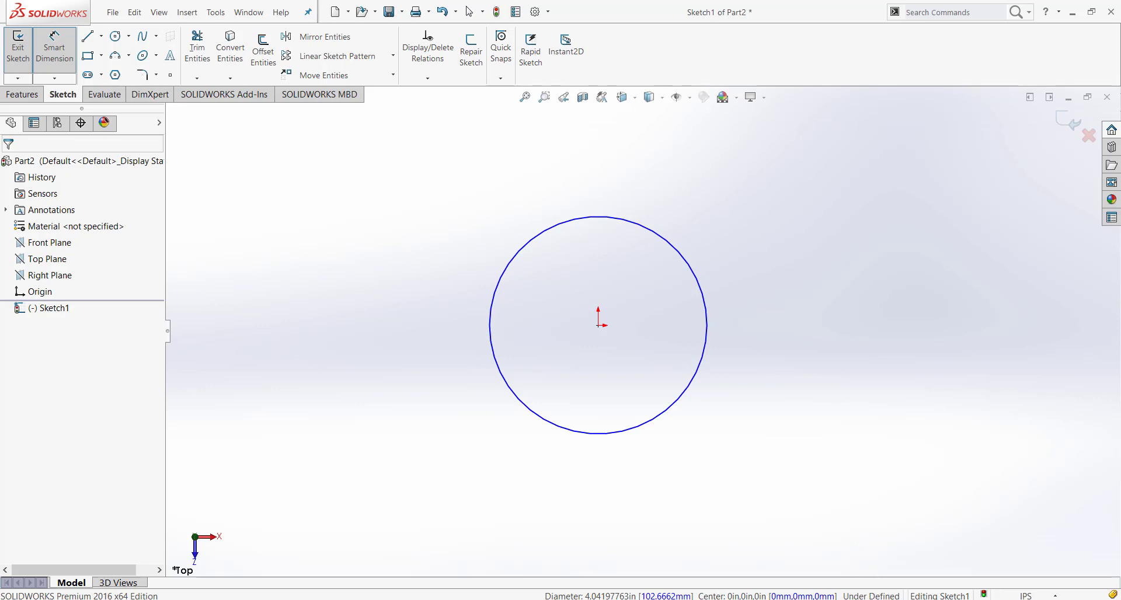
pyautogui.press('Escape')
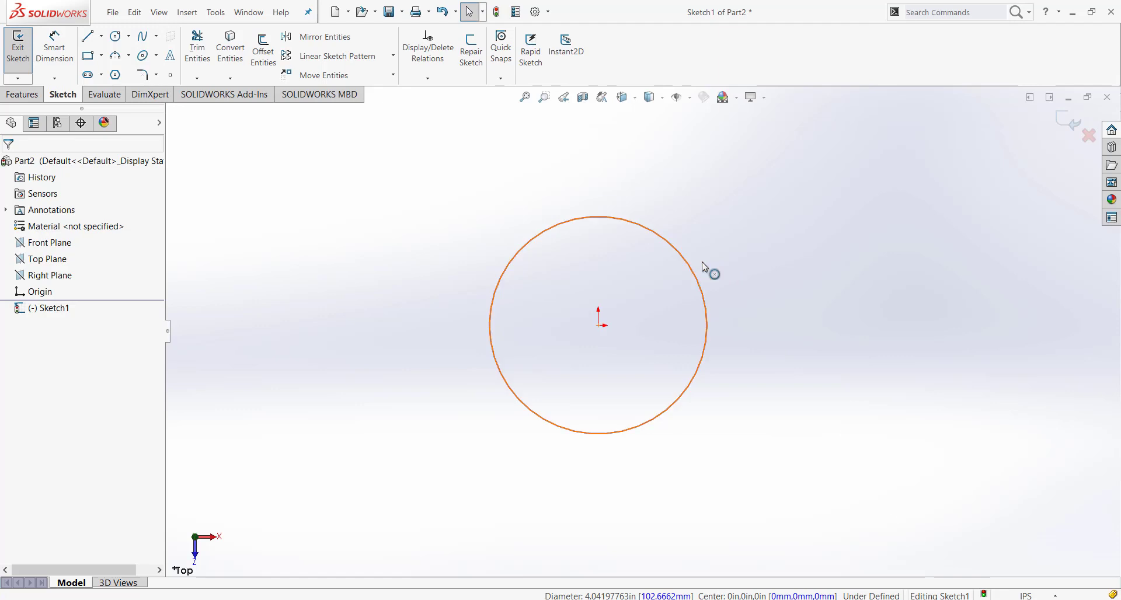
# Resize the circle freehand to a diameter of about 3.74 in, keeping its centre on the origin
pyautogui.moveTo(707, 265); pyautogui.dragTo(742, 216)
pyautogui.click(713, 278)
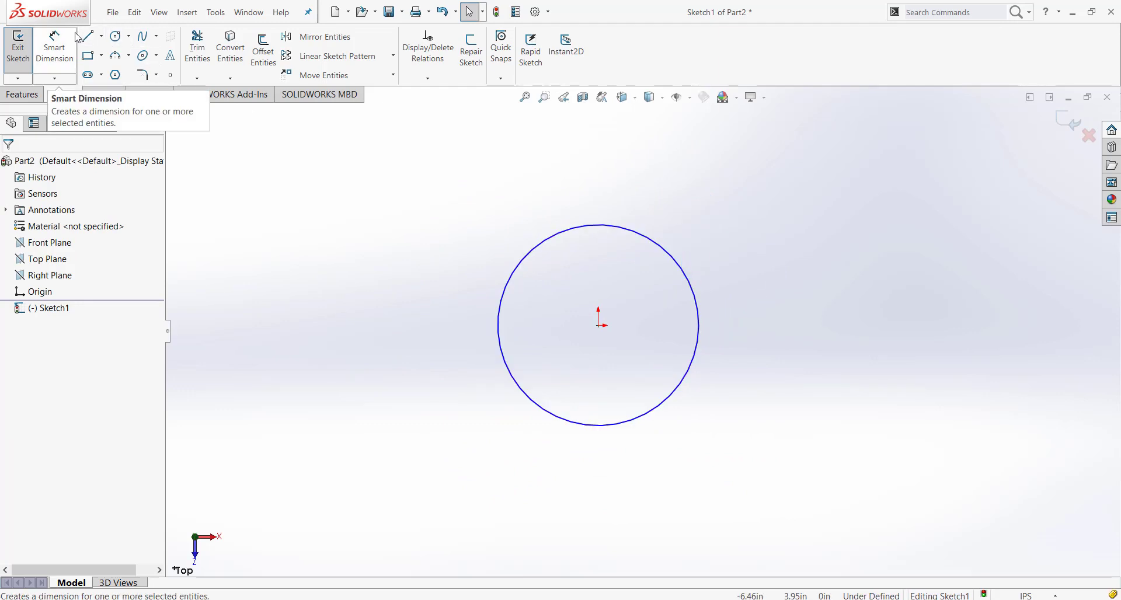
# Dimension the circle's diameter as 4 in with Smart Dimension
pyautogui.click(62, 46)
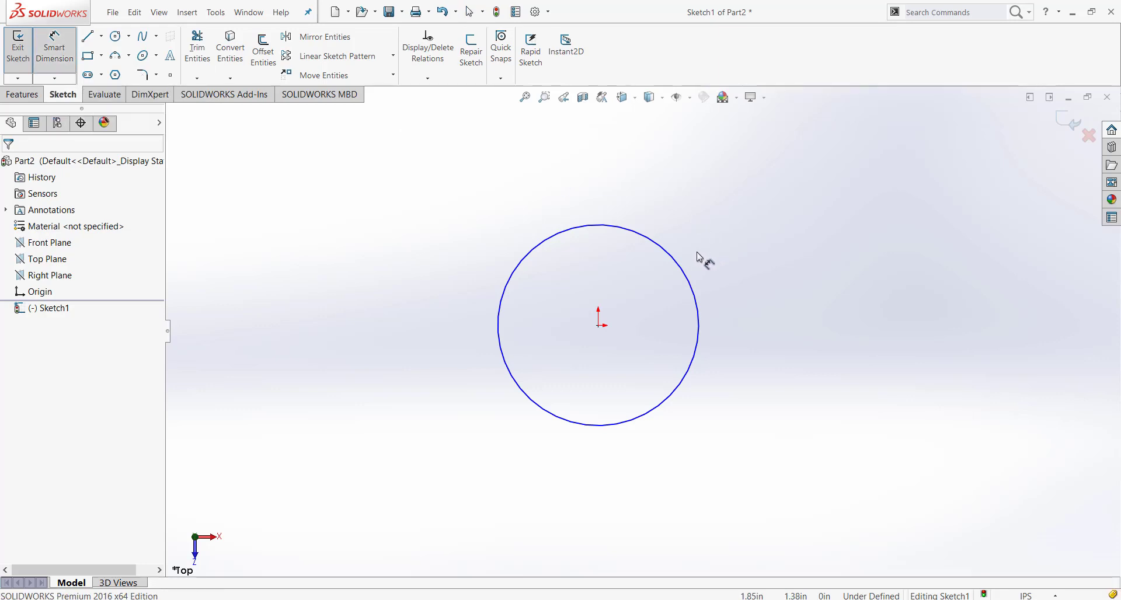
pyautogui.click(676, 260)
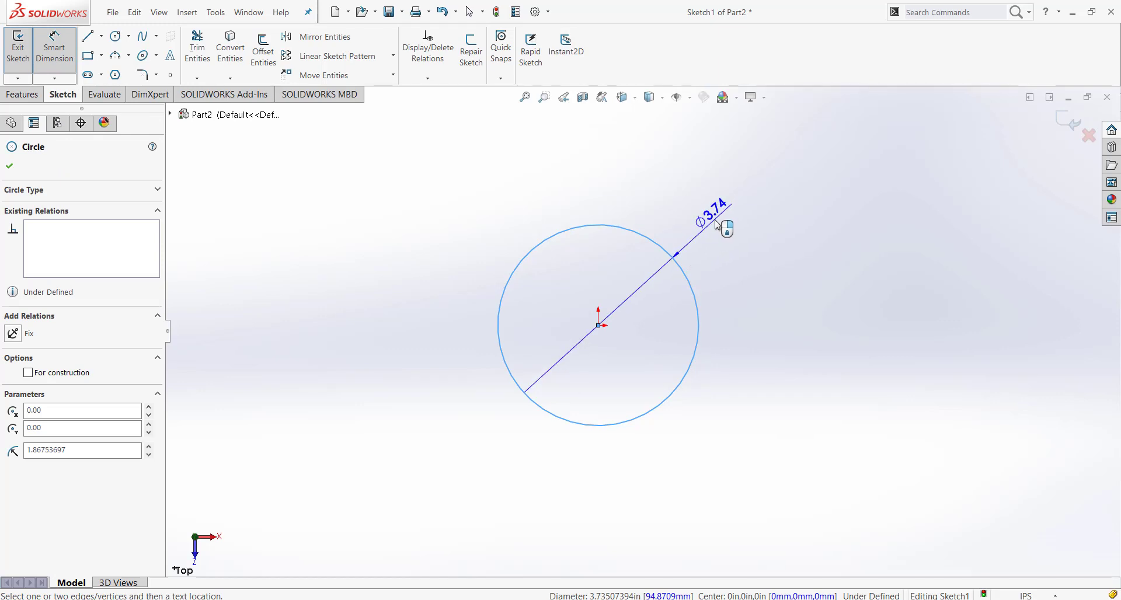
pyautogui.click(715, 220)
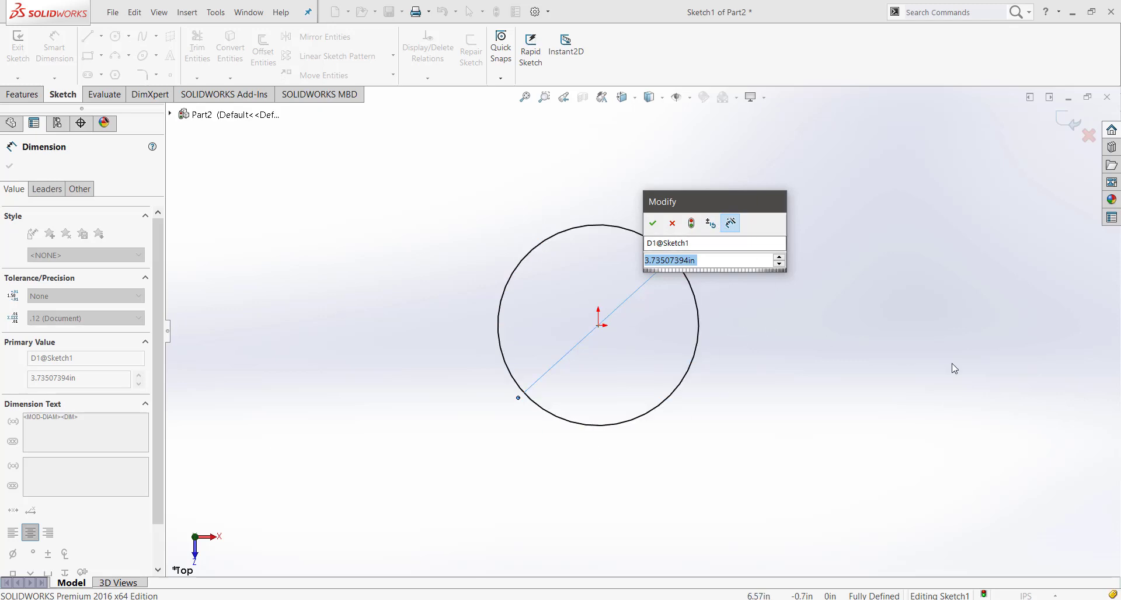
pyautogui.write('4')
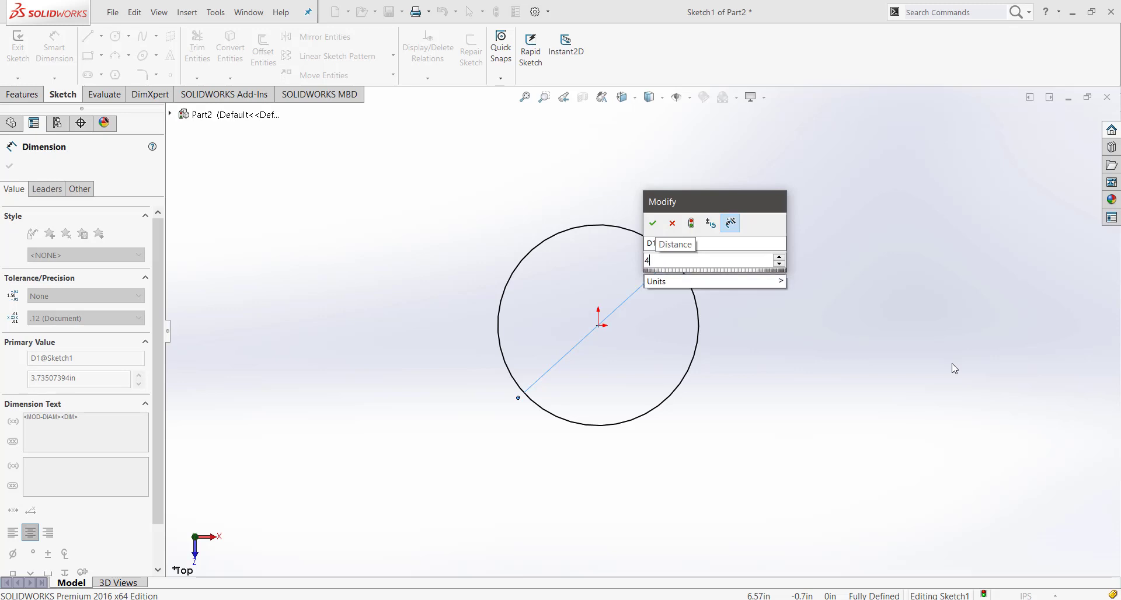
pyautogui.write('in')
pyautogui.press('BackSpace')
pyautogui.press('BackSpace')
pyautogui.write('mm')
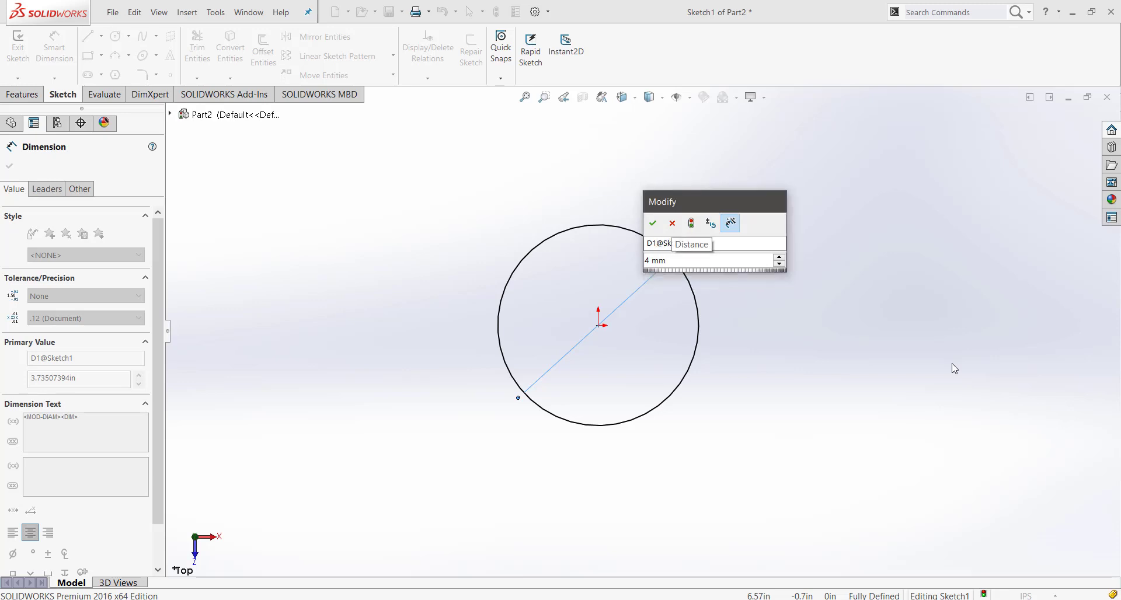
pyautogui.press('BackSpace')
pyautogui.press('BackSpace')
pyautogui.press('Return')
pyautogui.click(754, 249)
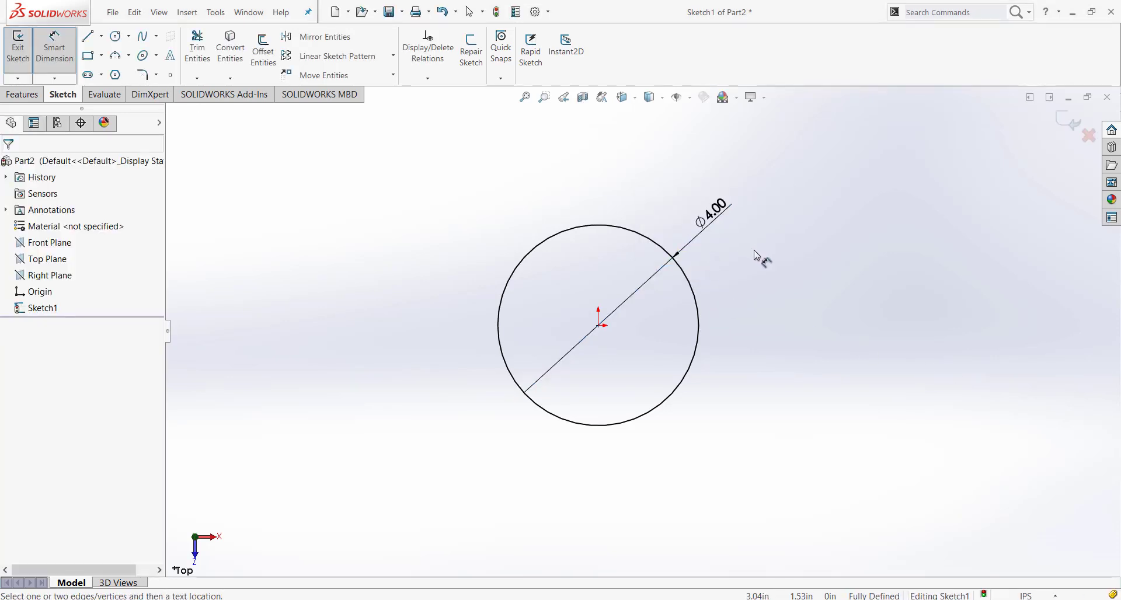
pyautogui.press('Escape')
# Reposition the circle's diameter dimension slightly lower, outside the circle's upper-right edge
pyautogui.moveTo(733, 214); pyautogui.dragTo(745, 247)
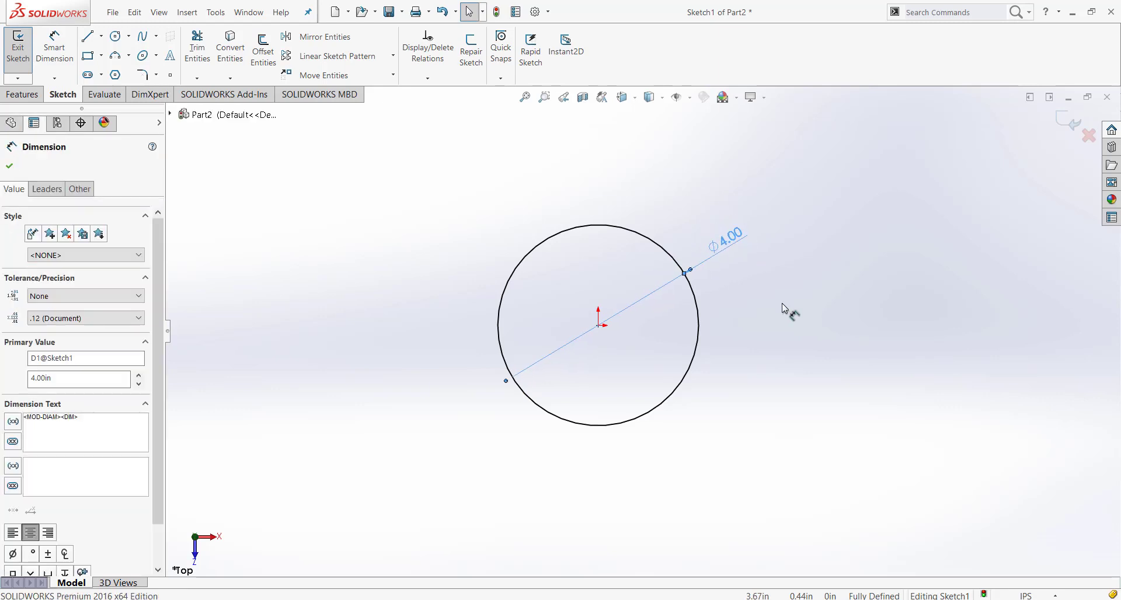
pyautogui.click(782, 303)
pyautogui.scroll(-5, 730, 271)
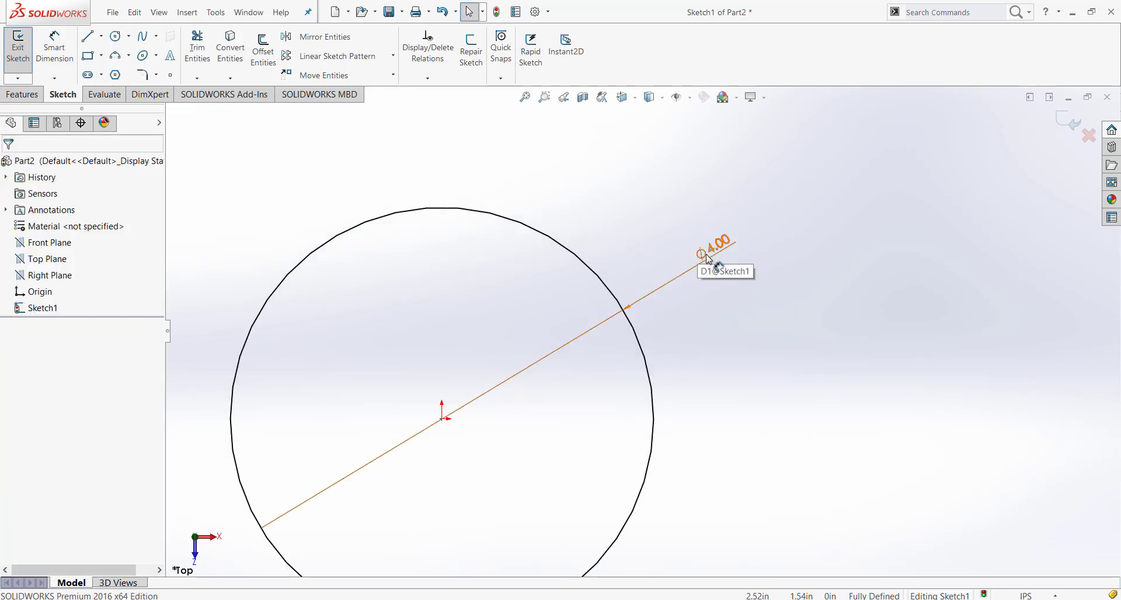
pyautogui.scroll(3, 733, 319)
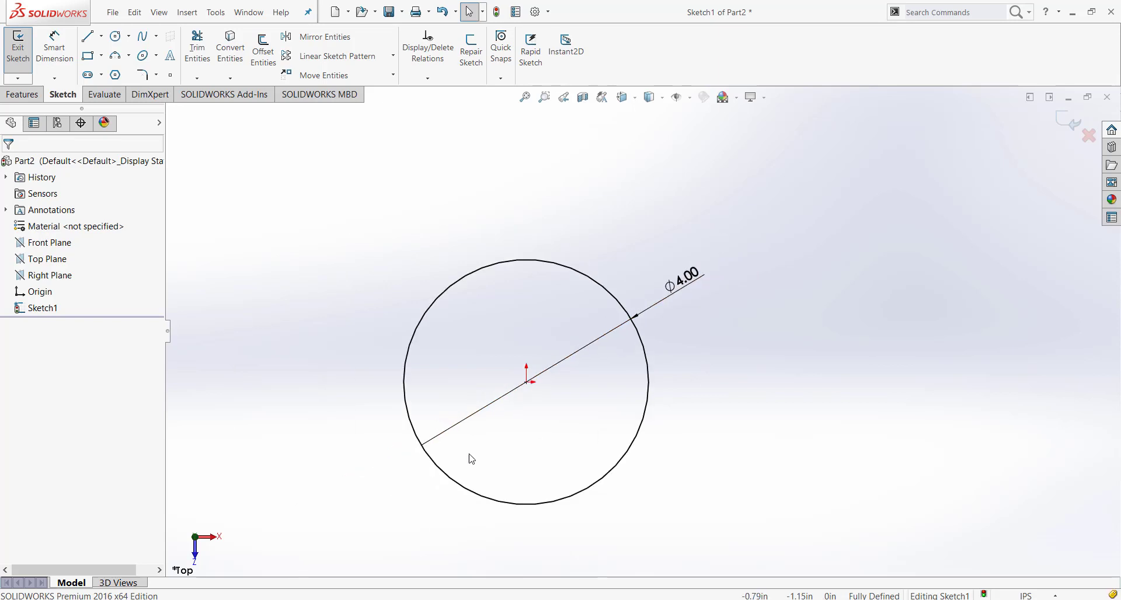
pyautogui.scroll(-1, 422, 458)
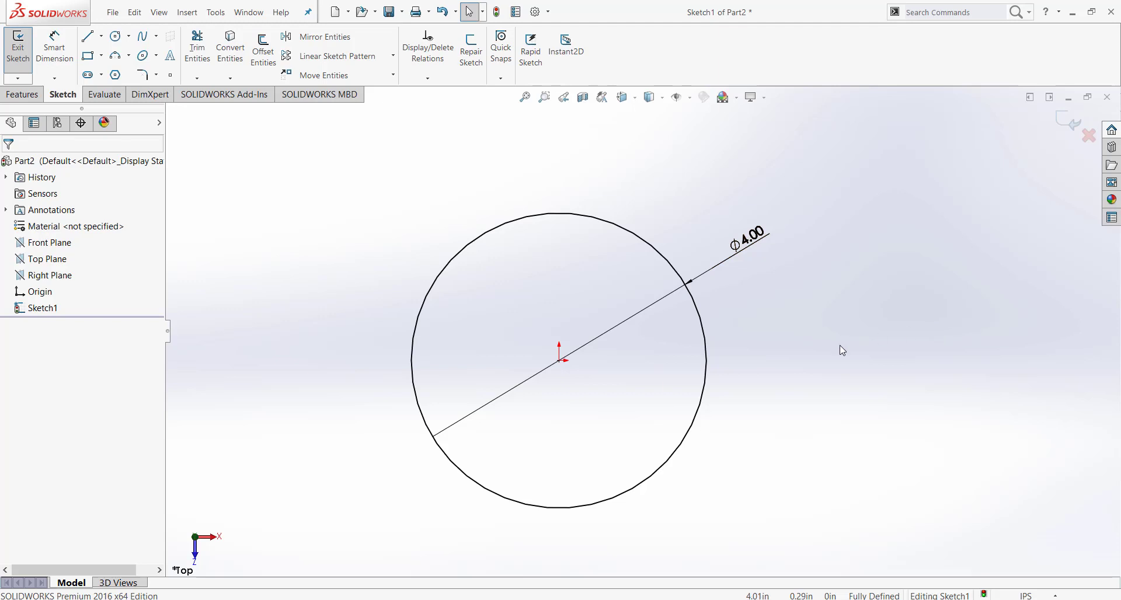
pyautogui.scroll(2, 666, 355)
pyautogui.scroll(-1, 627, 332)
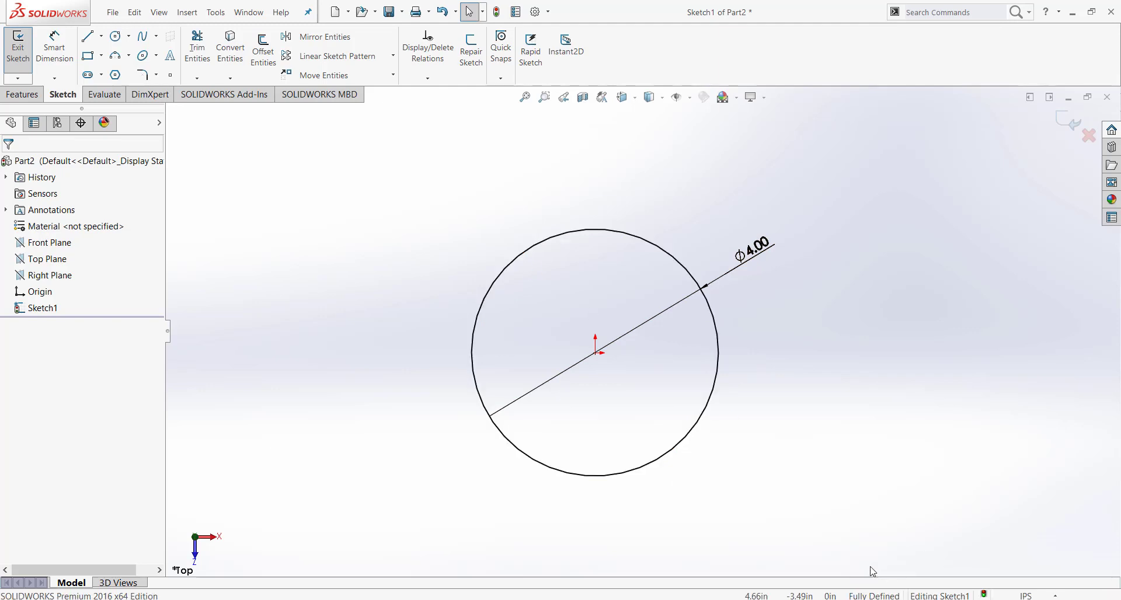
# Select the dimensioned circle to examine its existing relations and parameters
pyautogui.click(719, 365)
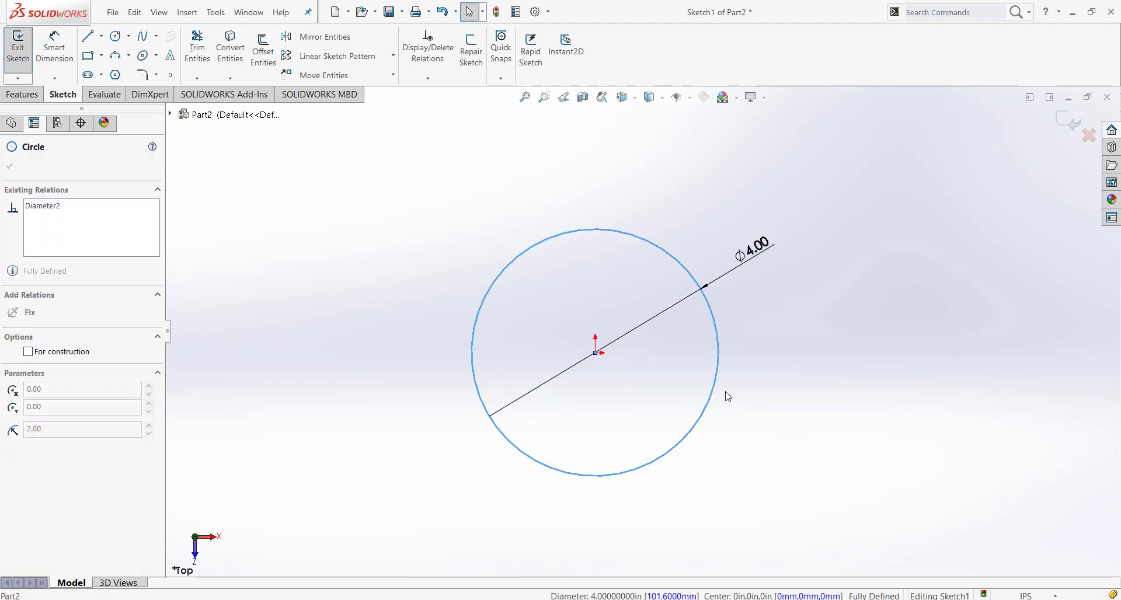
# Clear the circle selection and exit the finished circle sketch
pyautogui.click(762, 424)
pyautogui.click(712, 401)
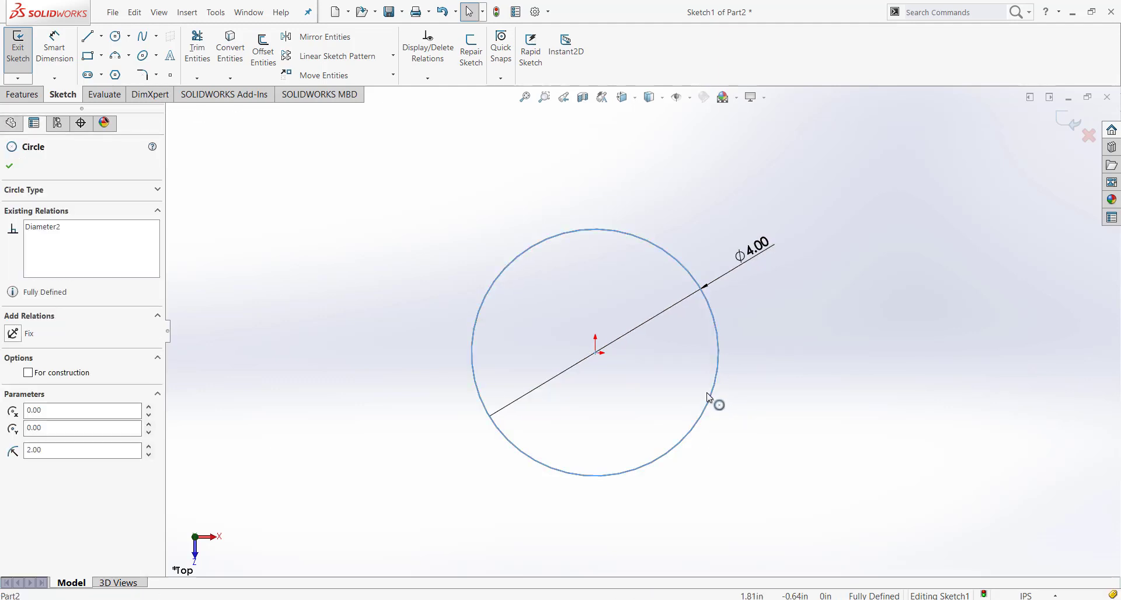
pyautogui.click(741, 433)
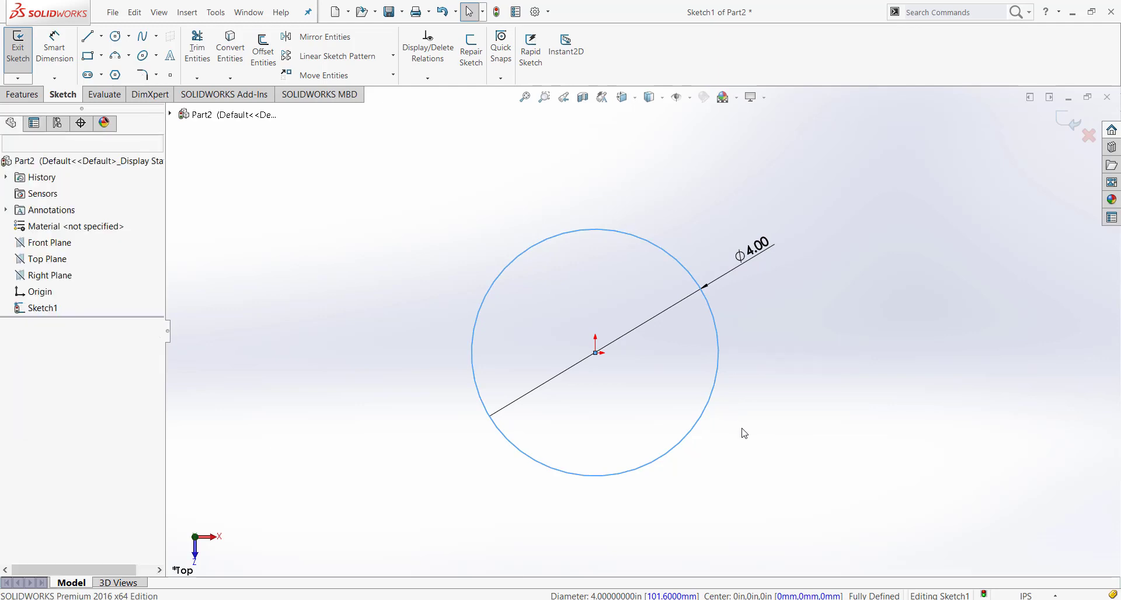
pyautogui.click(1070, 125)
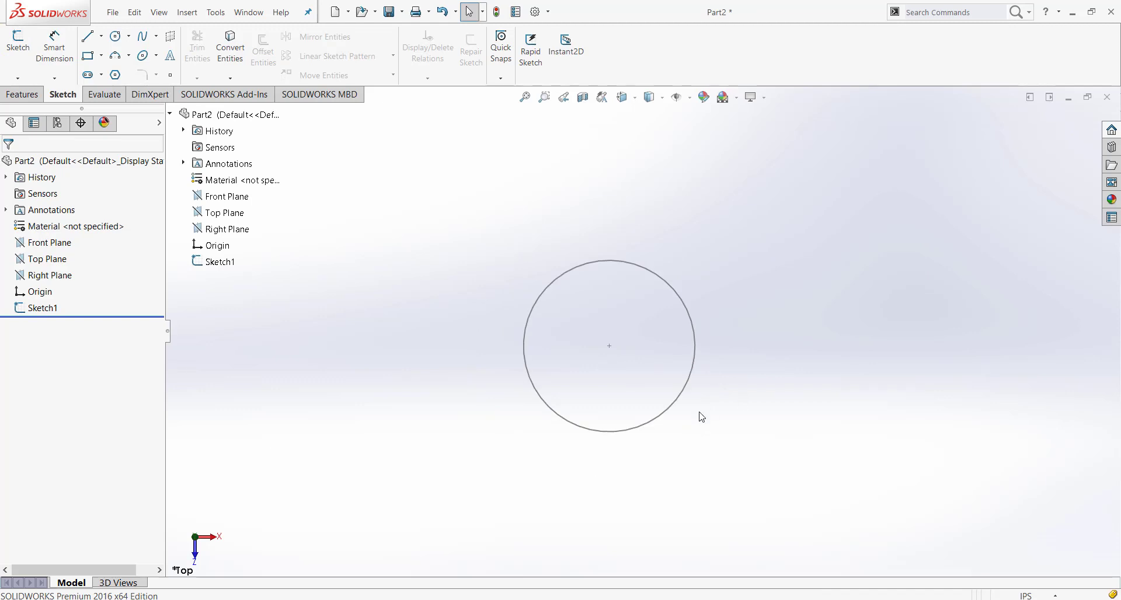
pyautogui.moveTo(701, 418)
pyautogui.mouseDown(button='middle')
pyautogui.moveTo(743, 195)
pyautogui.moveTo(781, 273)
pyautogui.moveTo(660, 393)
pyautogui.moveTo(745, 327)
pyautogui.moveTo(651, 370)
pyautogui.moveTo(549, 378)
pyautogui.moveTo(508, 270)
pyautogui.moveTo(585, 360)
pyautogui.moveTo(651, 325)
pyautogui.moveTo(689, 157)
pyautogui.moveTo(683, 285)
pyautogui.moveTo(654, 362)
pyautogui.moveTo(672, 197)
pyautogui.moveTo(688, 220)
pyautogui.moveTo(678, 353)
pyautogui.moveTo(706, 300)
pyautogui.moveTo(701, 309)
pyautogui.mouseUp(button='middle')
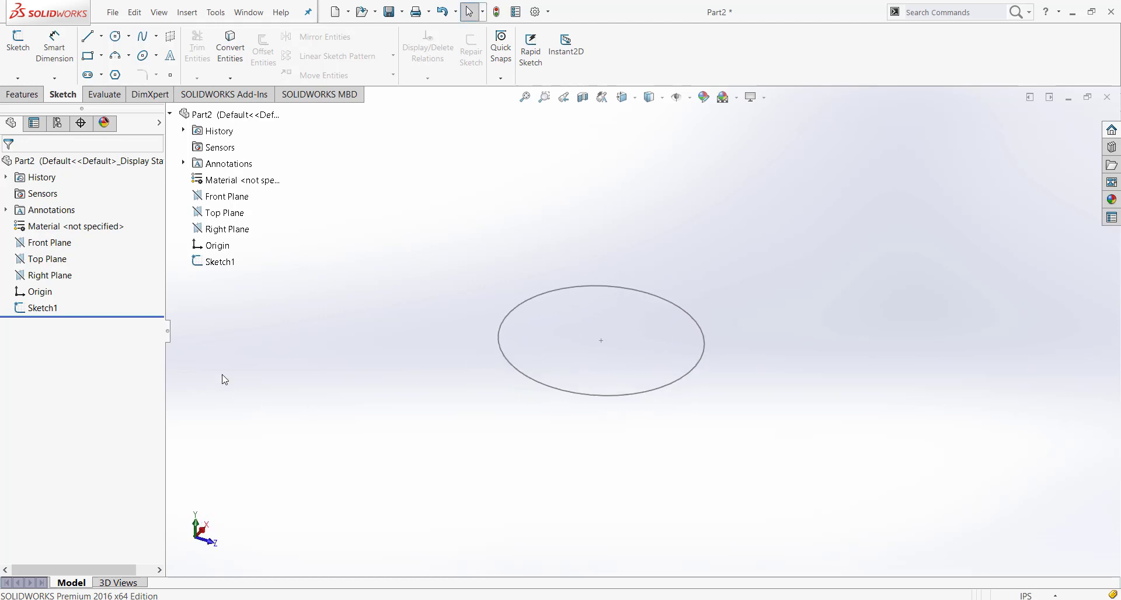
pyautogui.click(47, 310)
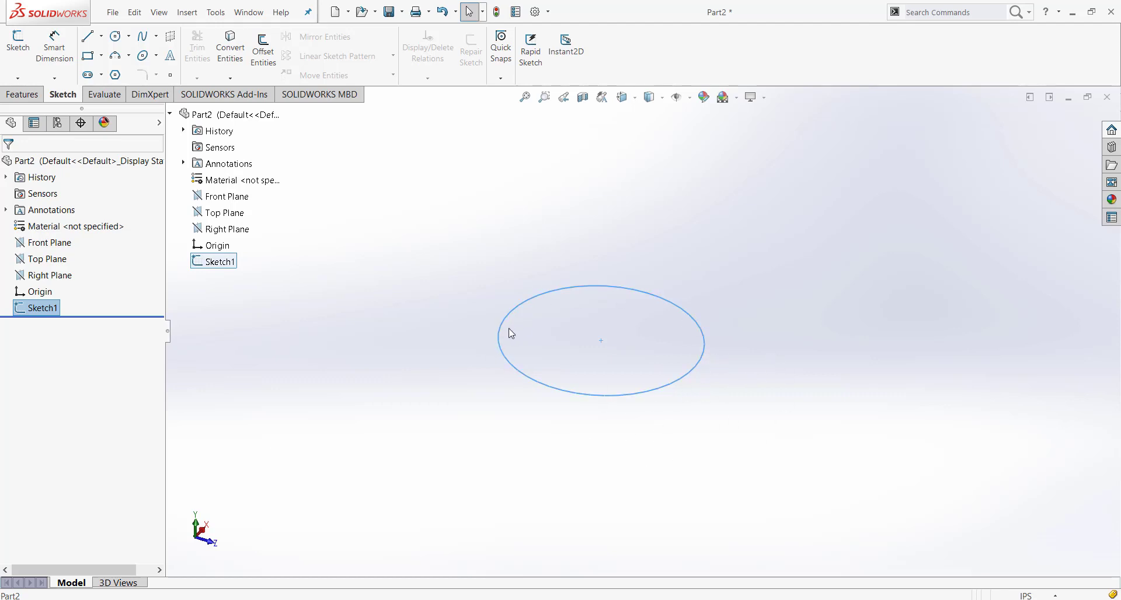
pyautogui.moveTo(582, 424)
pyautogui.mouseDown(button='middle')
pyautogui.moveTo(580, 488)
pyautogui.moveTo(586, 450)
pyautogui.mouseUp(button='middle')
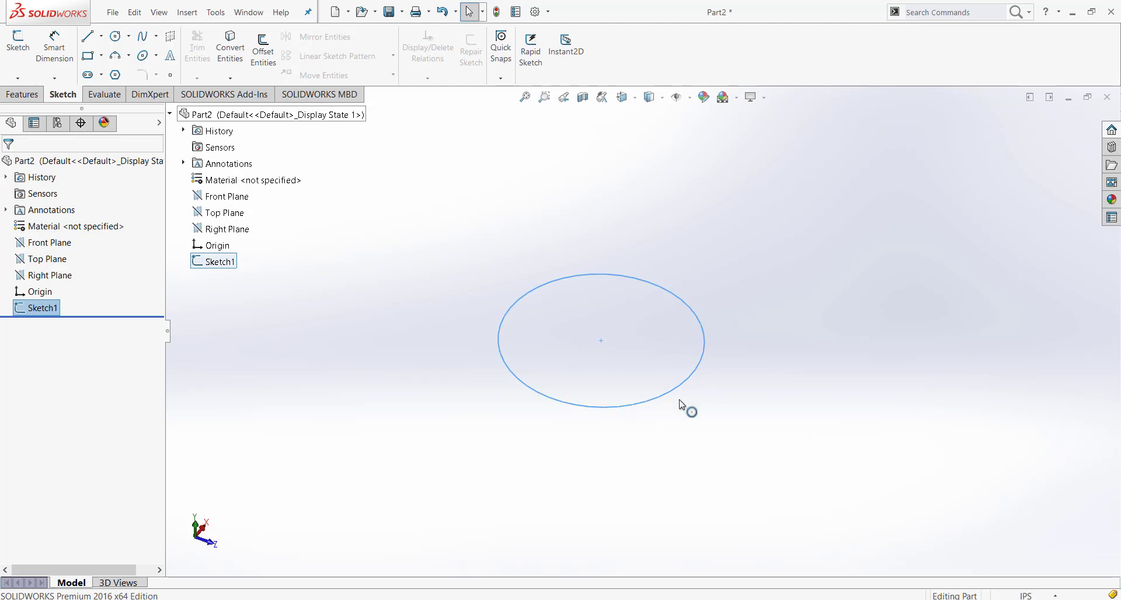
pyautogui.scroll(3, 641, 310)
pyautogui.scroll(-1, 681, 305)
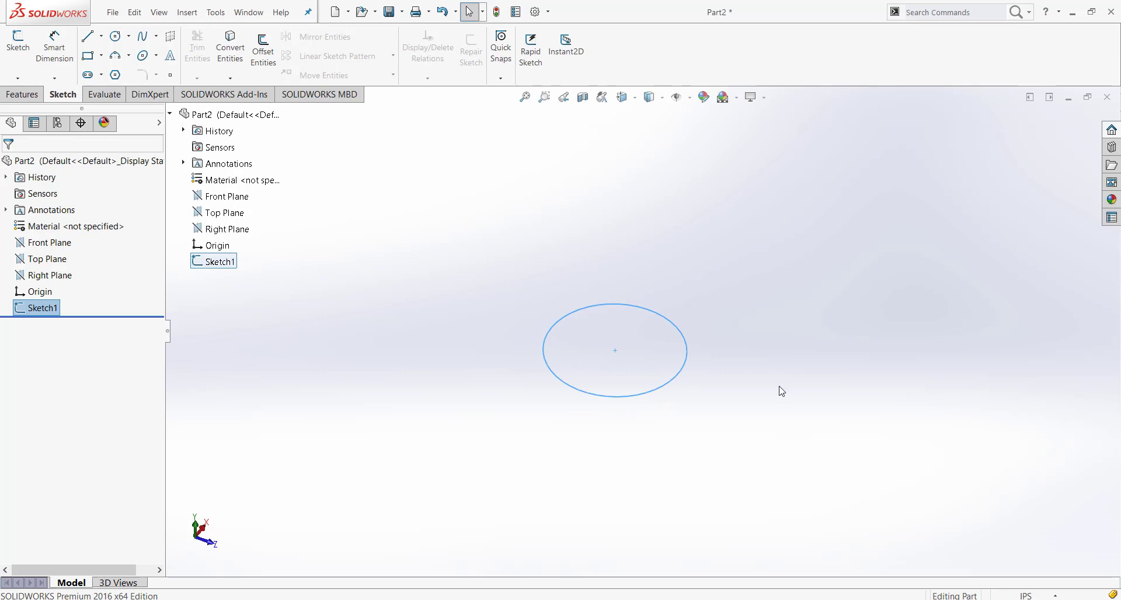
pyautogui.scroll(-1, 779, 390)
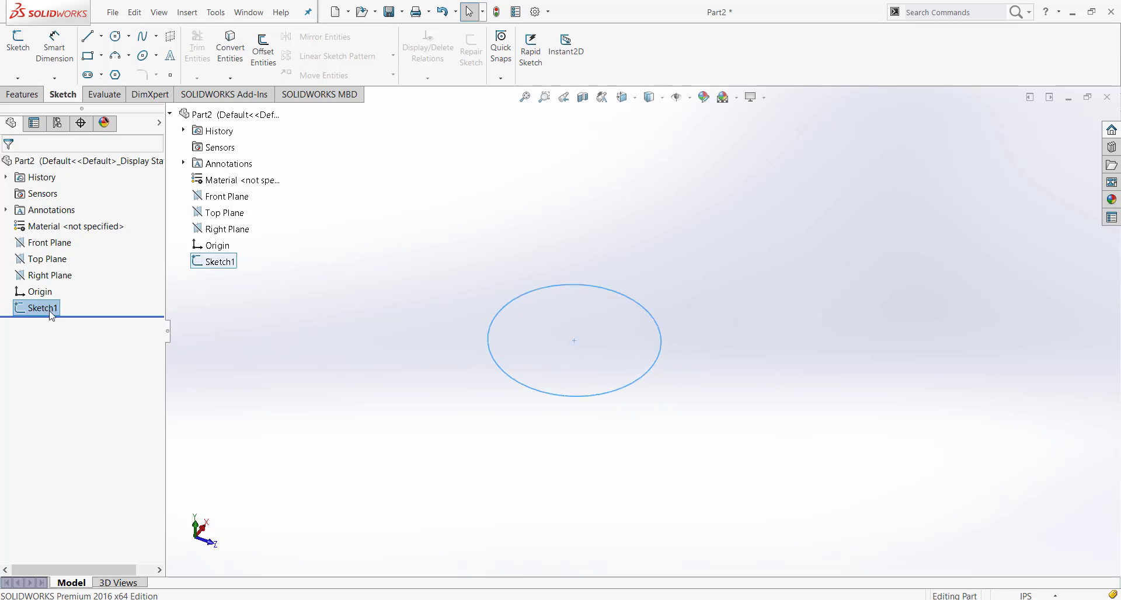
pyautogui.click(937, 195)
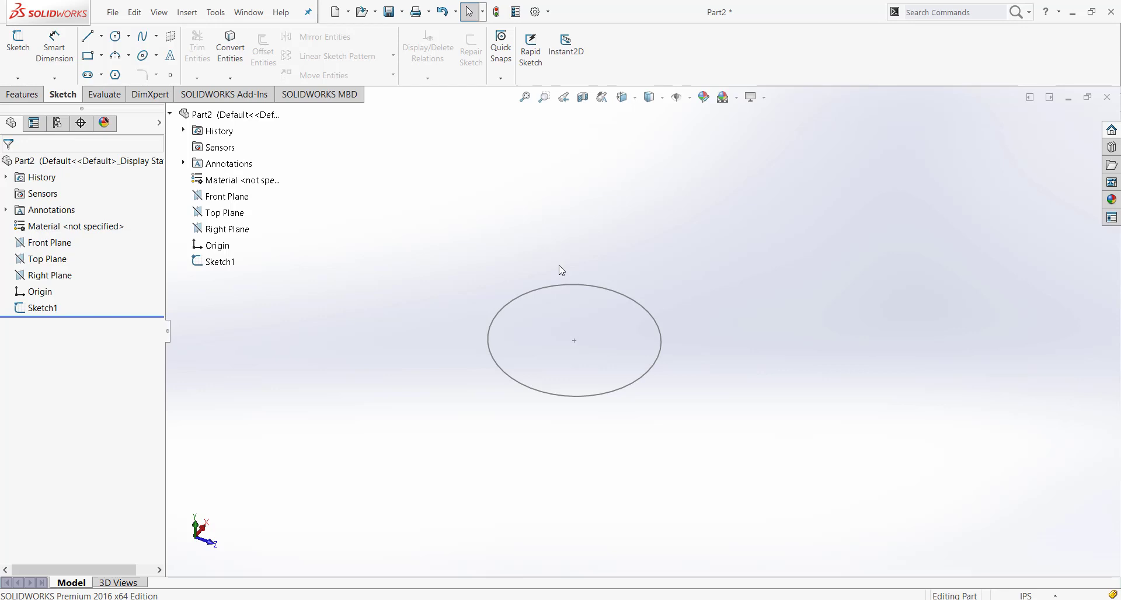
# Start an Extruded Boss/Base from the circle sketch, keeping Sketch Plane as the start condition
pyautogui.click(41, 310)
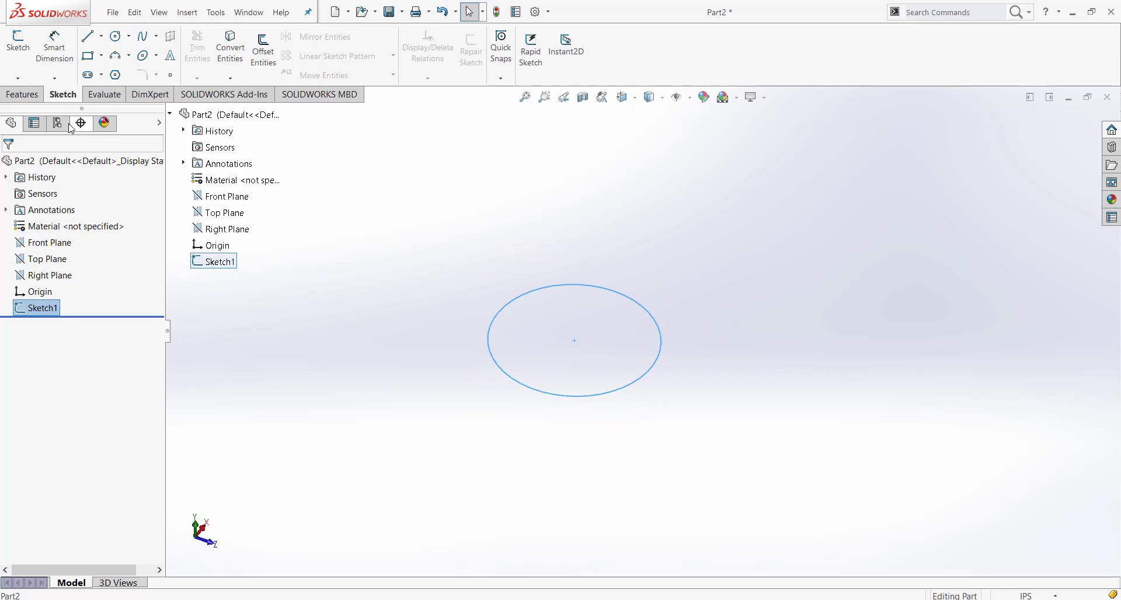
pyautogui.click(23, 95)
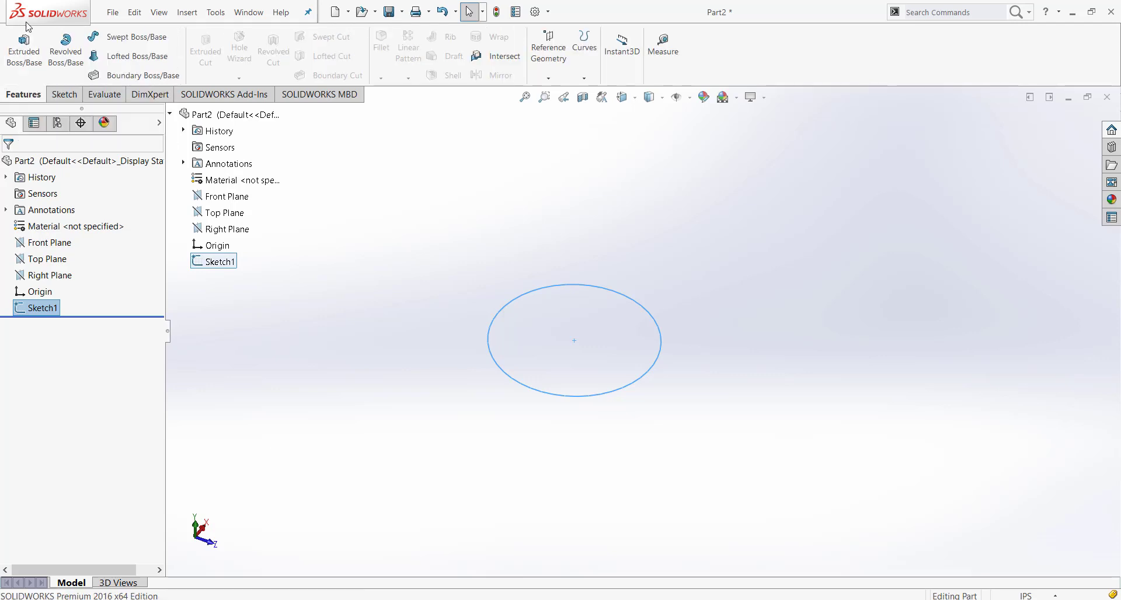
pyautogui.click(32, 65)
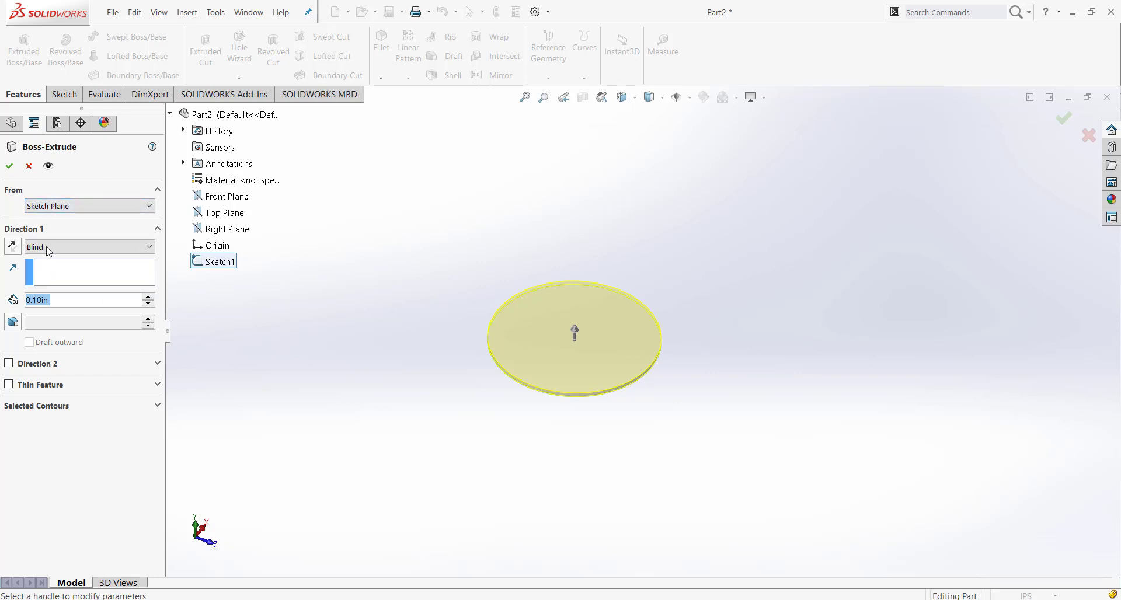
pyautogui.click(72, 209)
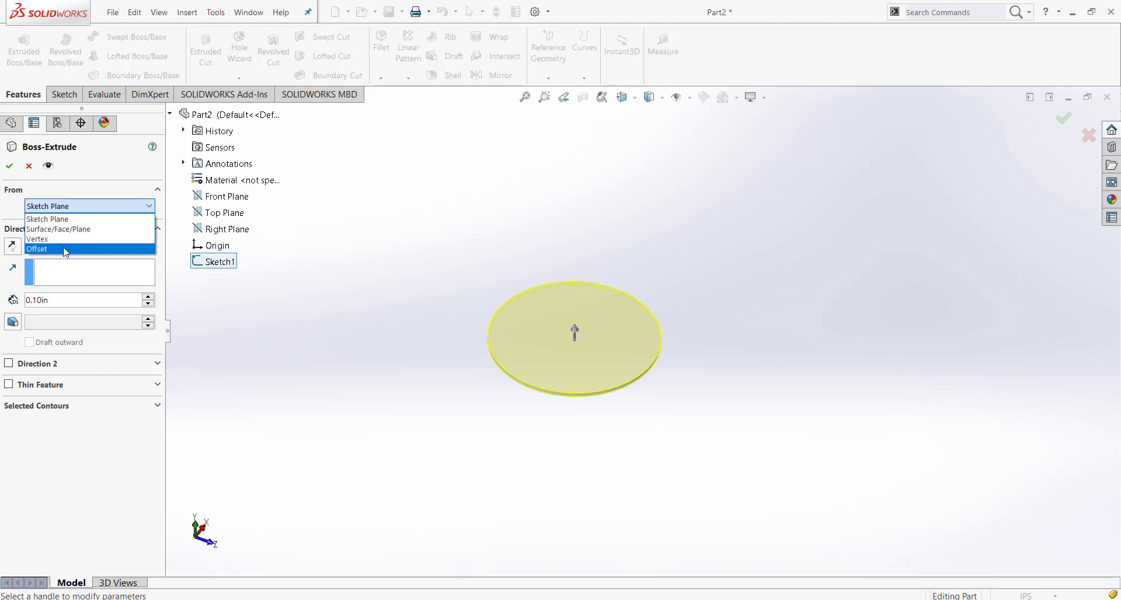
pyautogui.click(74, 222)
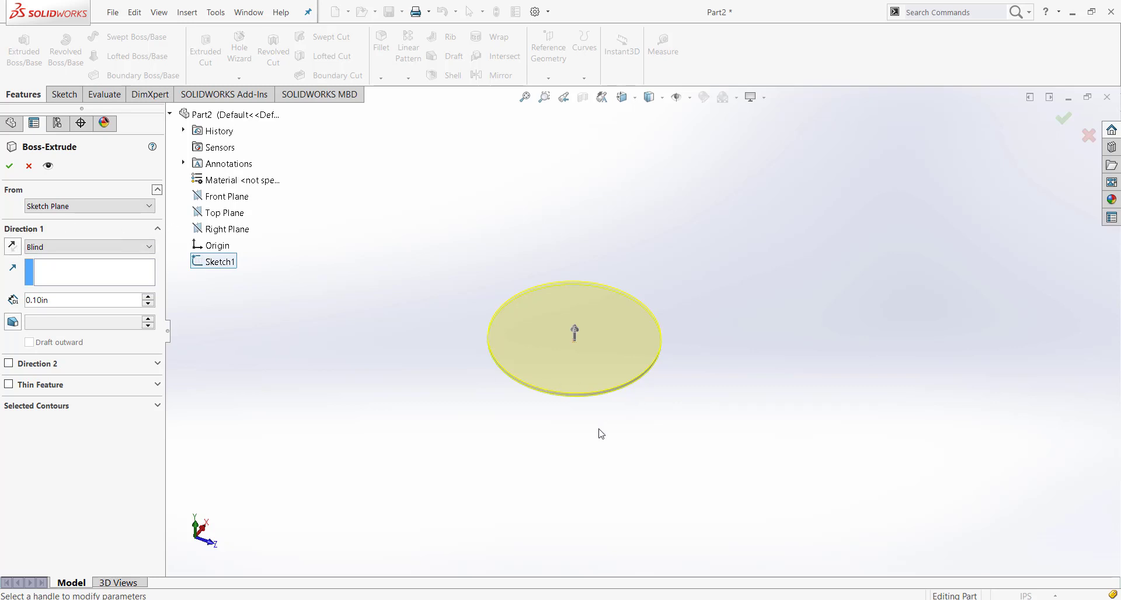
# Pull the extrusion preview upward freehand to a depth of about 3.05 in
pyautogui.moveTo(598, 433); pyautogui.dragTo(577, 326, button='middle')
pyautogui.scroll(-2, 578, 330)
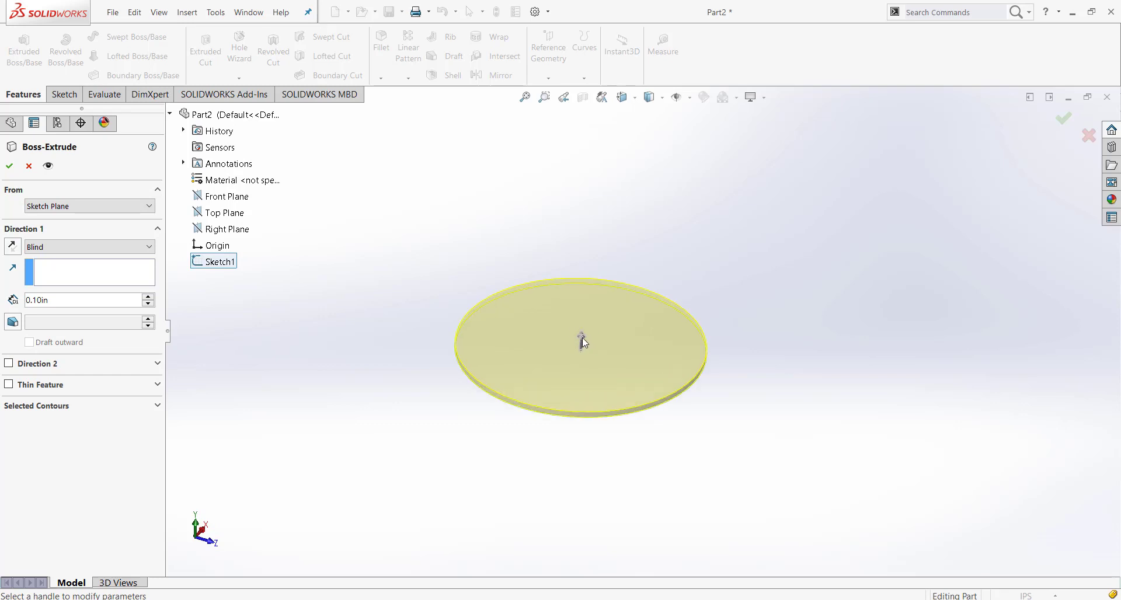
pyautogui.moveTo(584, 339); pyautogui.dragTo(577, 205)
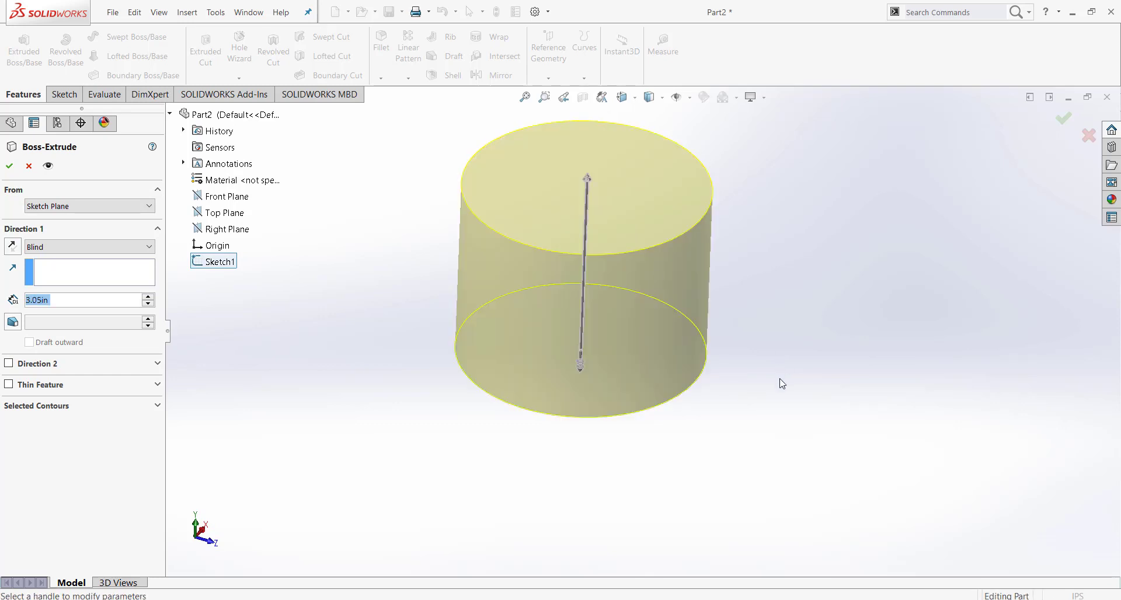
pyautogui.moveTo(776, 383)
pyautogui.mouseDown(button='middle')
pyautogui.moveTo(773, 353)
pyautogui.moveTo(776, 371)
pyautogui.mouseUp(button='middle')
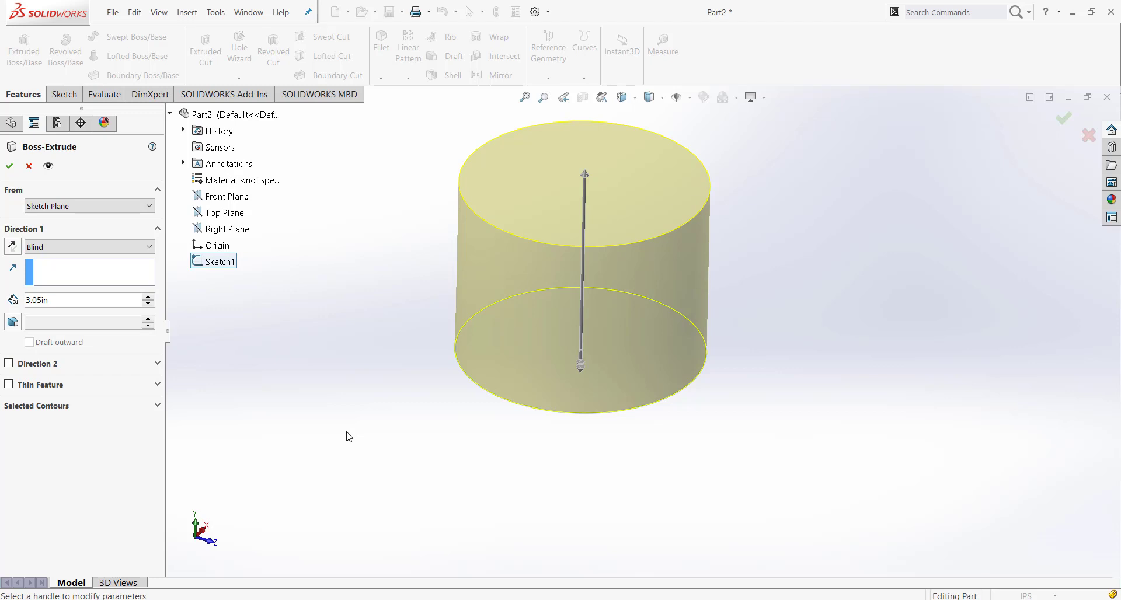
# Reverse the extrusion to run below the Top Plane and flip it back to the upward direction
pyautogui.click(12, 246)
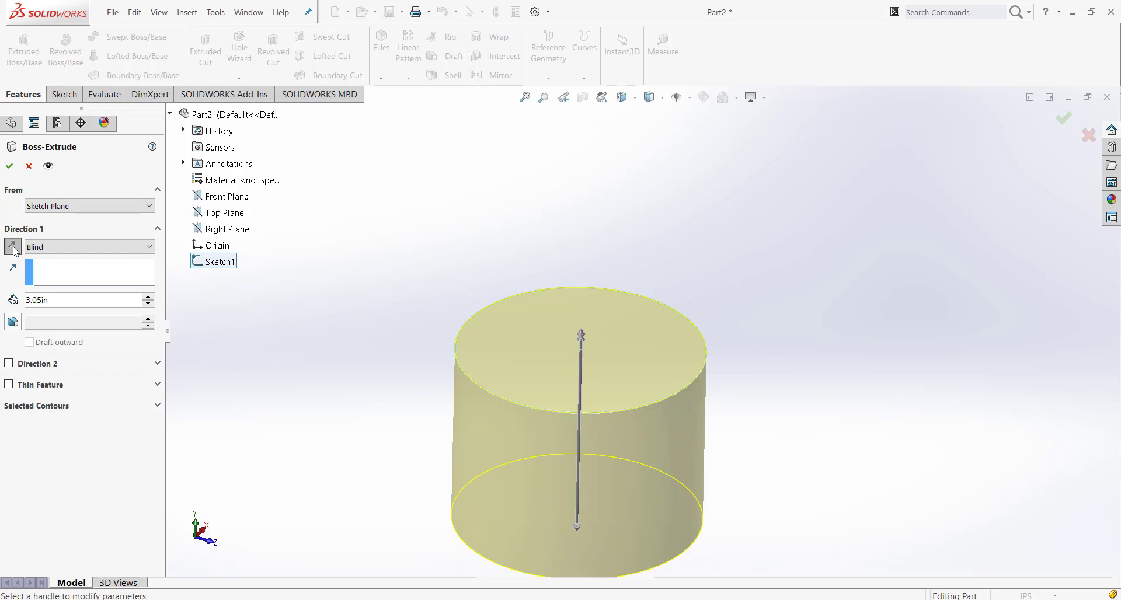
pyautogui.click(13, 248)
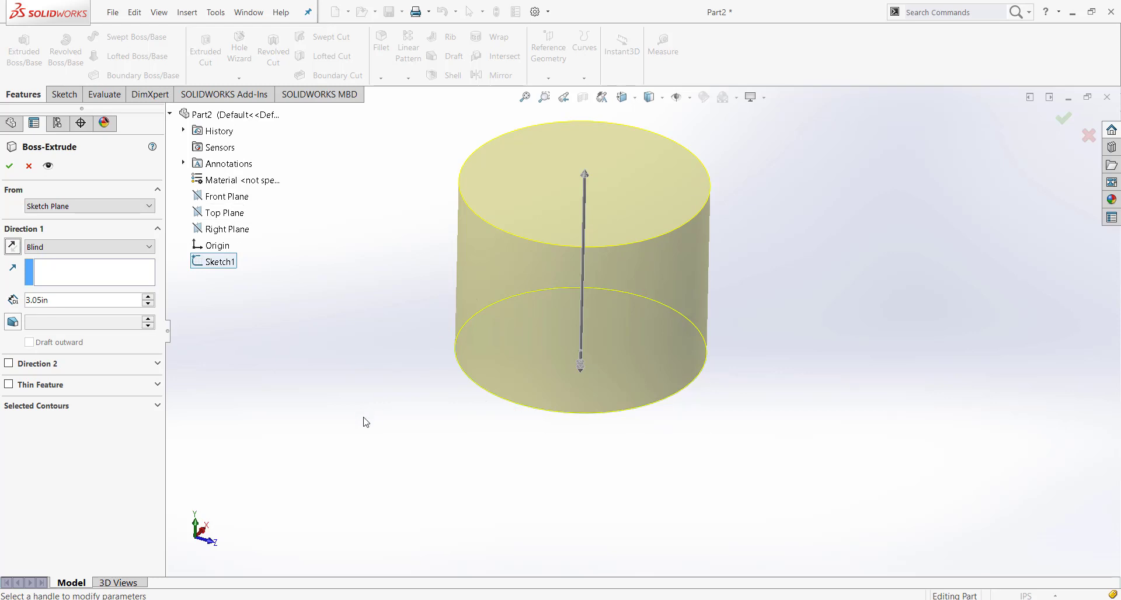
pyautogui.moveTo(366, 421); pyautogui.dragTo(369, 322, button='middle')
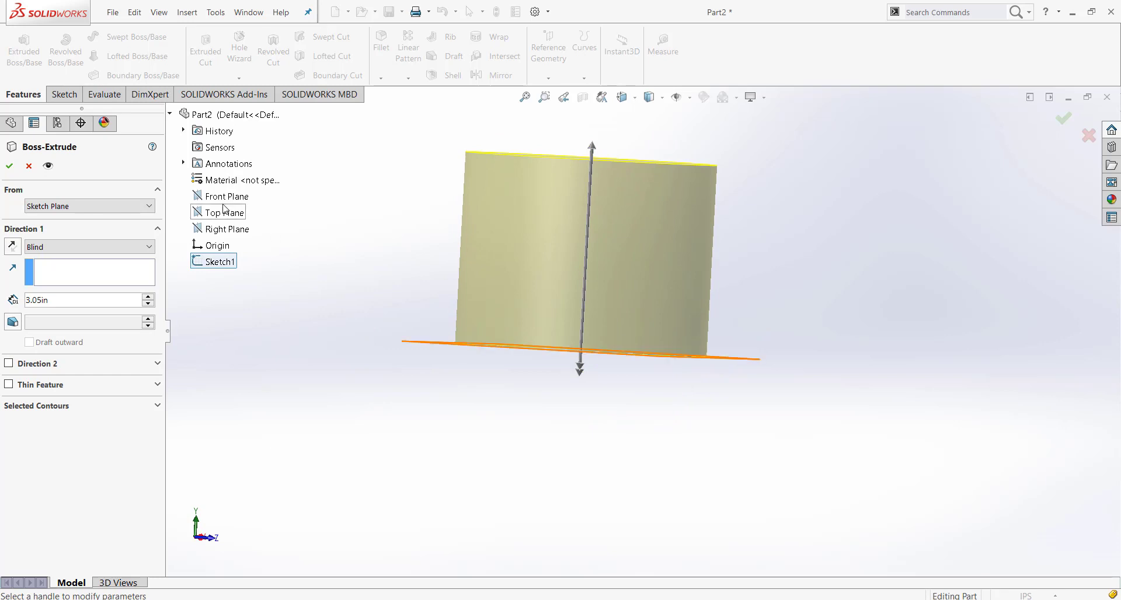
pyautogui.moveTo(337, 244); pyautogui.dragTo(333, 337, button='middle')
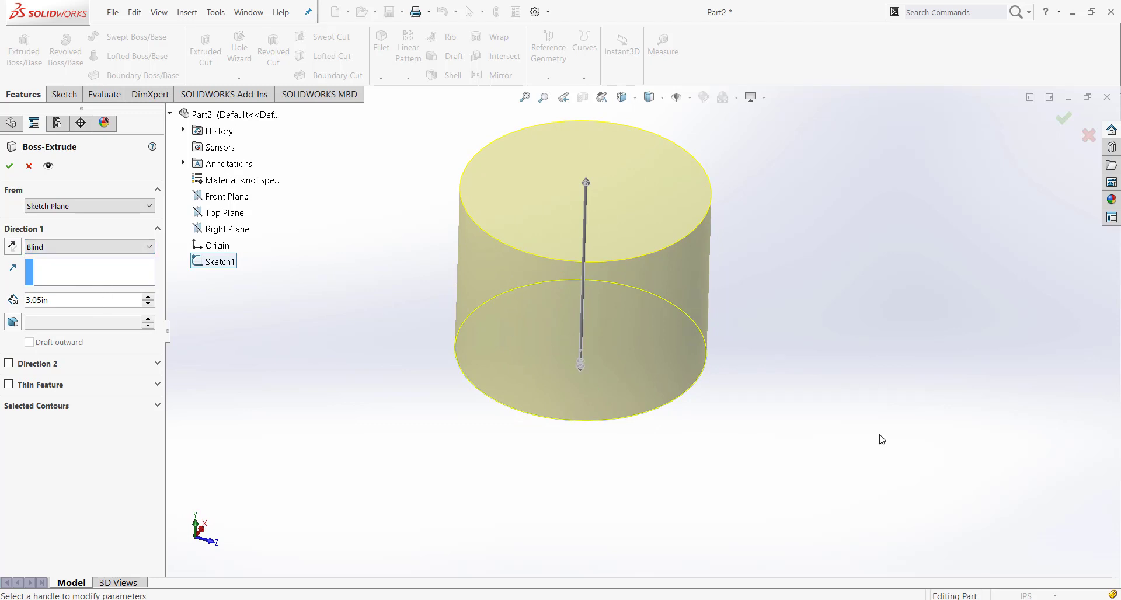
pyautogui.moveTo(882, 395)
pyautogui.mouseDown(button='middle')
pyautogui.moveTo(807, 453)
pyautogui.moveTo(819, 480)
pyautogui.moveTo(873, 377)
pyautogui.mouseUp(button='middle')
pyautogui.scroll(-2, 737, 281)
pyautogui.moveTo(721, 279); pyautogui.dragTo(718, 281, button='middle')
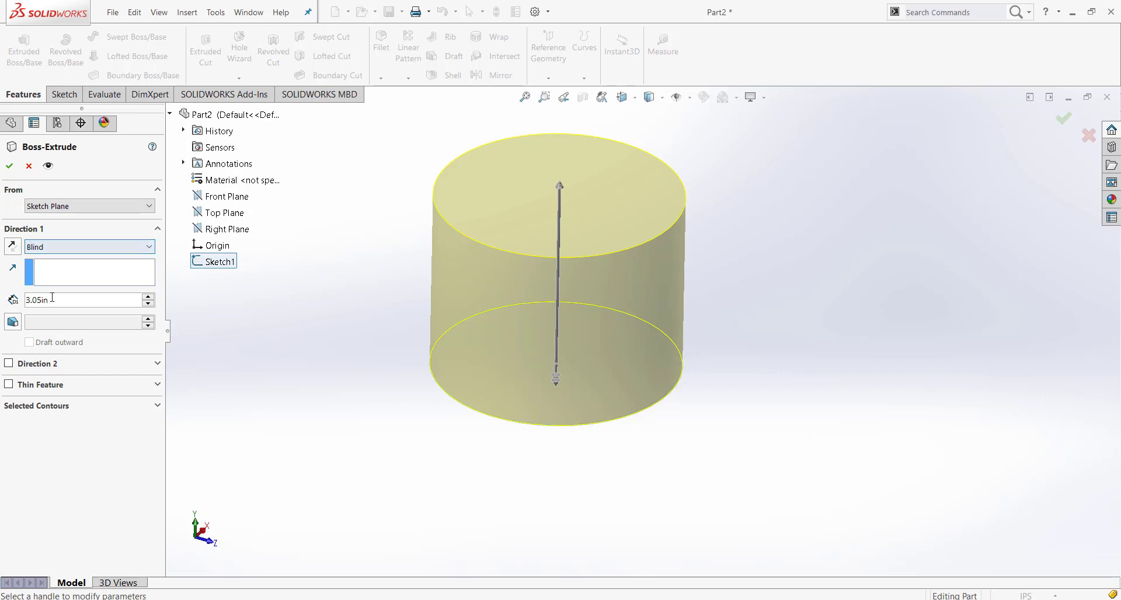
# Set the extrusion depth to 4 in
pyautogui.moveTo(61, 300); pyautogui.dragTo(2, 300)
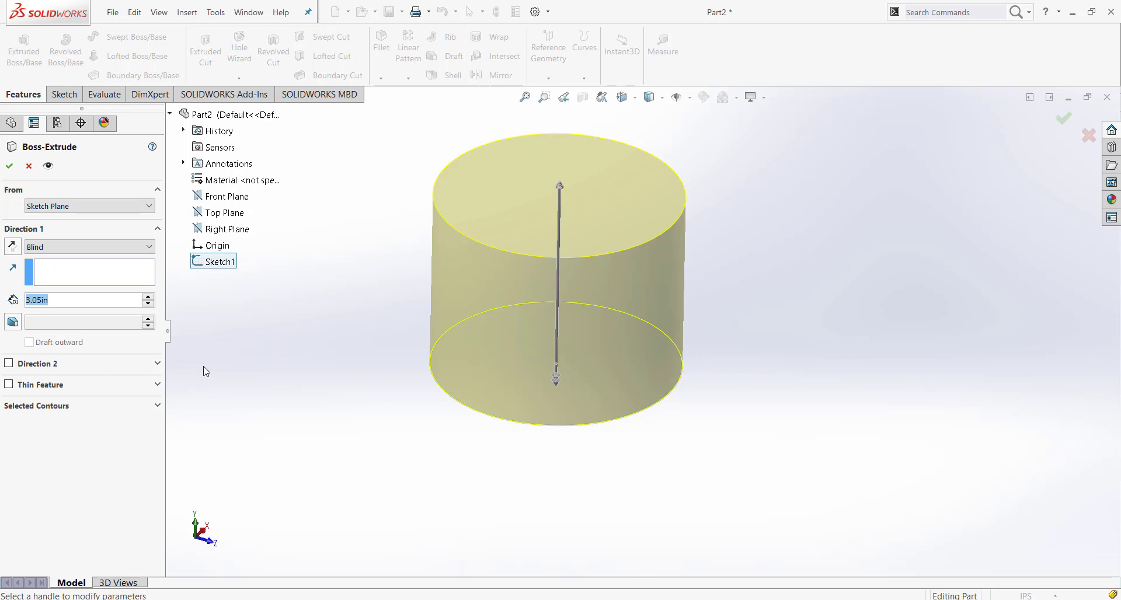
pyautogui.write('5')
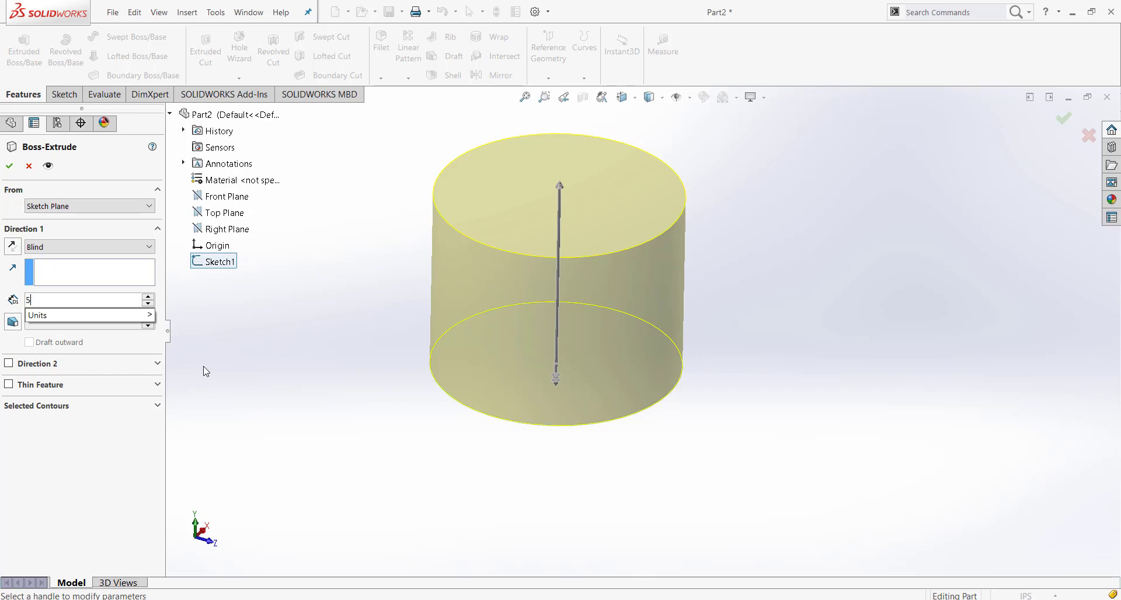
pyautogui.press('BackSpace')
pyautogui.write('4')
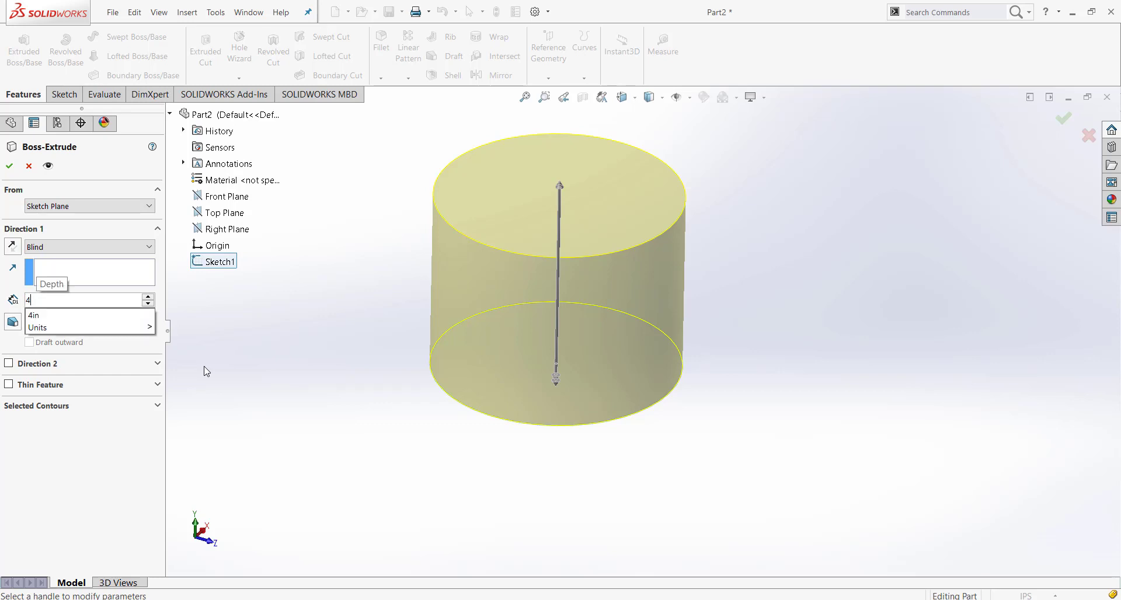
pyautogui.press('Return')
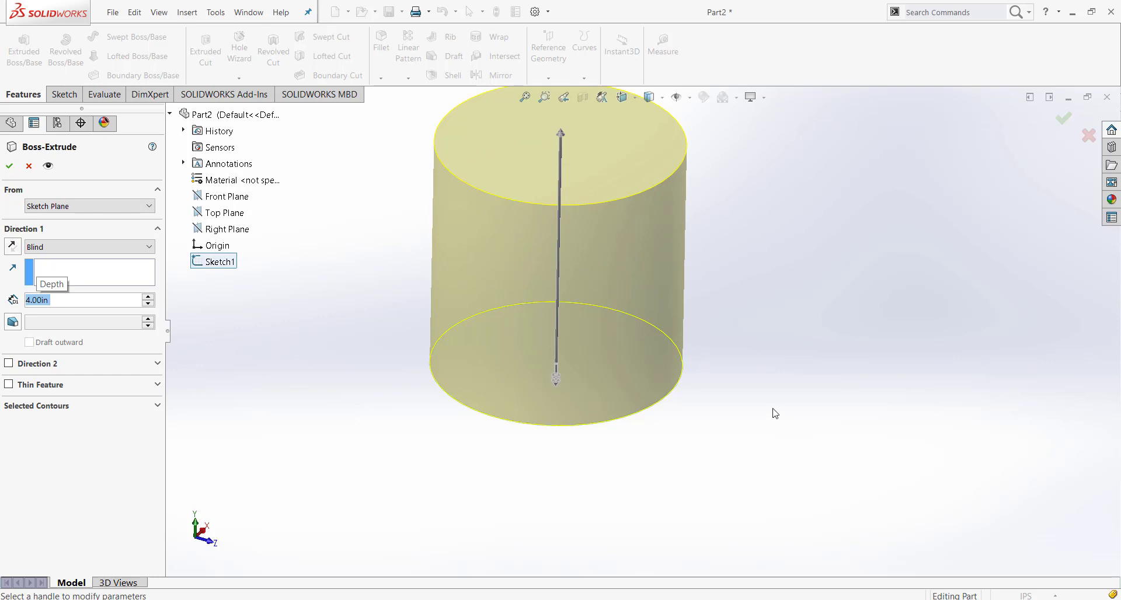
pyautogui.moveTo(766, 401); pyautogui.dragTo(713, 268, button='middle')
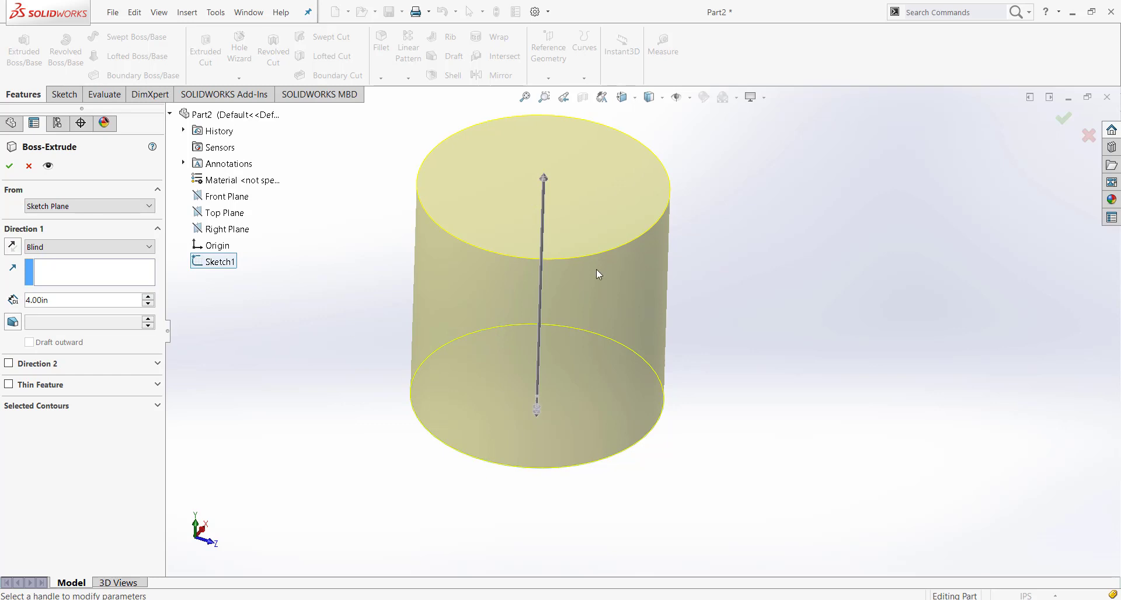
pyautogui.moveTo(714, 317); pyautogui.dragTo(719, 280, button='middle')
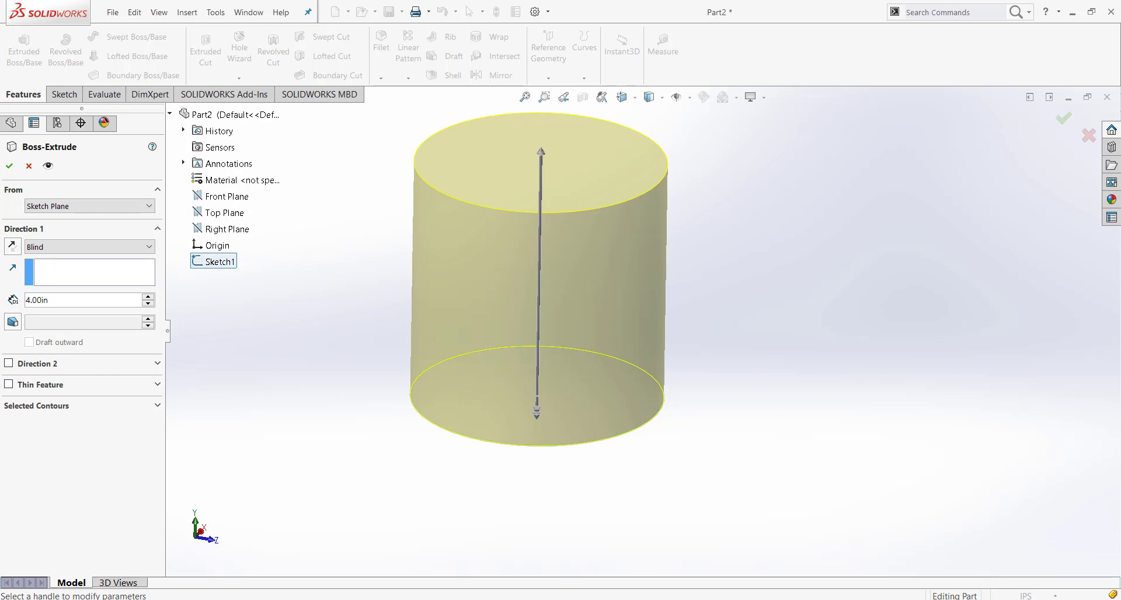
# Change the extrusion's end condition to Mid Plane and accept the cylinder
pyautogui.click(50, 247)
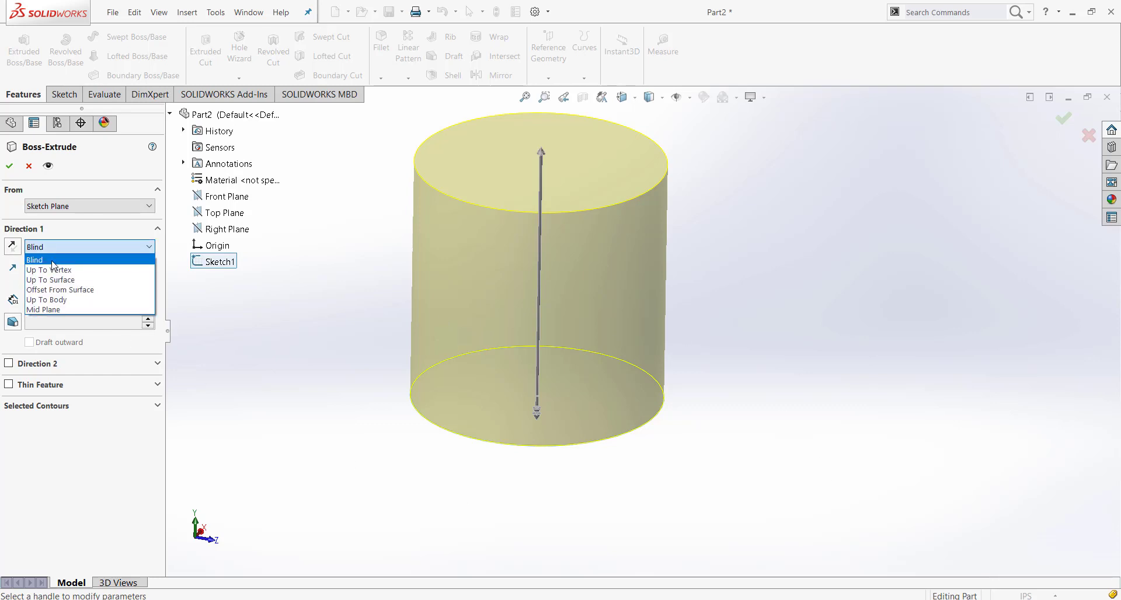
pyautogui.click(88, 246)
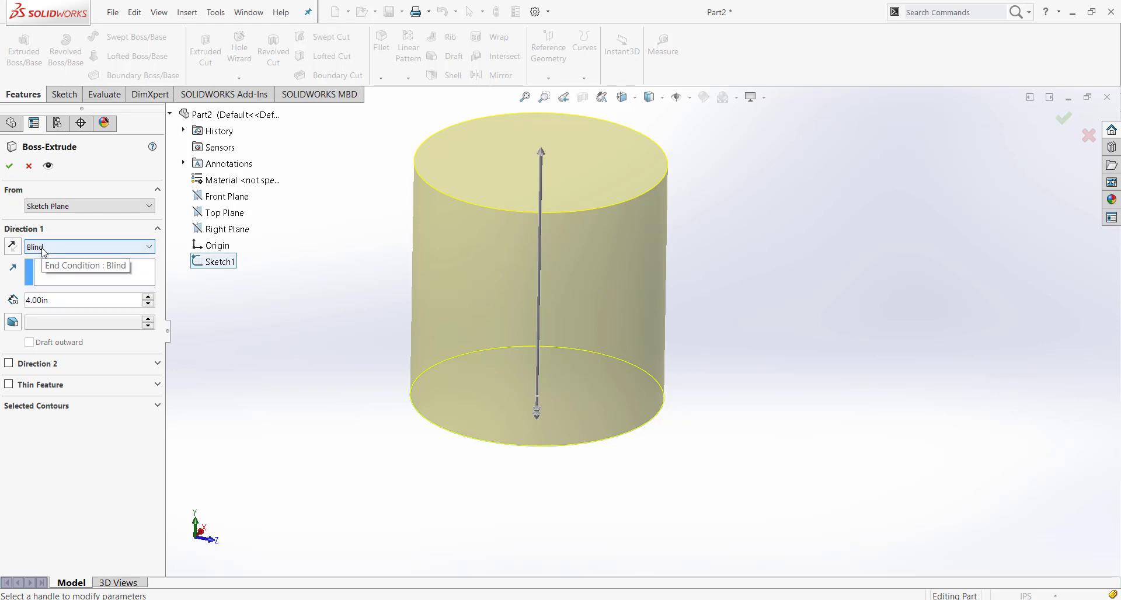
pyautogui.click(150, 249)
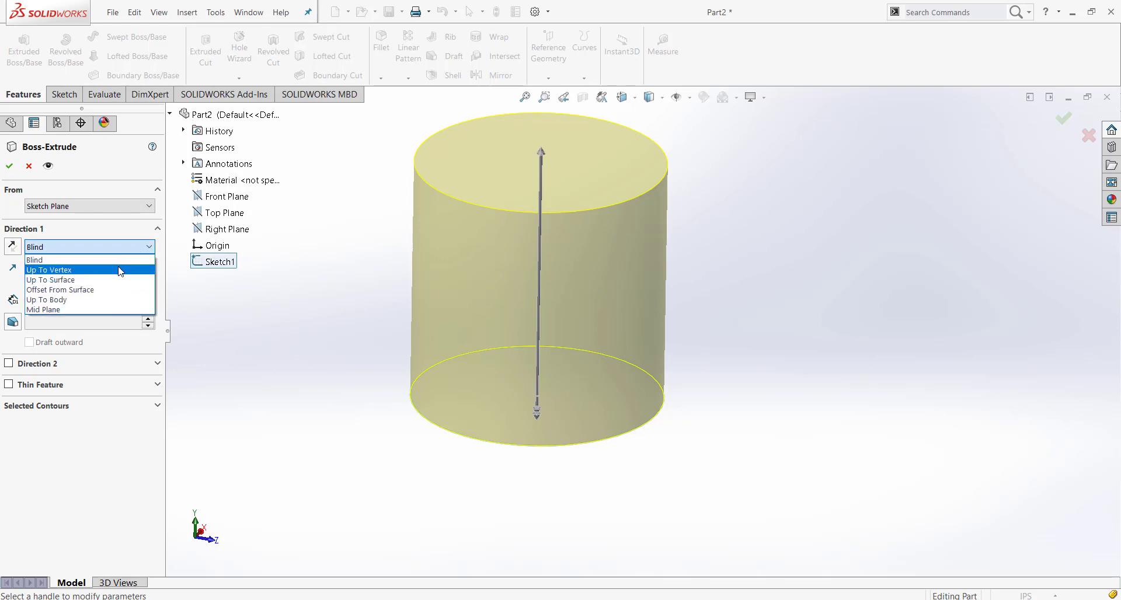
pyautogui.click(106, 311)
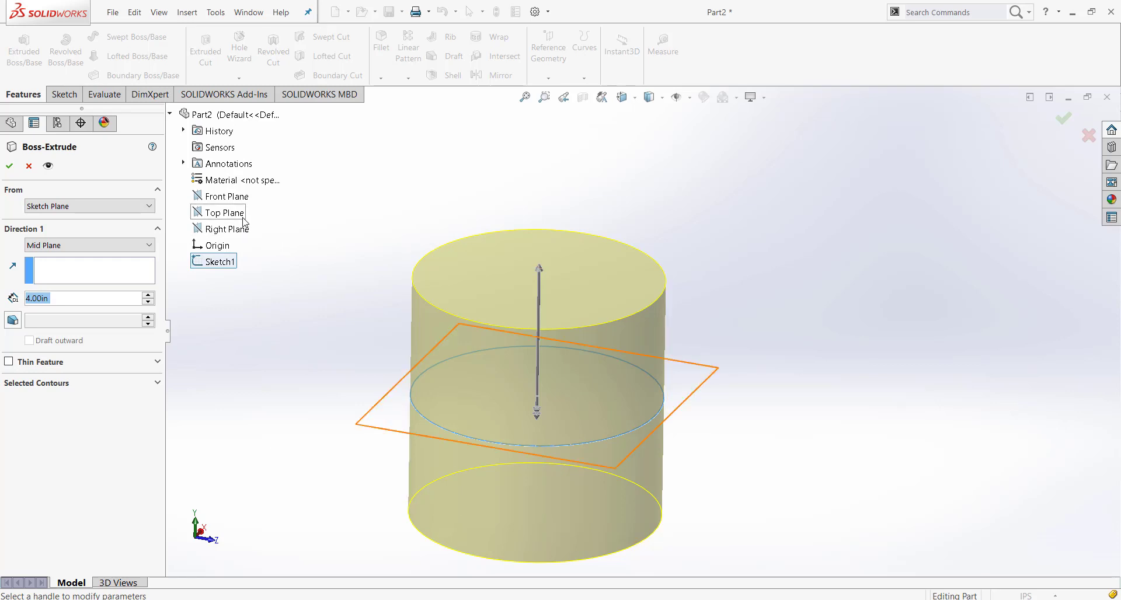
pyautogui.moveTo(801, 408); pyautogui.dragTo(827, 396, button='middle')
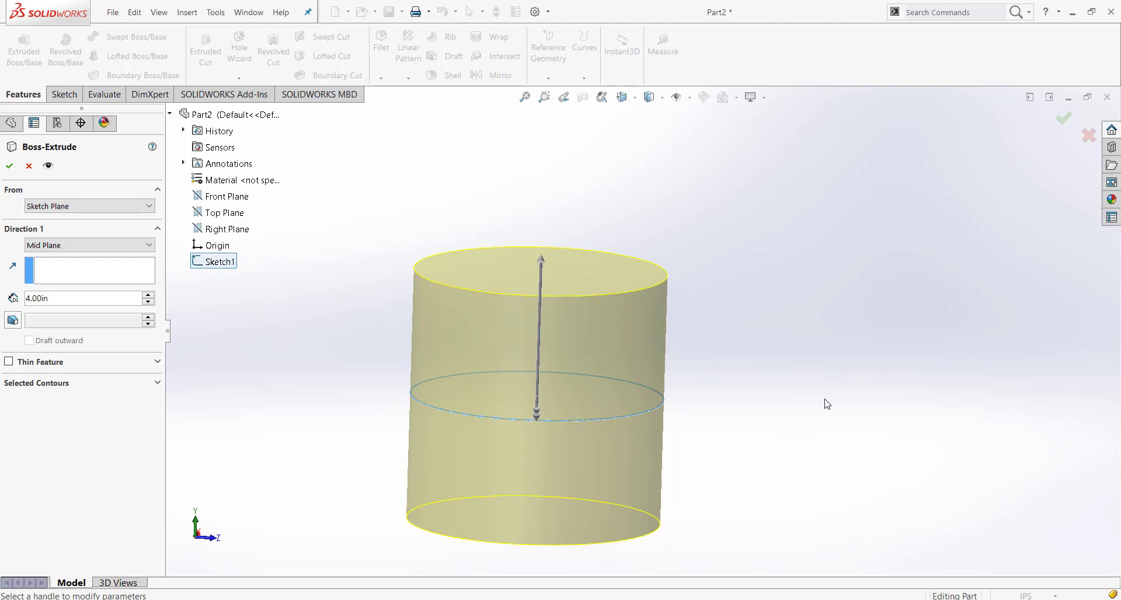
pyautogui.moveTo(249, 299); pyautogui.dragTo(251, 330, button='middle')
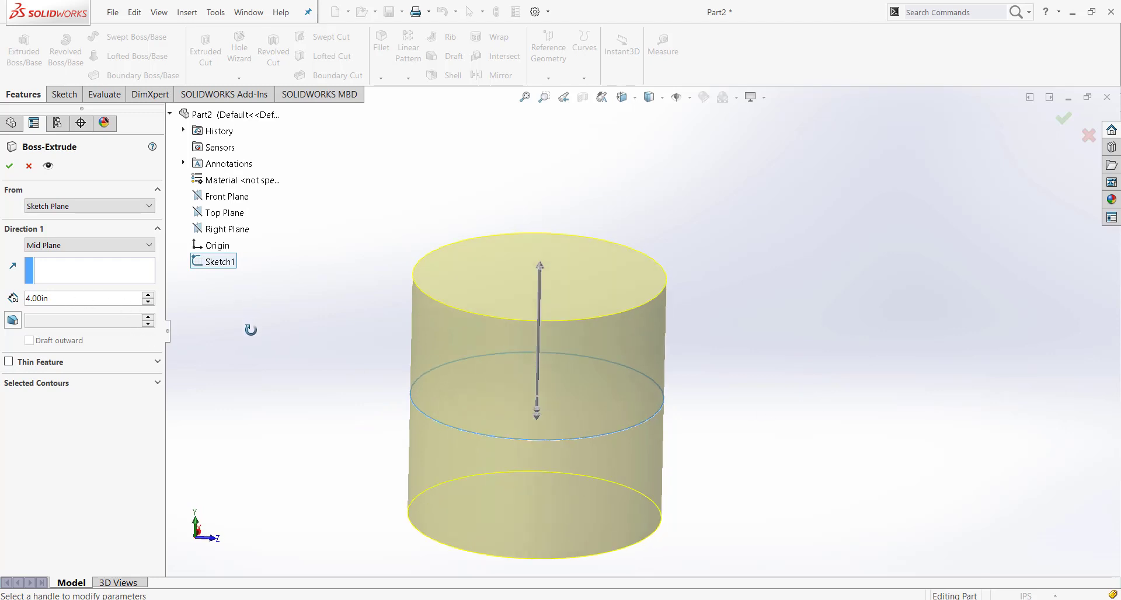
pyautogui.click(9, 168)
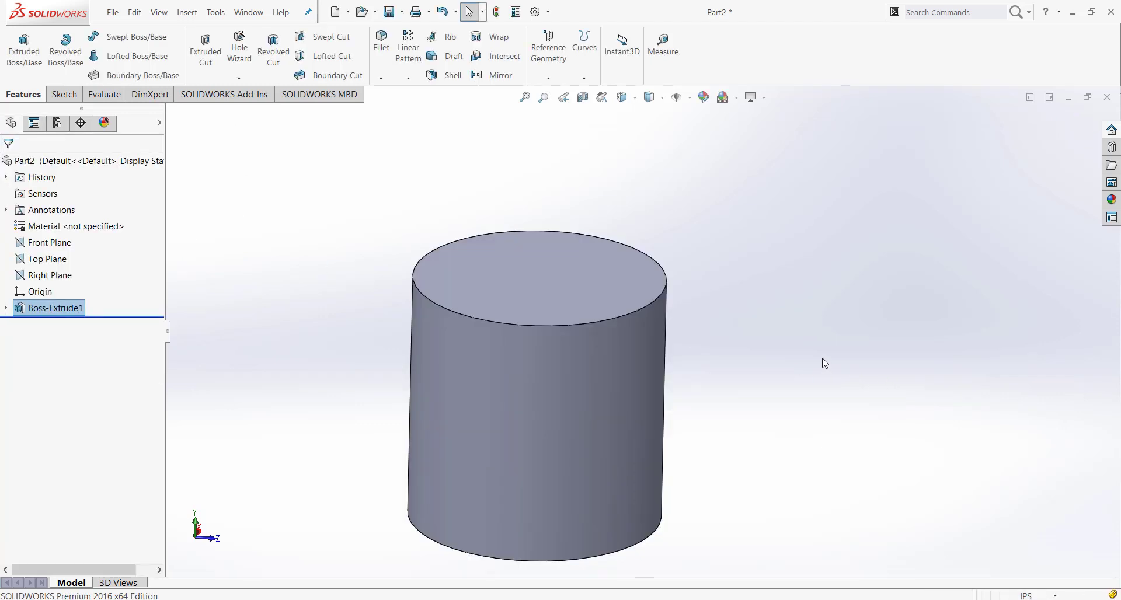
# Examine the finished cylinder from several viewing angles and distances
pyautogui.moveTo(771, 368); pyautogui.dragTo(727, 422, button='middle')
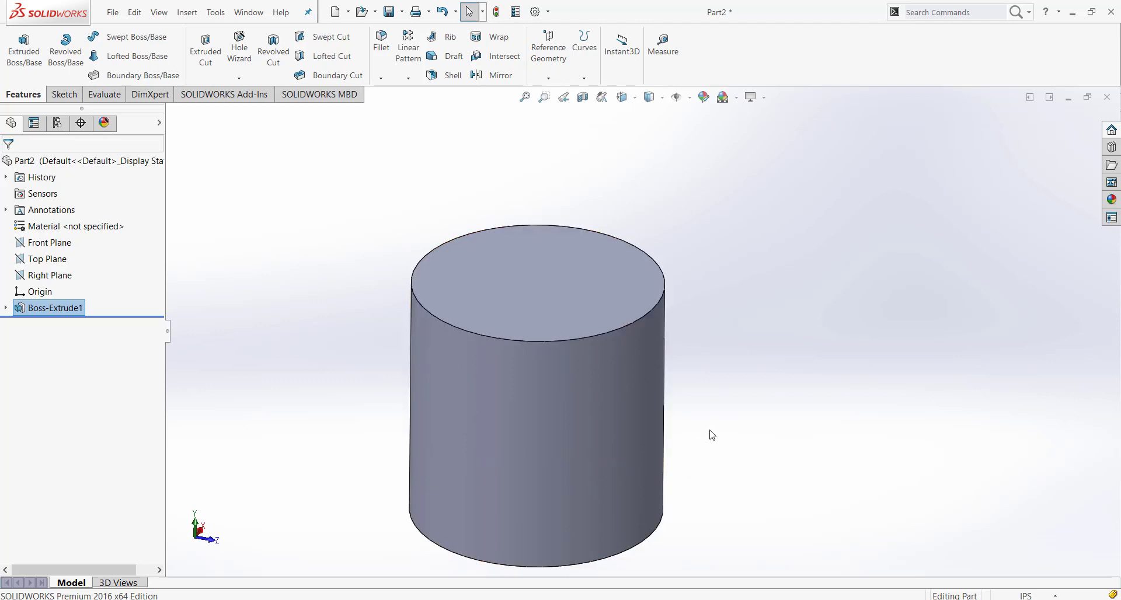
pyautogui.scroll(2, 712, 432)
pyautogui.click(921, 599)
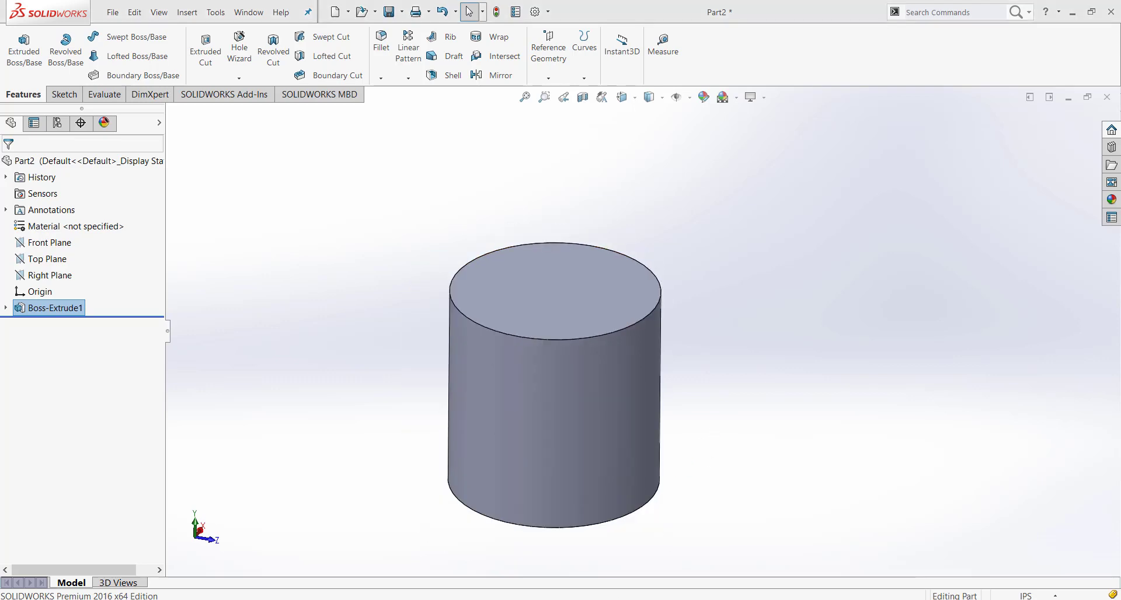
pyautogui.click(1063, 558)
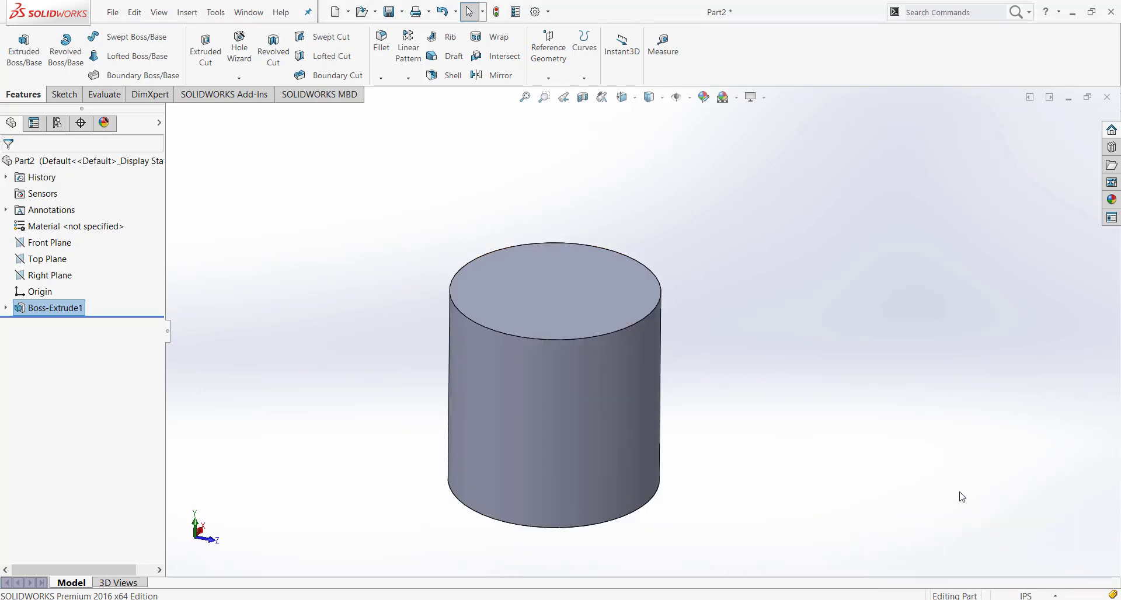
pyautogui.moveTo(843, 407); pyautogui.dragTo(765, 446, button='middle')
pyautogui.scroll(3, 765, 446)
pyautogui.scroll(-3, 586, 443)
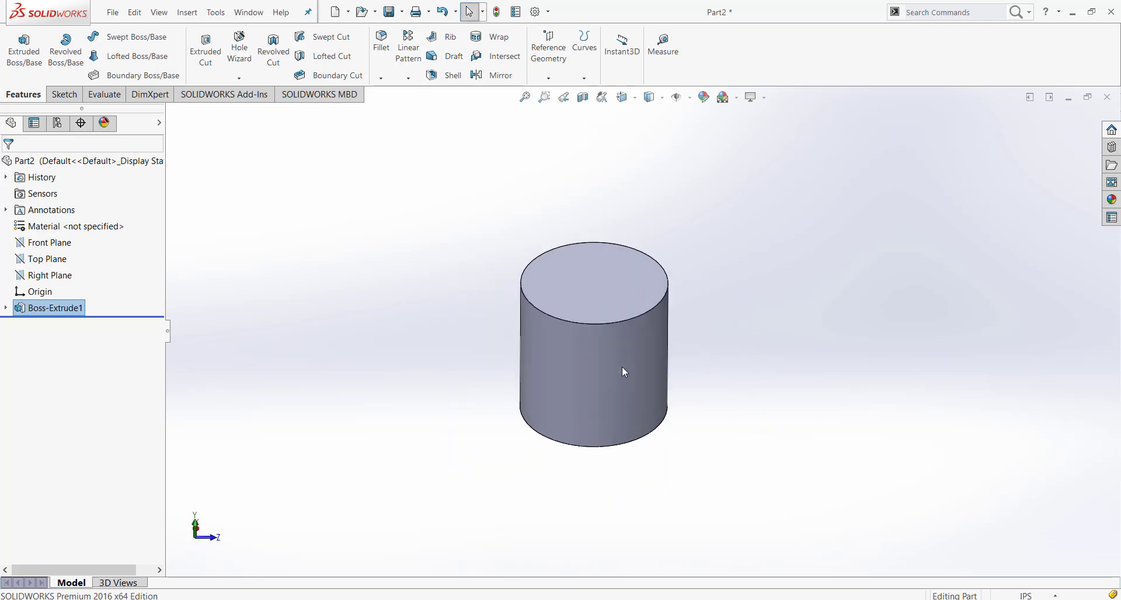
pyautogui.moveTo(726, 351); pyautogui.dragTo(814, 467, button='middle')
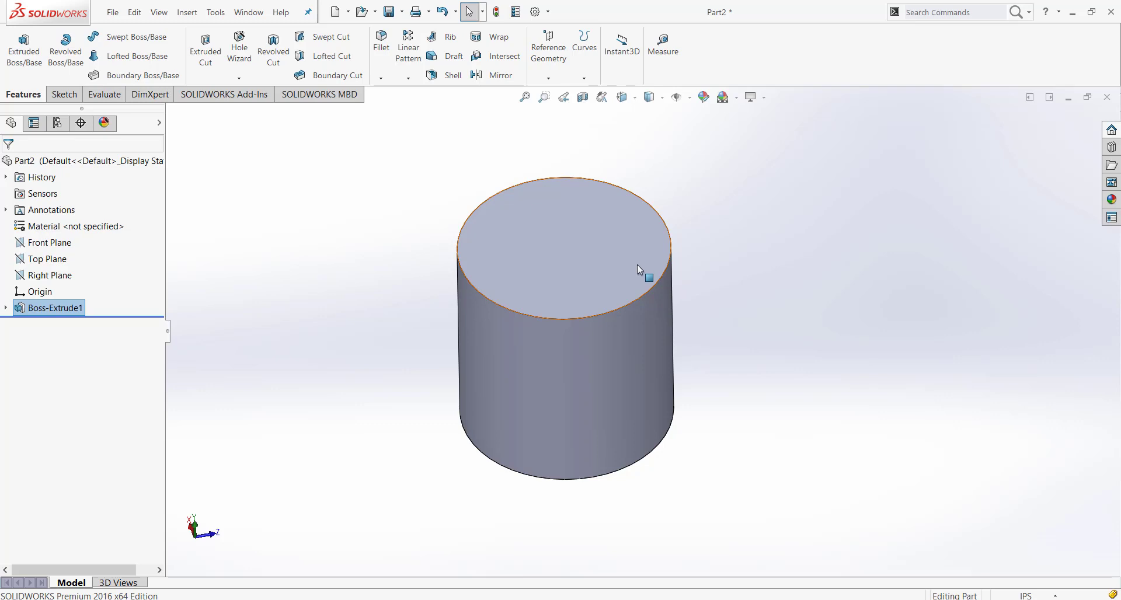
pyautogui.scroll(2, 744, 352)
pyautogui.scroll(-1, 670, 333)
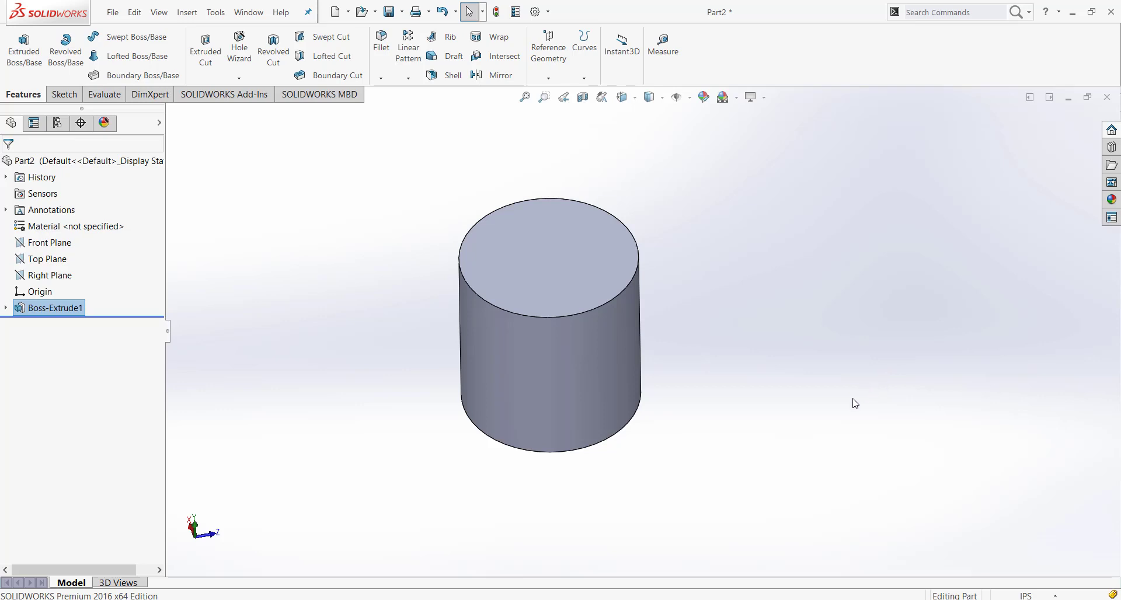
pyautogui.moveTo(788, 417); pyautogui.dragTo(730, 449, button='middle')
pyautogui.scroll(-2, 562, 353)
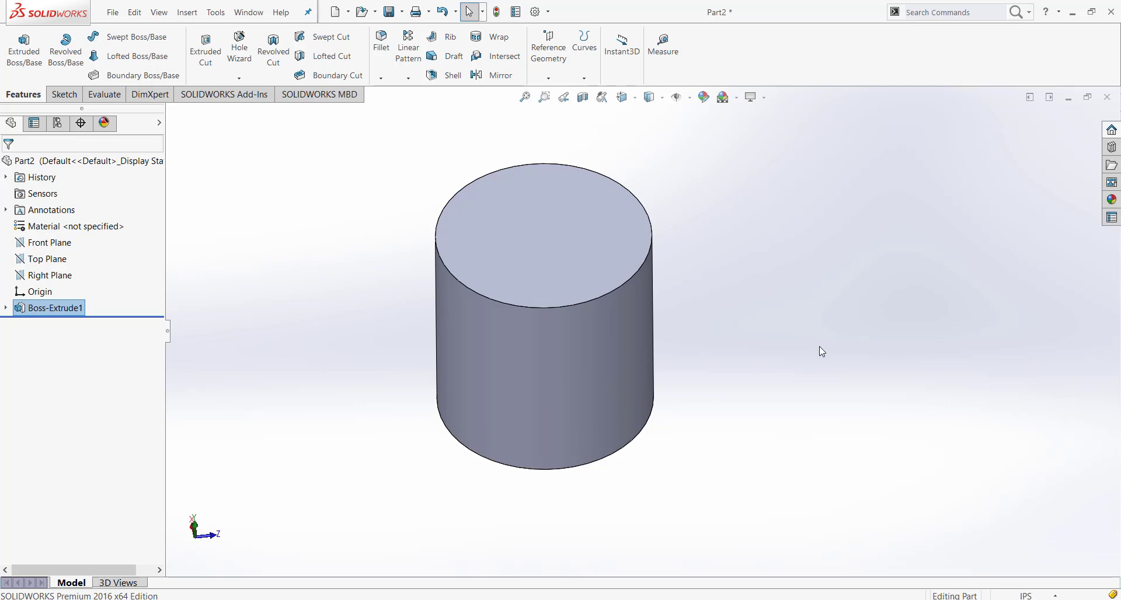
pyautogui.moveTo(725, 346)
pyautogui.mouseDown(button='middle')
pyautogui.moveTo(721, 218)
pyautogui.moveTo(731, 342)
pyautogui.mouseUp(button='middle')
# Inspect the cylinder's flat top and bottom faces as candidate sketch surfaces, clearing the selection at the end
pyautogui.click(555, 254)
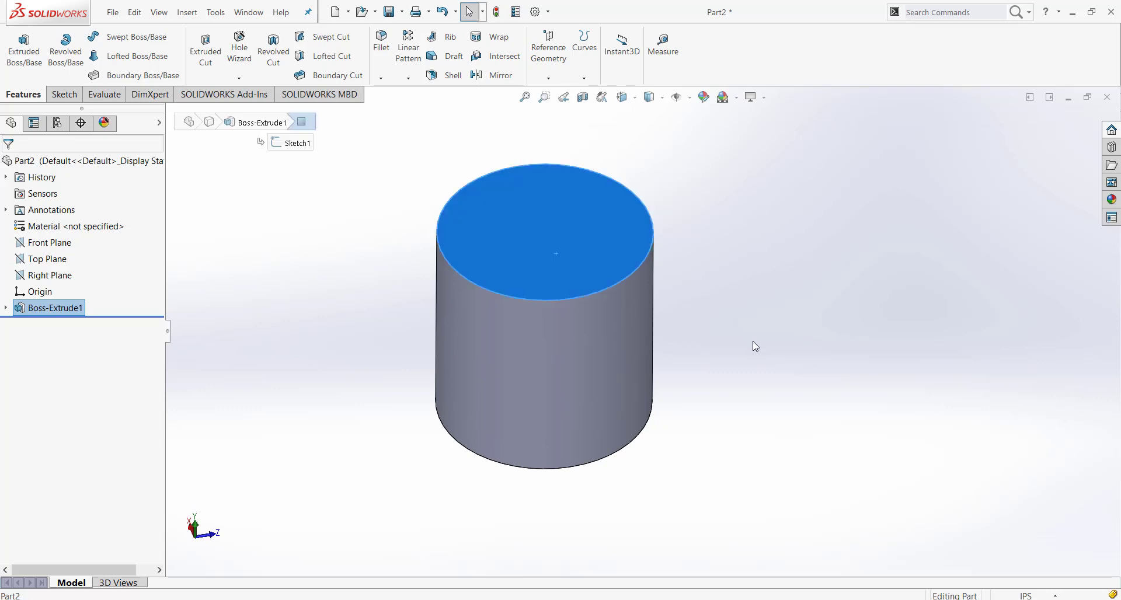
pyautogui.click(783, 348)
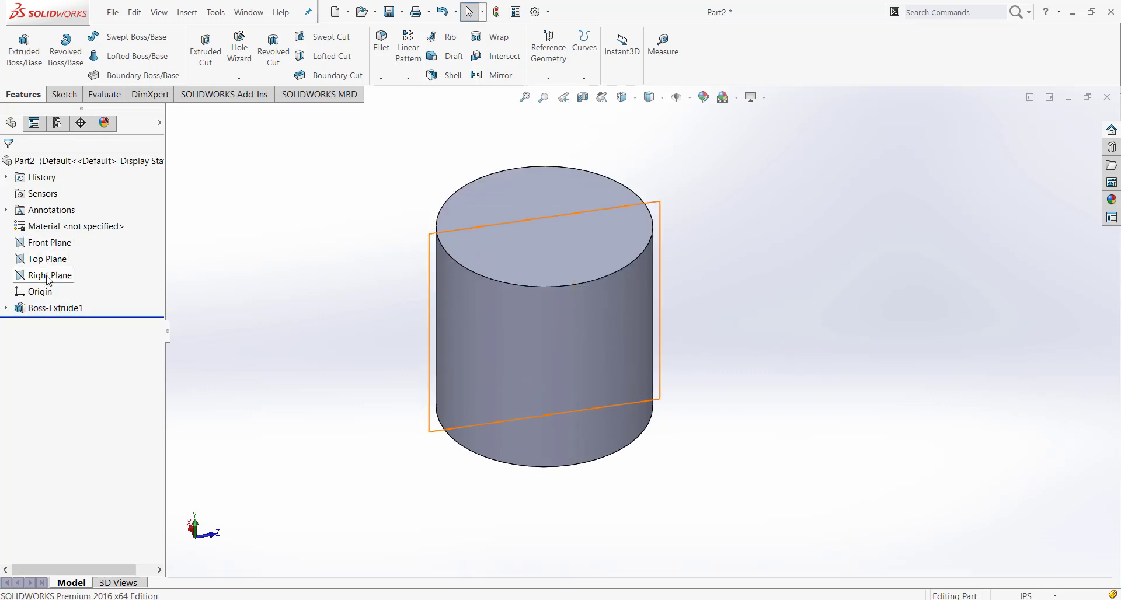
pyautogui.moveTo(741, 408); pyautogui.dragTo(618, 306, button='middle')
pyautogui.click(608, 233)
pyautogui.moveTo(723, 391); pyautogui.dragTo(657, 435, button='middle')
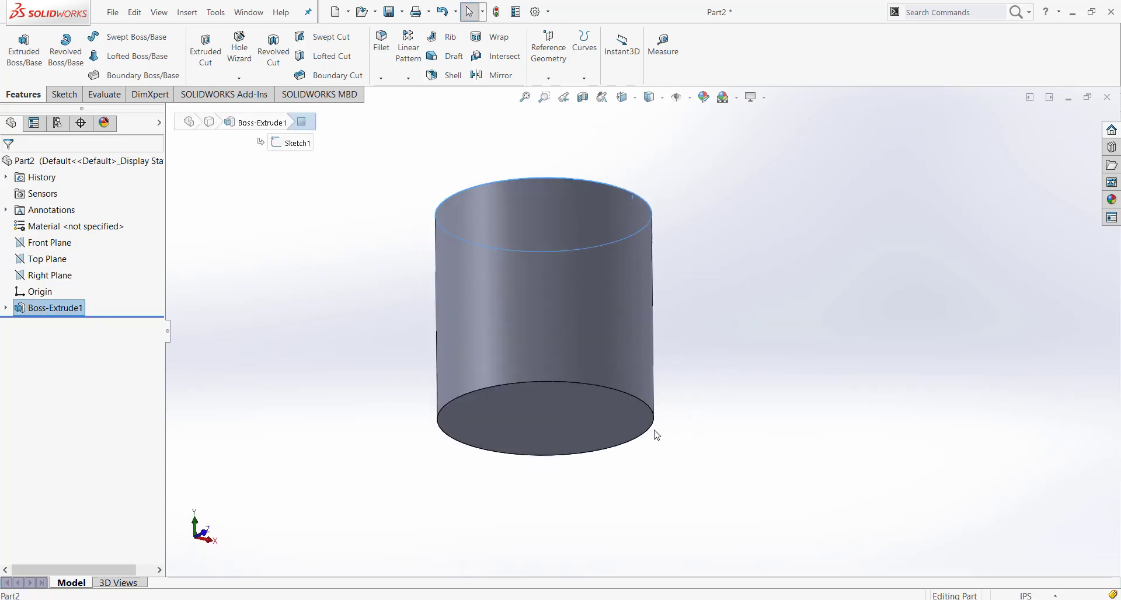
pyautogui.click(645, 429)
pyautogui.moveTo(766, 310); pyautogui.dragTo(746, 360, button='middle')
pyautogui.click(540, 228)
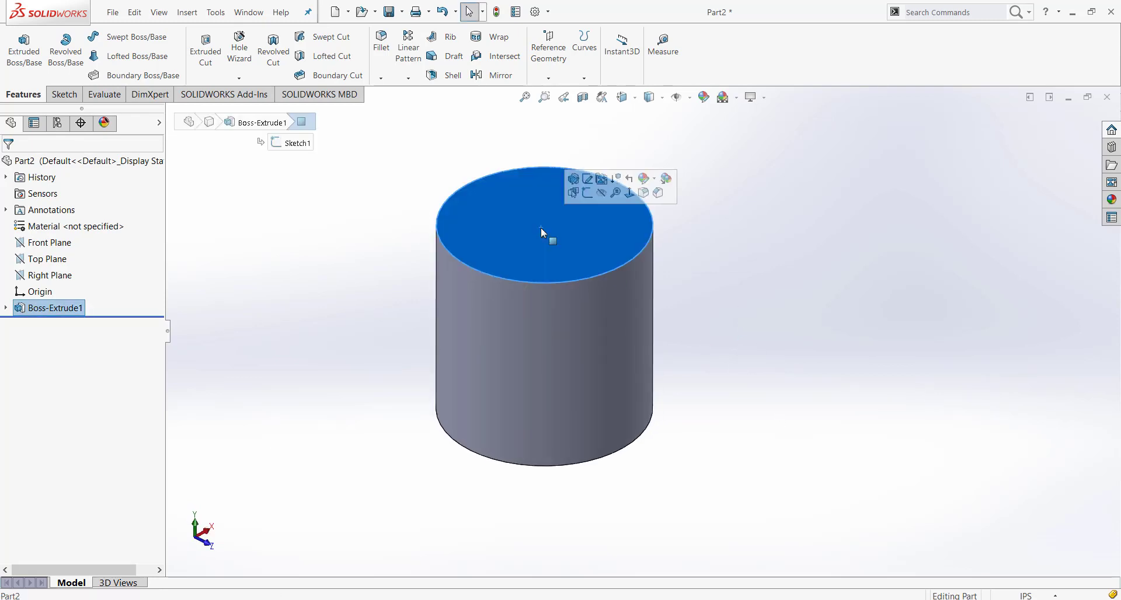
pyautogui.moveTo(542, 228); pyautogui.dragTo(543, 240, button='middle')
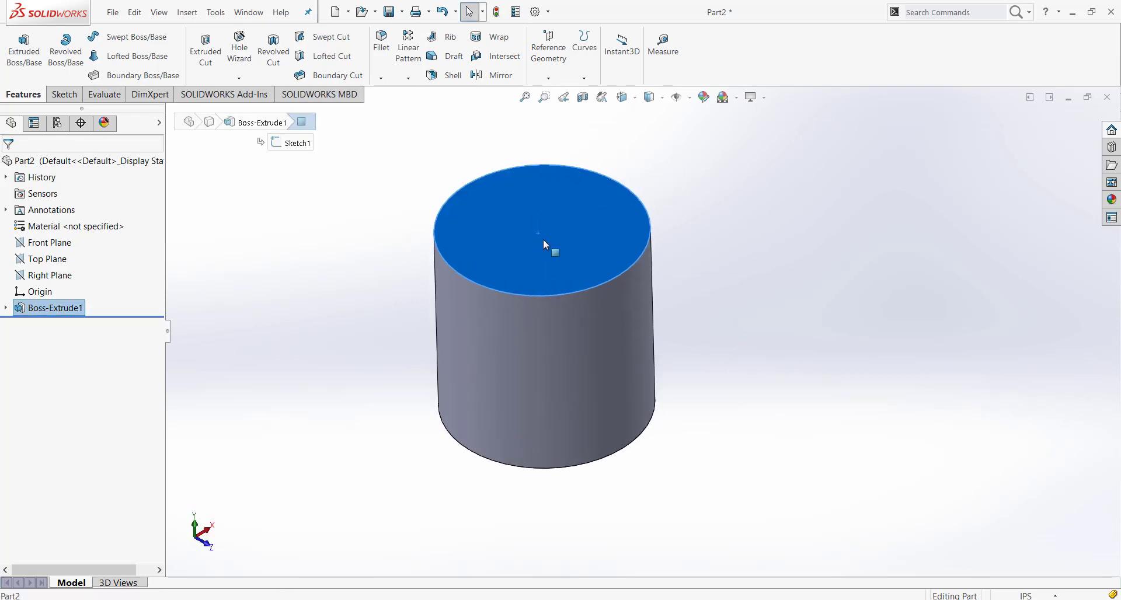
pyautogui.click(699, 226)
pyautogui.click(633, 229)
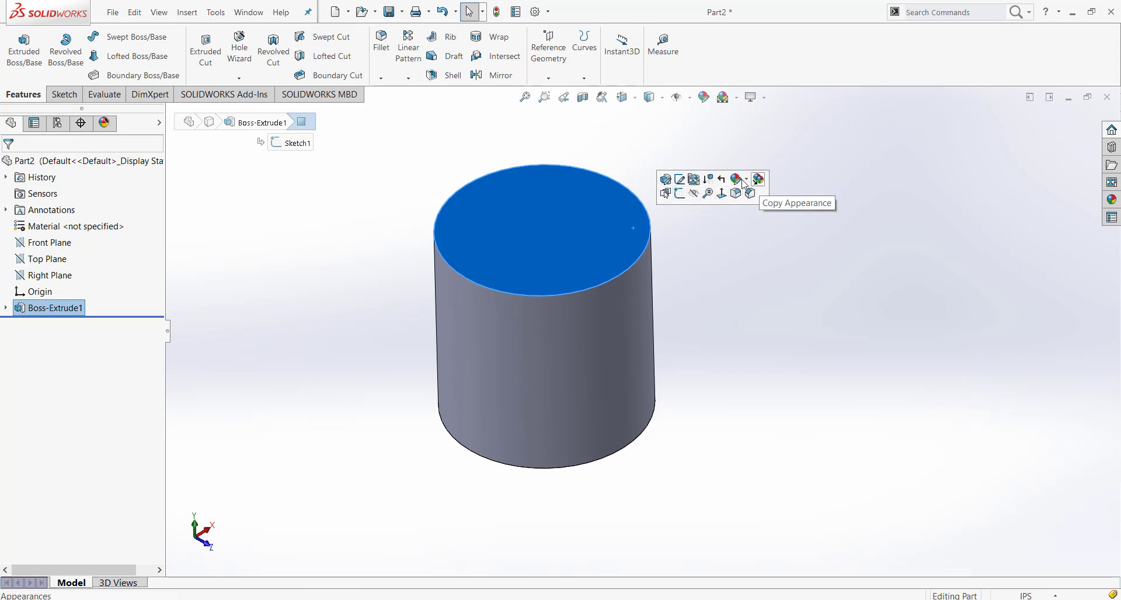
pyautogui.click(718, 235)
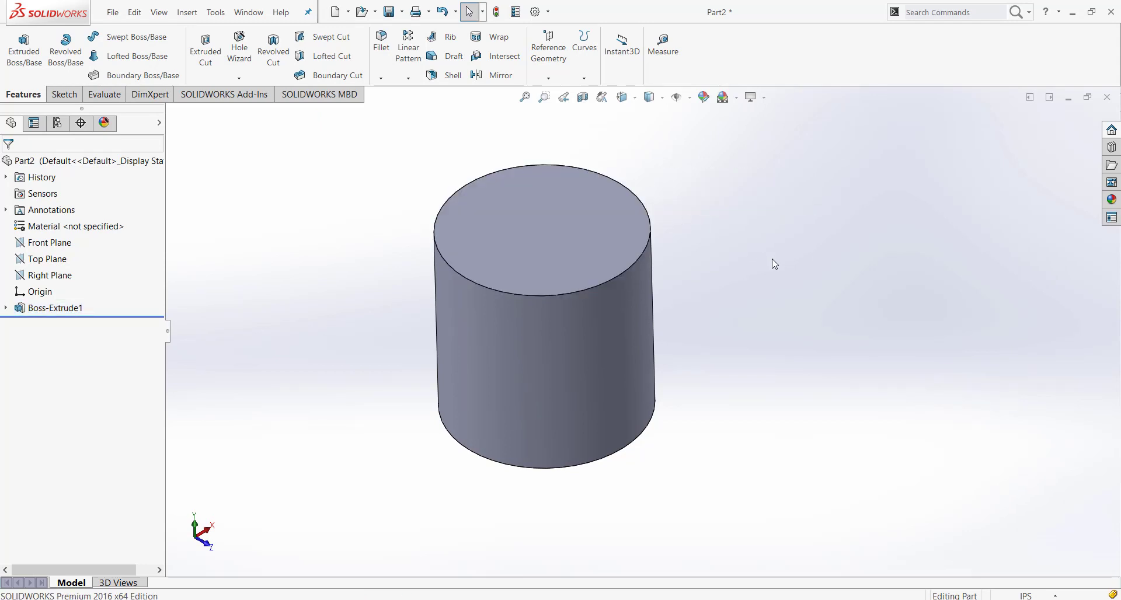
# Start a new sketch on the cylinder's flat top face
pyautogui.click(552, 236)
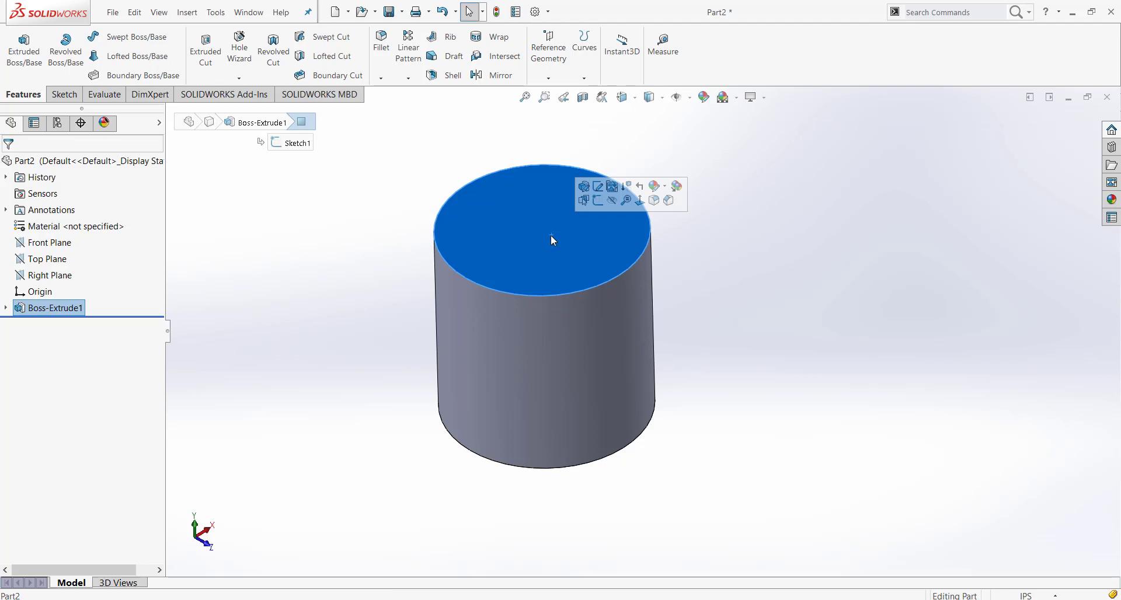
pyautogui.click(64, 97)
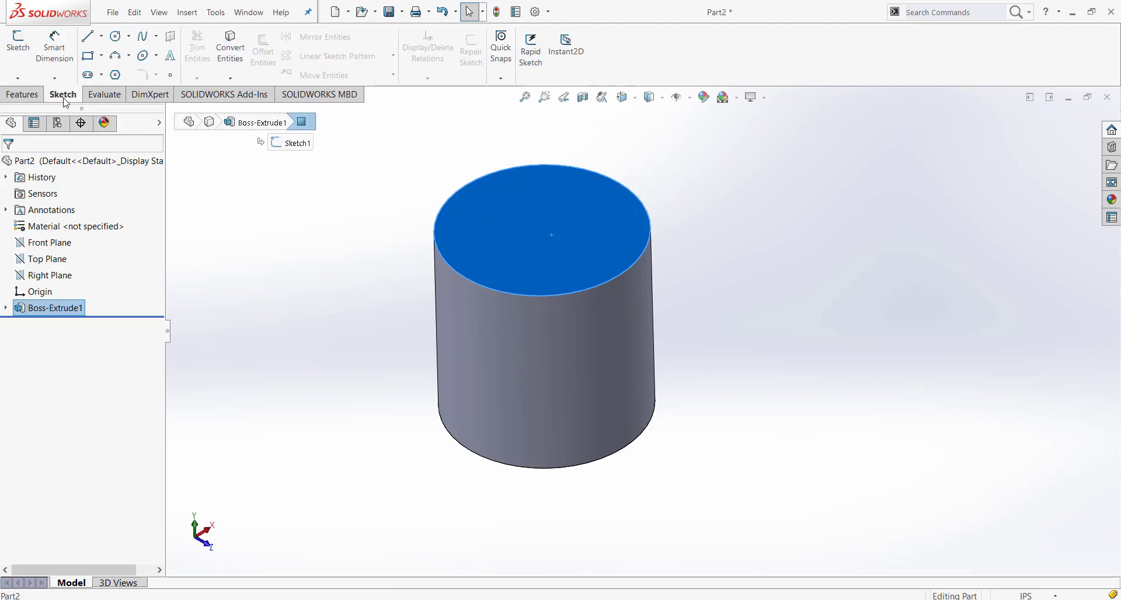
pyautogui.click(16, 49)
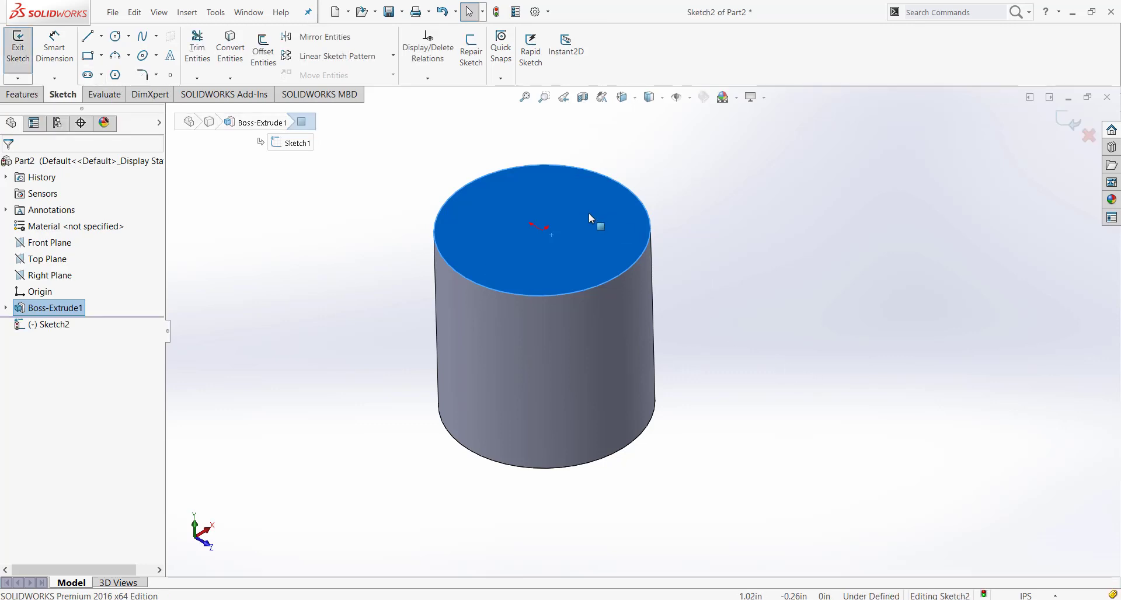
pyautogui.moveTo(588, 212); pyautogui.dragTo(632, 220, button='middle')
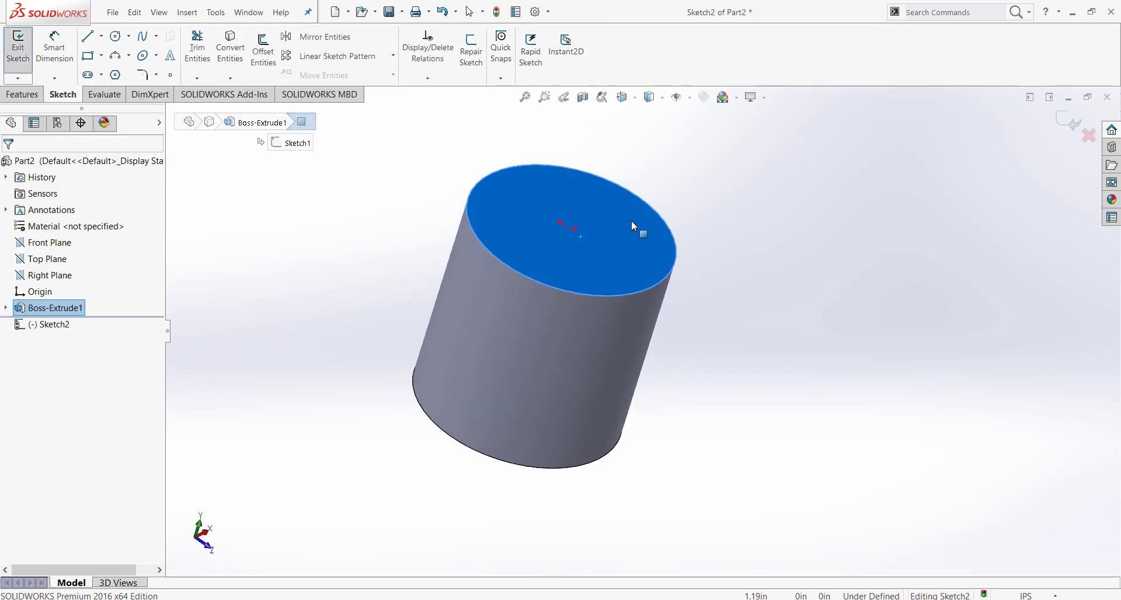
pyautogui.moveTo(689, 289); pyautogui.dragTo(722, 329, button='middle')
pyautogui.click(785, 361)
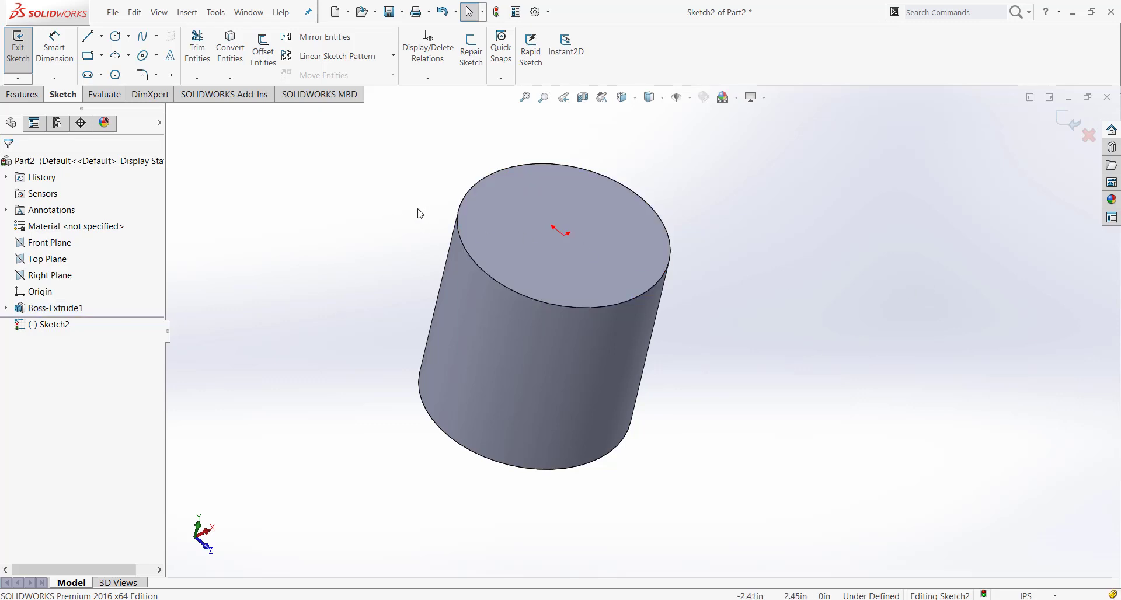
pyautogui.moveTo(766, 350); pyautogui.dragTo(731, 272, button='middle')
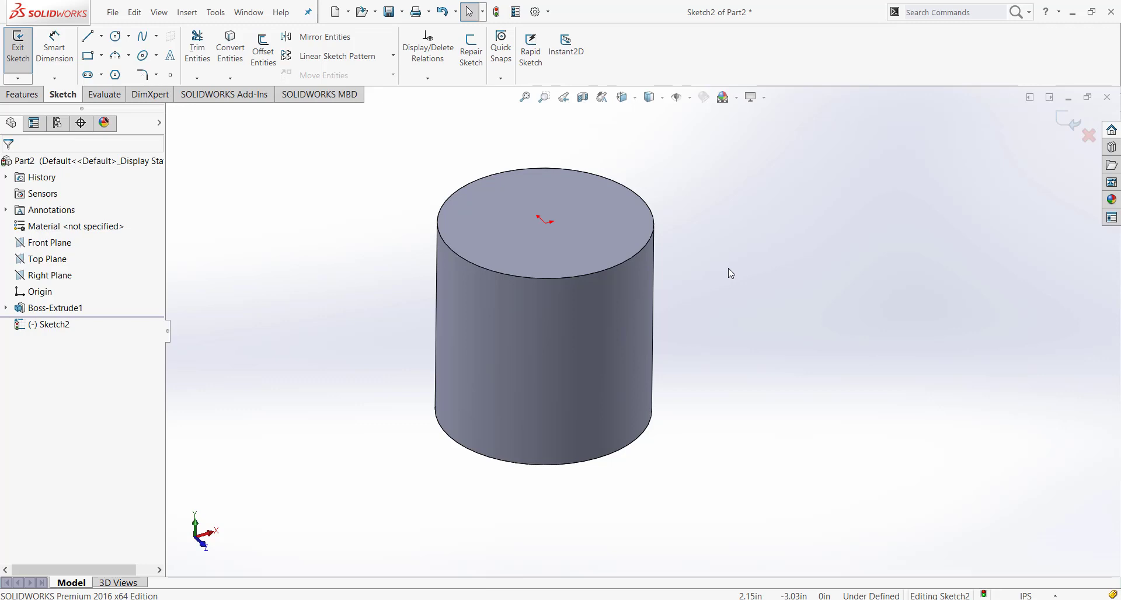
# Sketch a circle centred on the origin of the top face, with a radius of about 1.73 in
pyautogui.press('space')
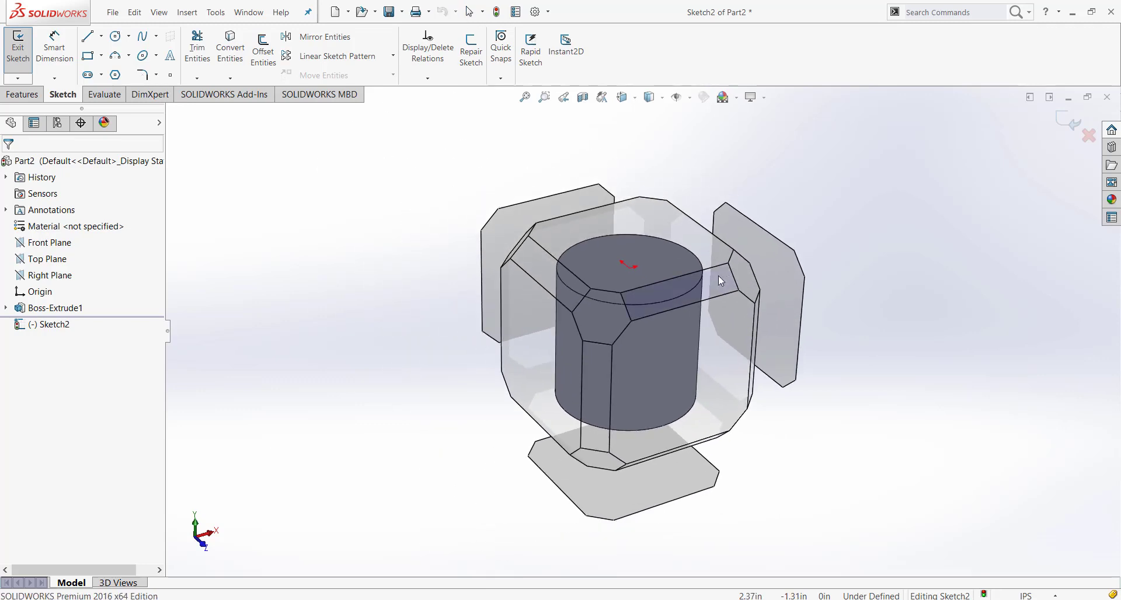
pyautogui.moveTo(688, 320); pyautogui.dragTo(701, 466, button='middle')
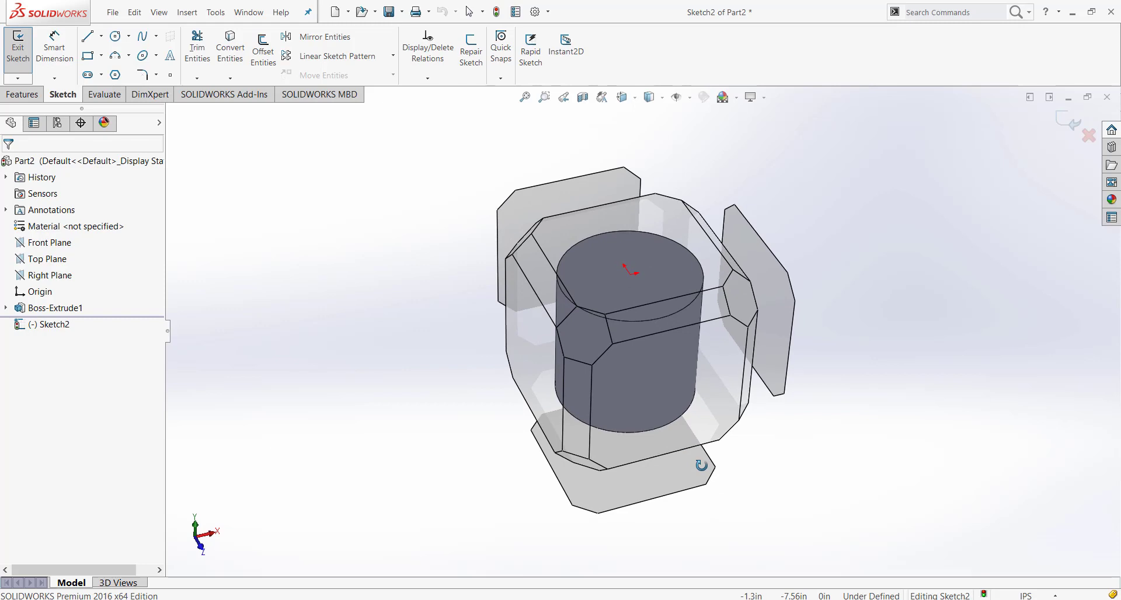
pyautogui.click(694, 269)
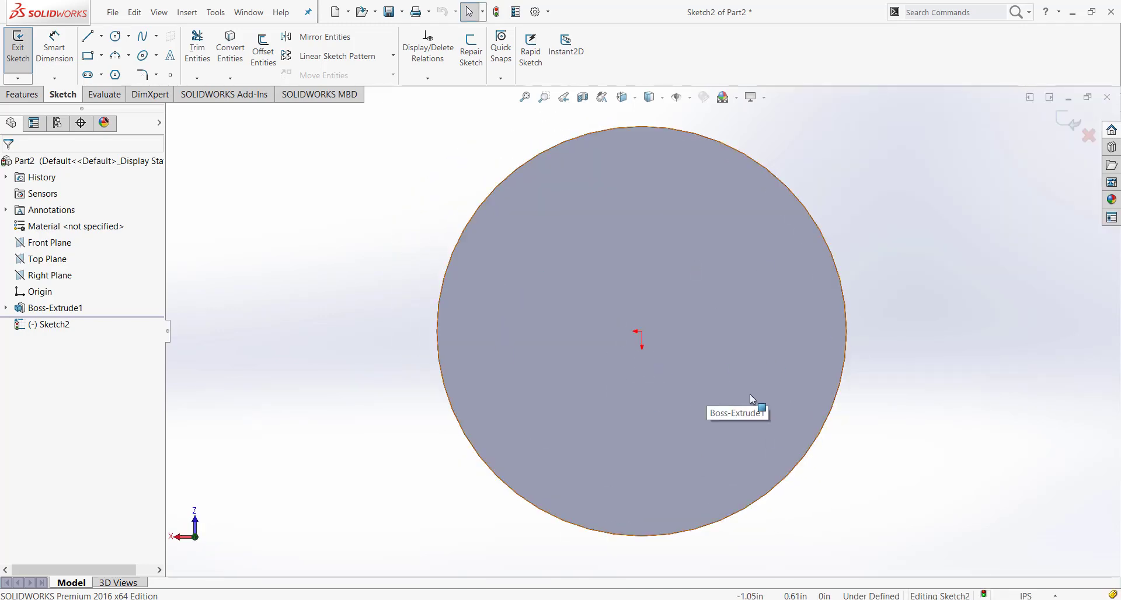
pyautogui.scroll(3, 750, 394)
pyautogui.scroll(-3, 633, 355)
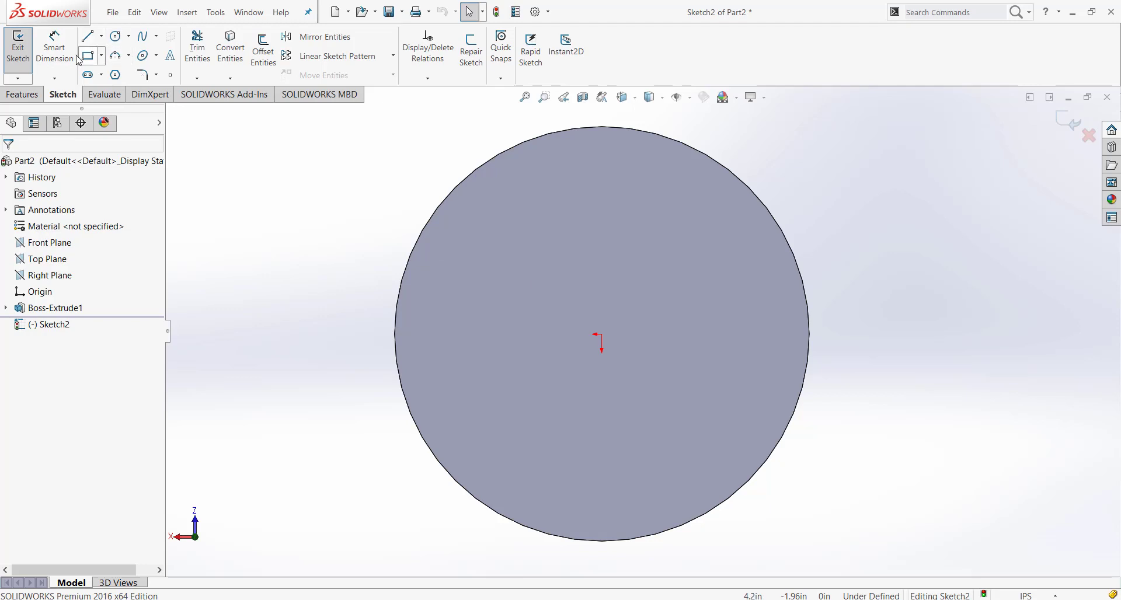
pyautogui.click(115, 39)
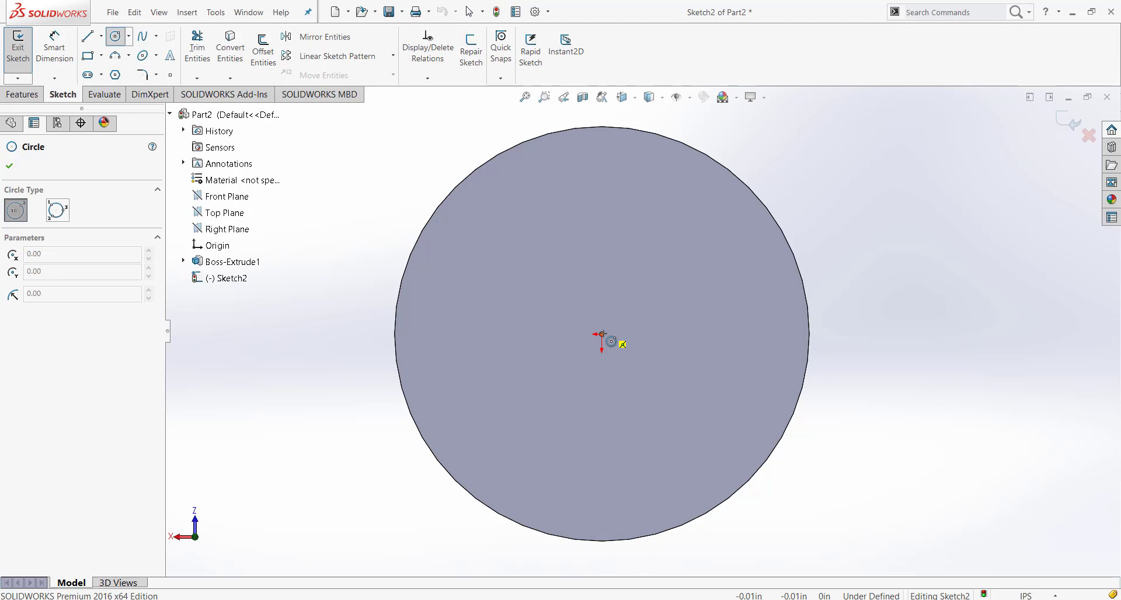
pyautogui.click(603, 336)
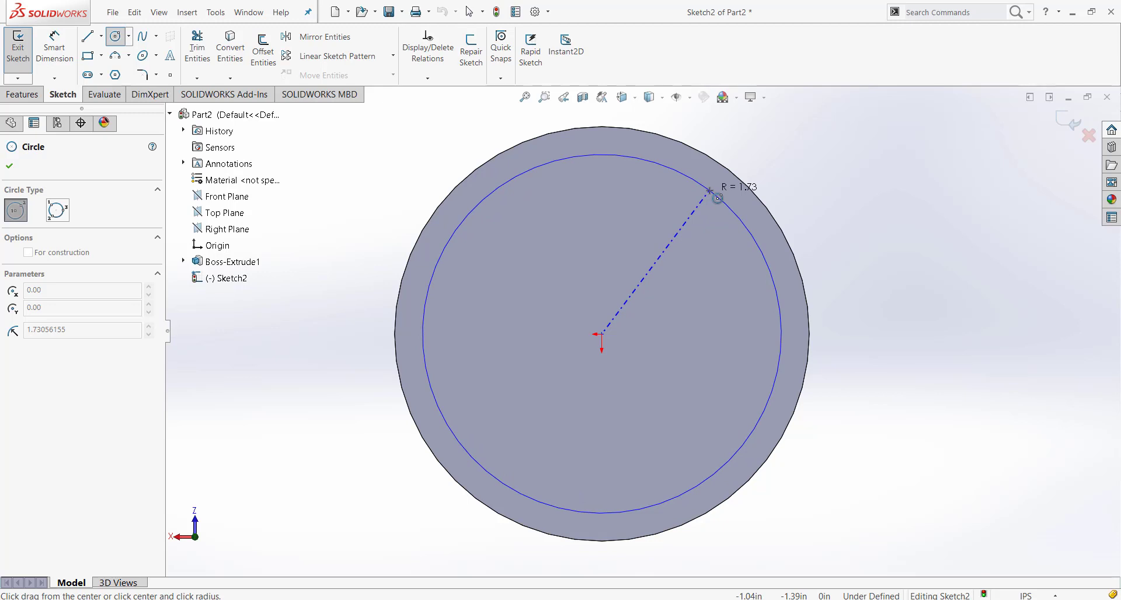
pyautogui.click(710, 191)
pyautogui.press('Escape')
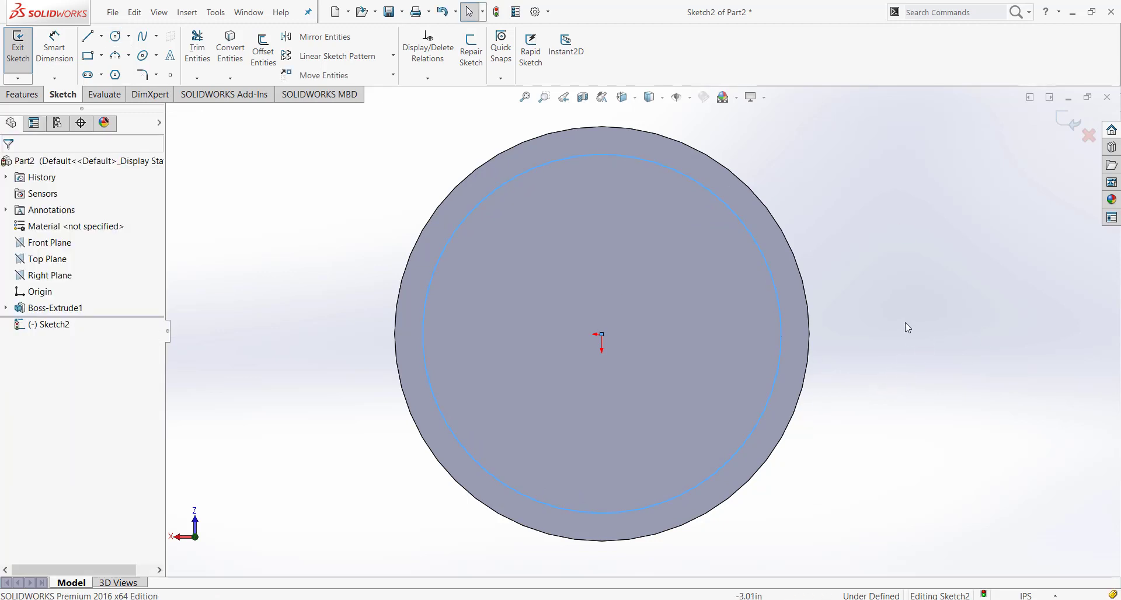
pyautogui.press('Escape')
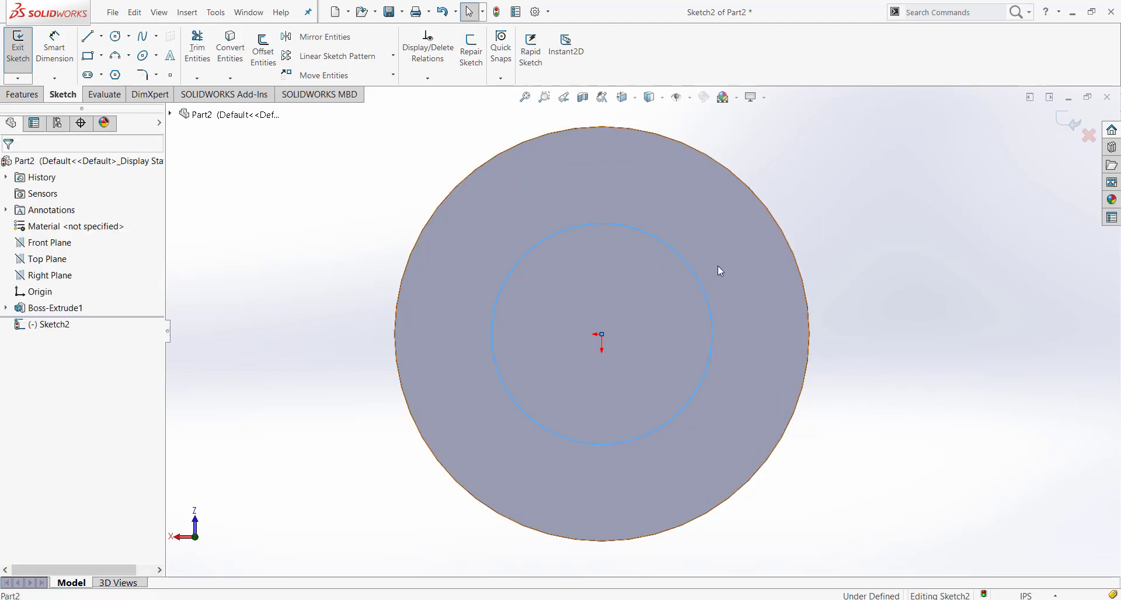
# Resize the undefined circle freehand, first down to a radius of about 1.29 in and then out beyond the cylinder's edge
pyautogui.click(703, 272)
pyautogui.moveTo(695, 283); pyautogui.dragTo(692, 234)
pyautogui.scroll(2, 686, 257)
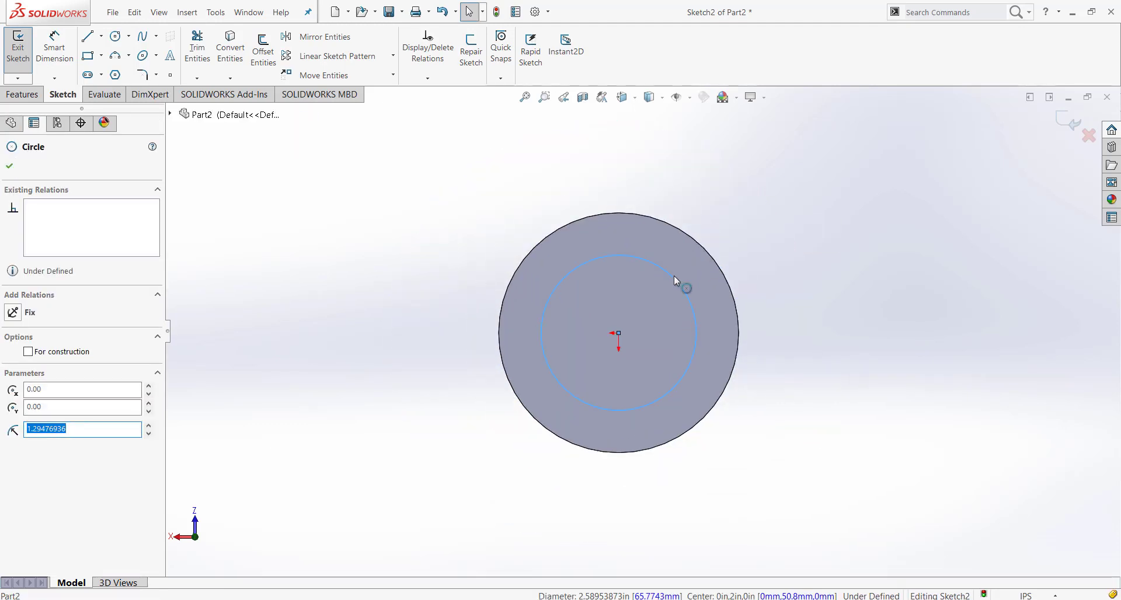
pyautogui.moveTo(674, 275)
pyautogui.mouseDown()
pyautogui.moveTo(719, 243)
pyautogui.moveTo(828, 281)
pyautogui.mouseUp()
pyautogui.click(908, 287)
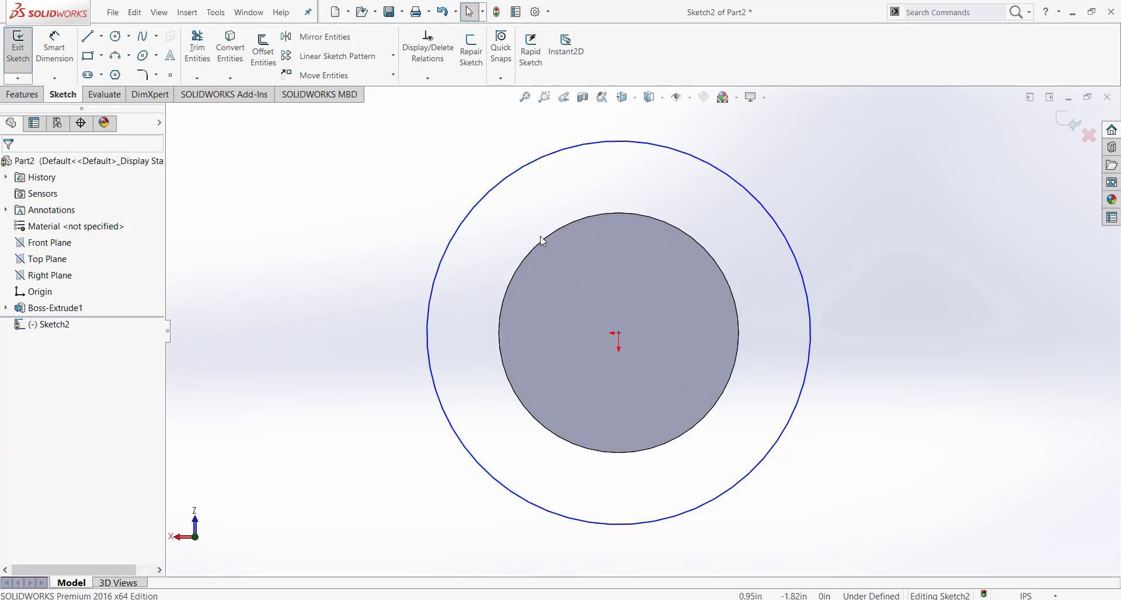
# Resize the circle freehand so that it lies just inside the cylinder's outer edge
pyautogui.click(737, 182)
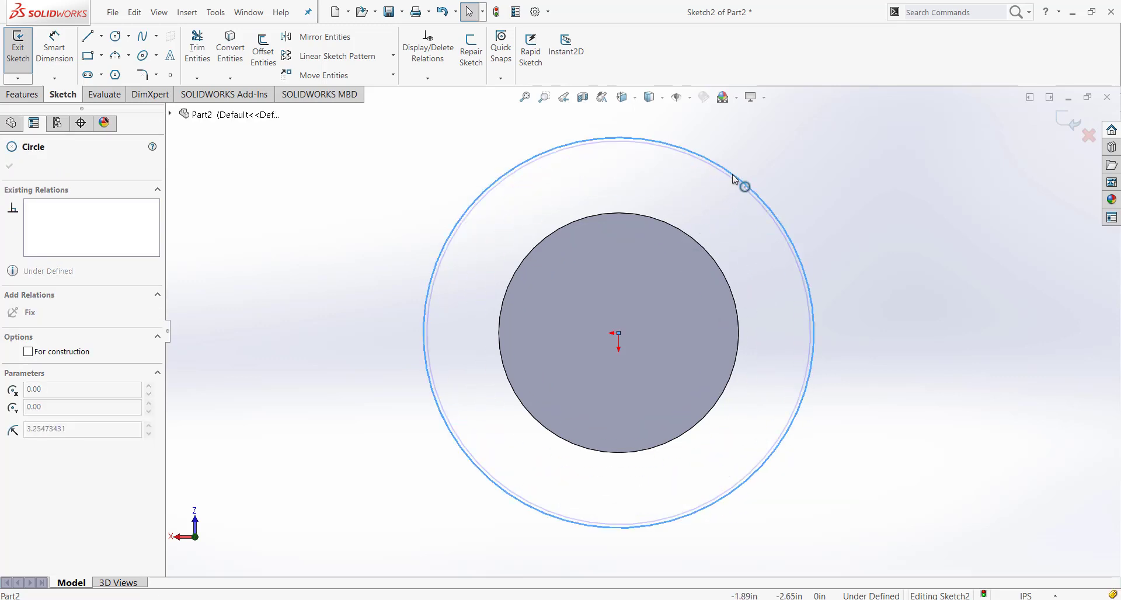
pyautogui.moveTo(732, 174)
pyautogui.mouseDown()
pyautogui.moveTo(633, 295)
pyautogui.moveTo(653, 243)
pyautogui.mouseUp()
pyautogui.click(902, 385)
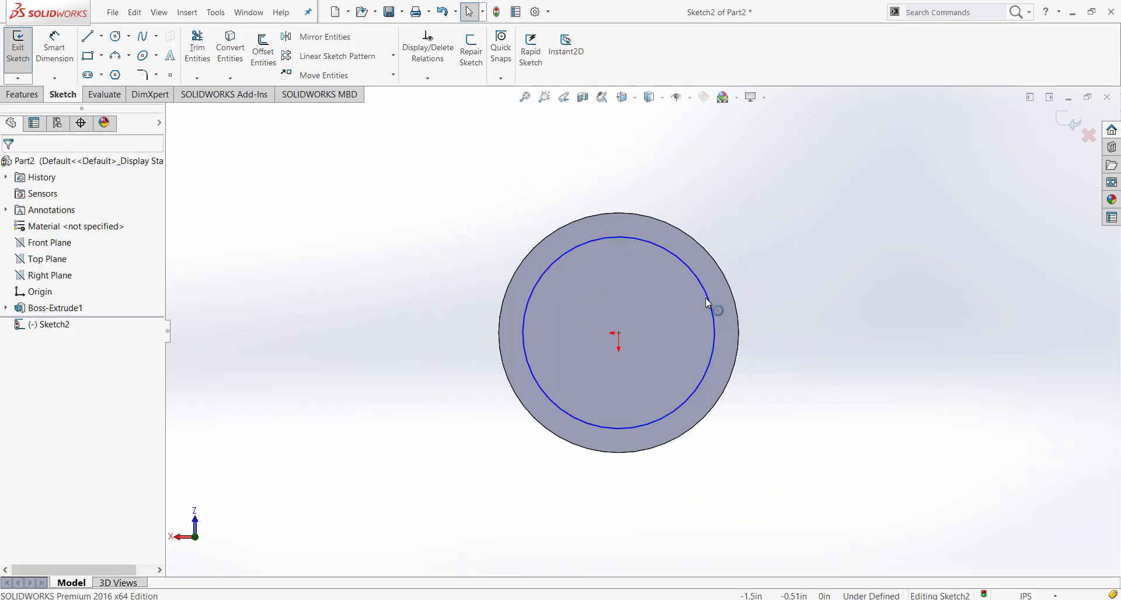
pyautogui.scroll(-3, 708, 300)
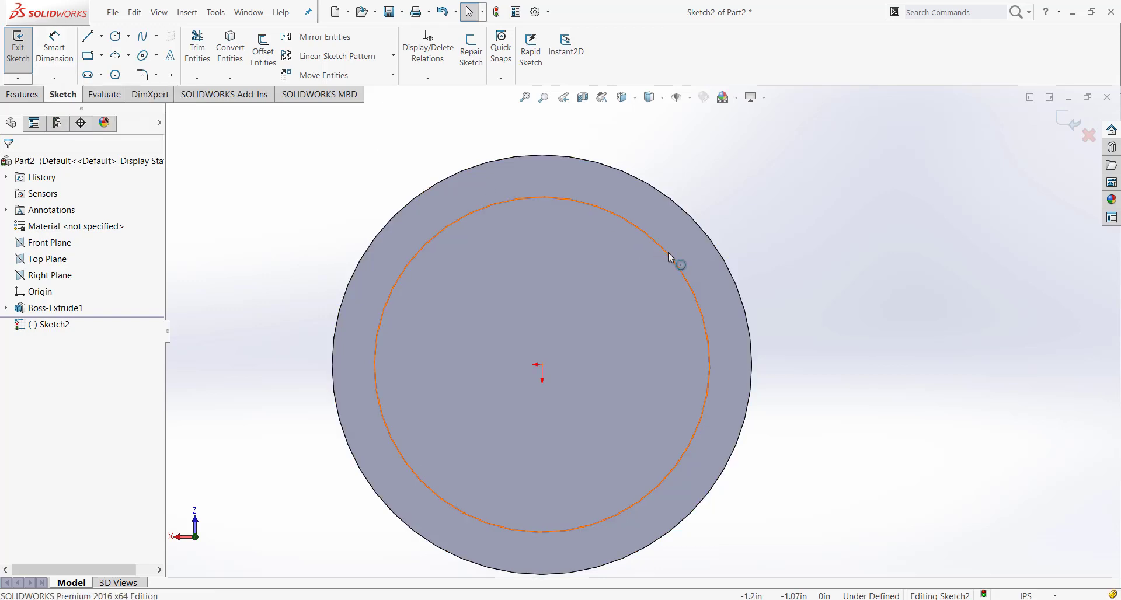
pyautogui.moveTo(670, 257)
pyautogui.mouseDown()
pyautogui.moveTo(701, 221)
pyautogui.moveTo(665, 237)
pyautogui.mouseUp()
pyautogui.press('Escape')
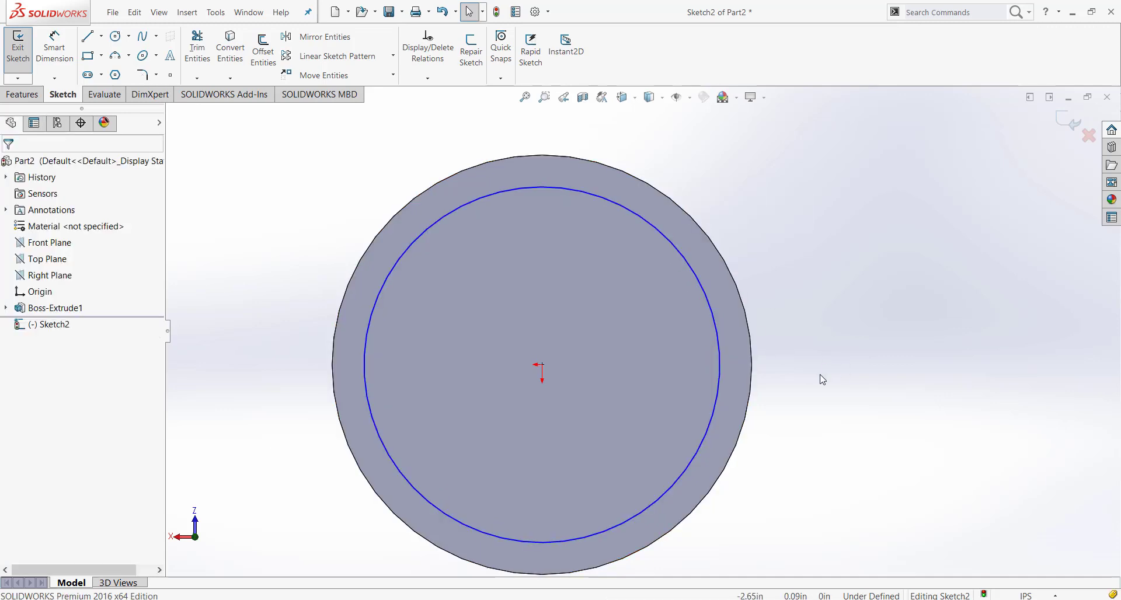
pyautogui.moveTo(819, 380); pyautogui.dragTo(821, 355, button='middle')
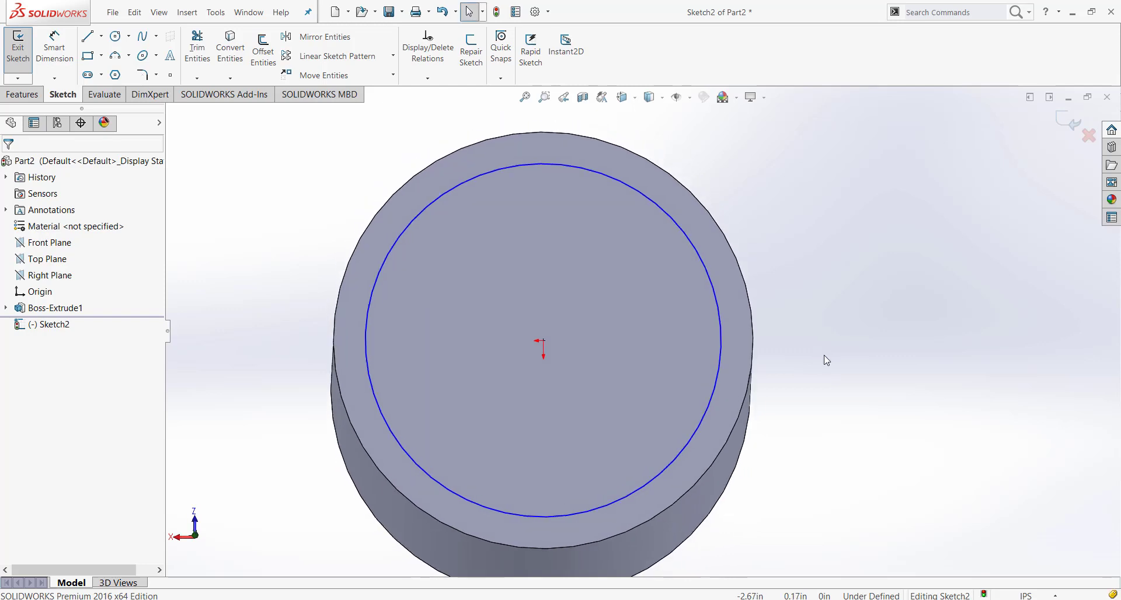
# Dimension the top-face circle's diameter as 3.5 in and exit the sketch
pyautogui.press('space')
pyautogui.click(719, 328)
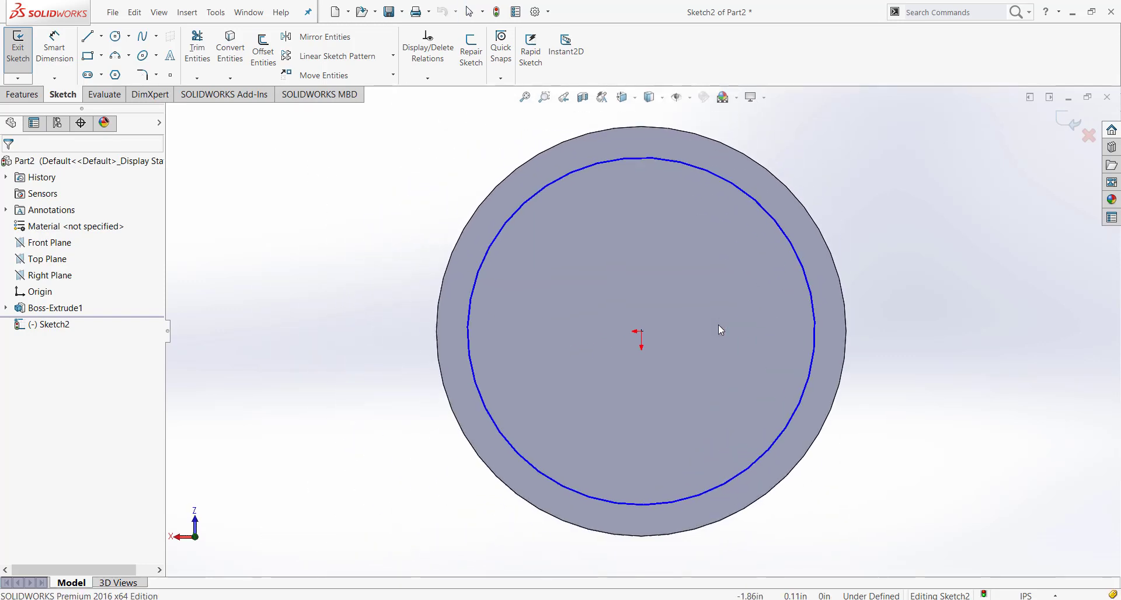
pyautogui.scroll(2, 718, 324)
pyautogui.scroll(-3, 737, 314)
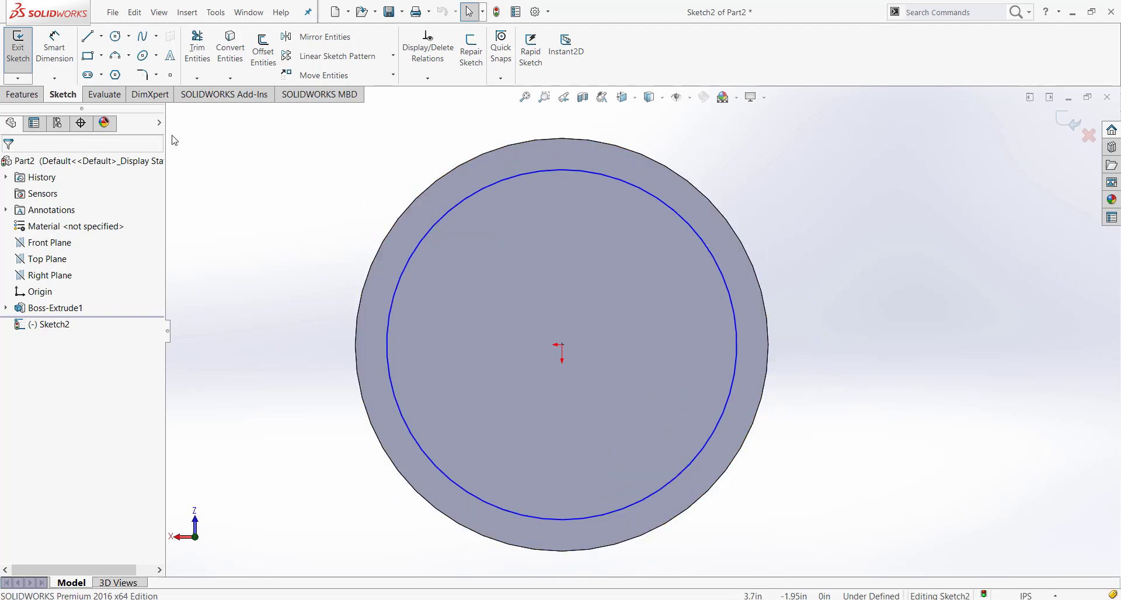
pyautogui.click(54, 48)
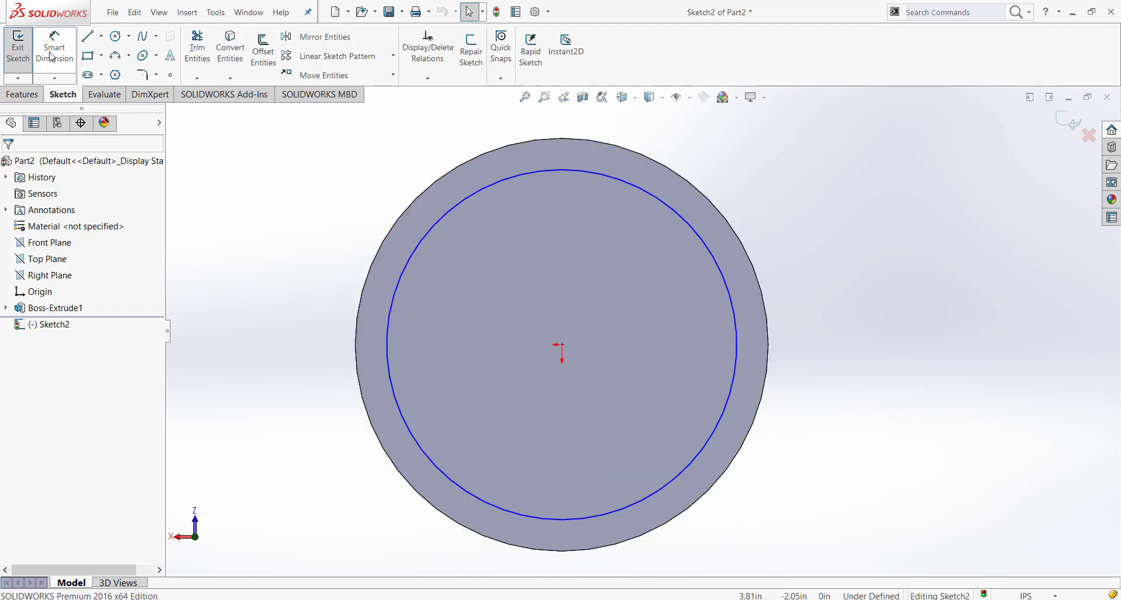
pyautogui.click(719, 275)
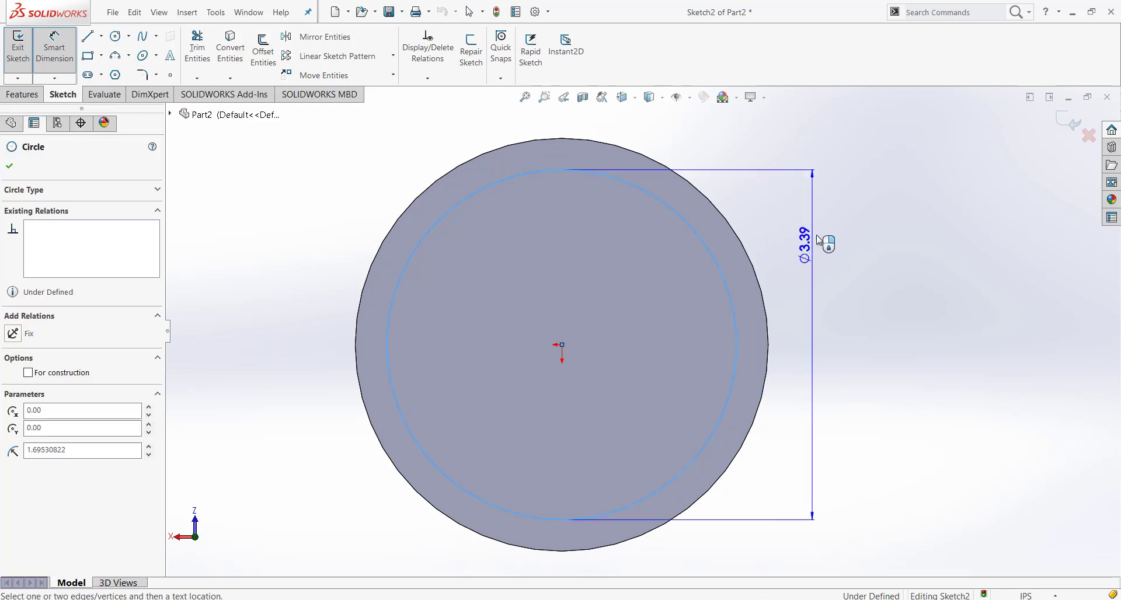
pyautogui.click(824, 183)
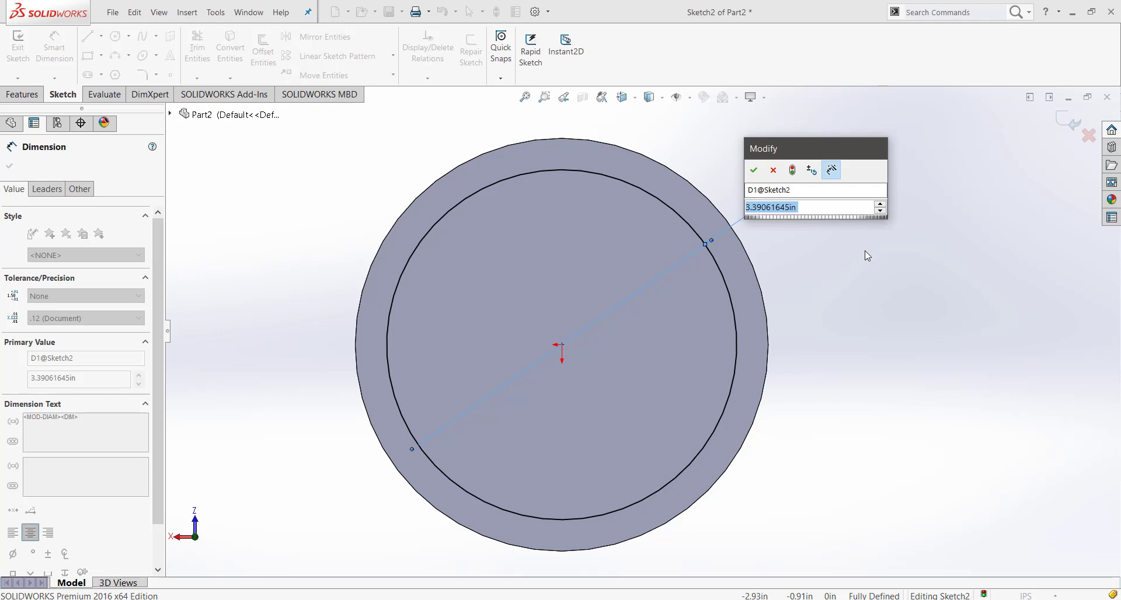
pyautogui.write('3')
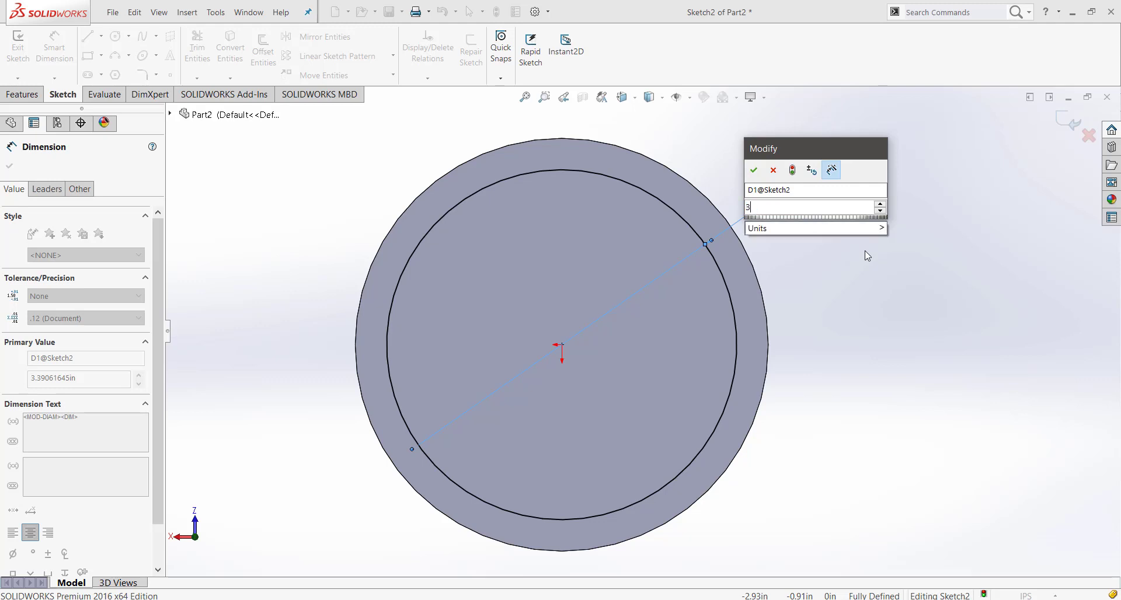
pyautogui.write('.')
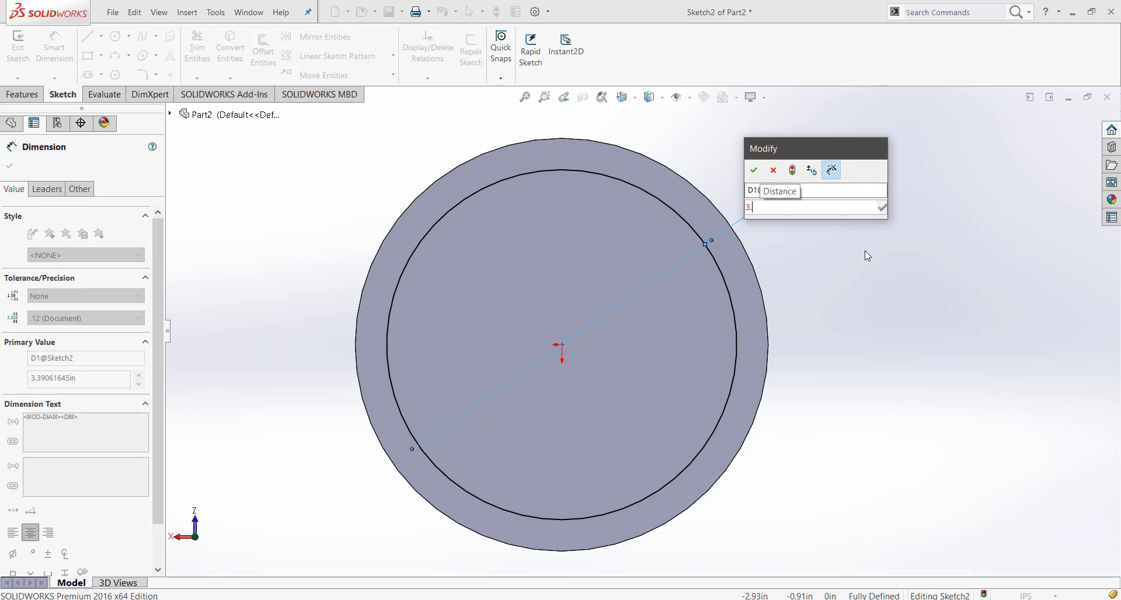
pyautogui.write('.5')
pyautogui.press('Return')
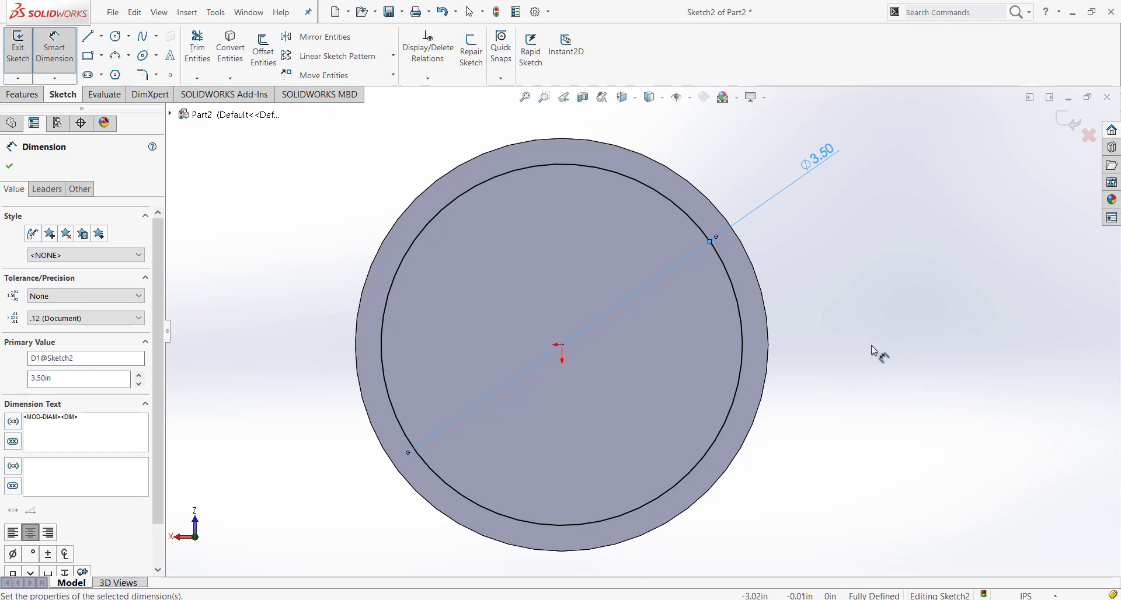
pyautogui.click(1069, 127)
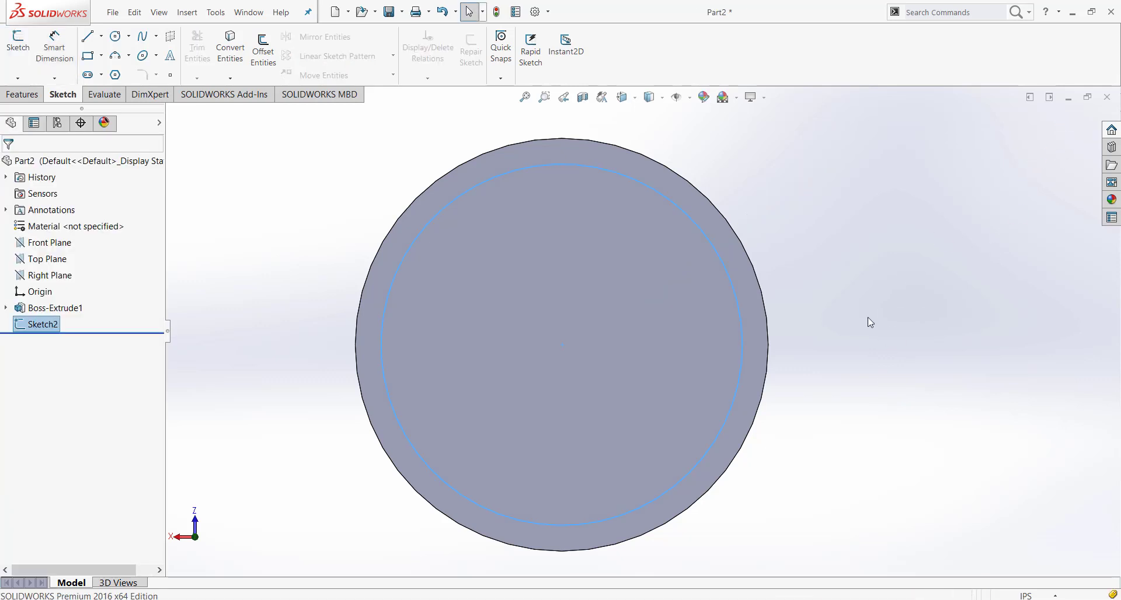
pyautogui.click(769, 279)
pyautogui.scroll(3, 868, 313)
pyautogui.scroll(-4, 693, 276)
pyautogui.scroll(4, 688, 332)
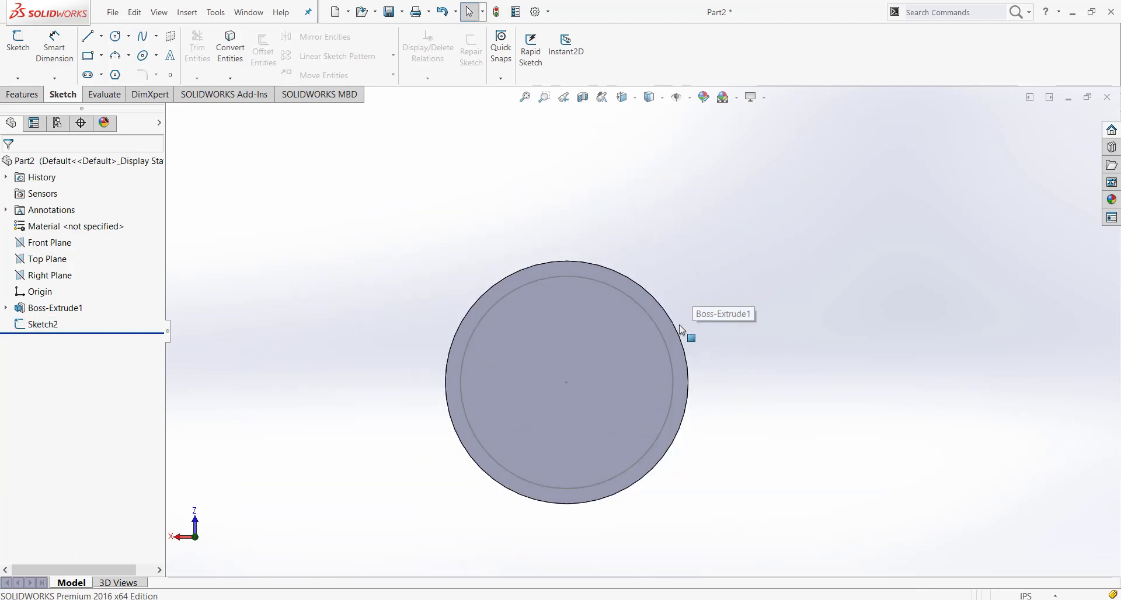
pyautogui.scroll(-2, 607, 380)
pyautogui.scroll(-2, 562, 450)
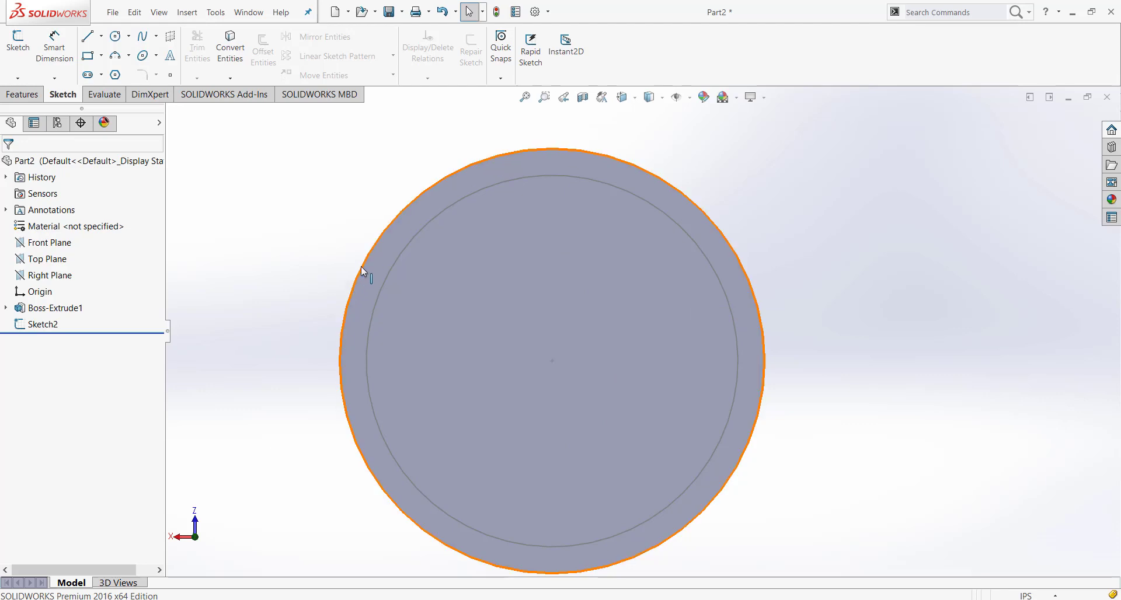
# Reopen the top-face circle sketch for editing and delete the circle's diameter dimension
pyautogui.rightClick(52, 332)
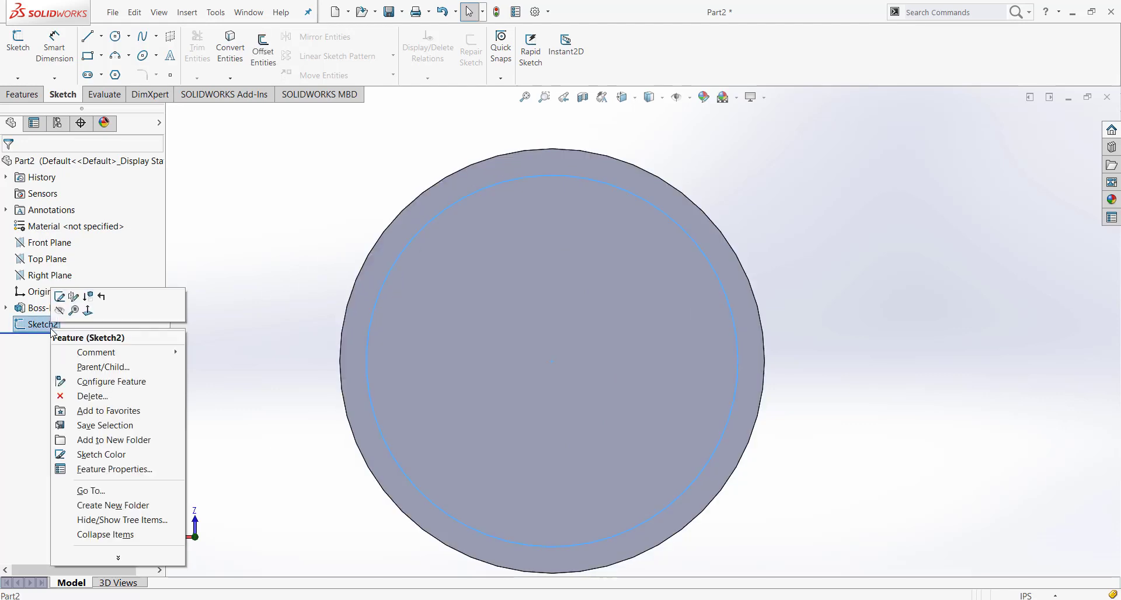
pyautogui.click(60, 297)
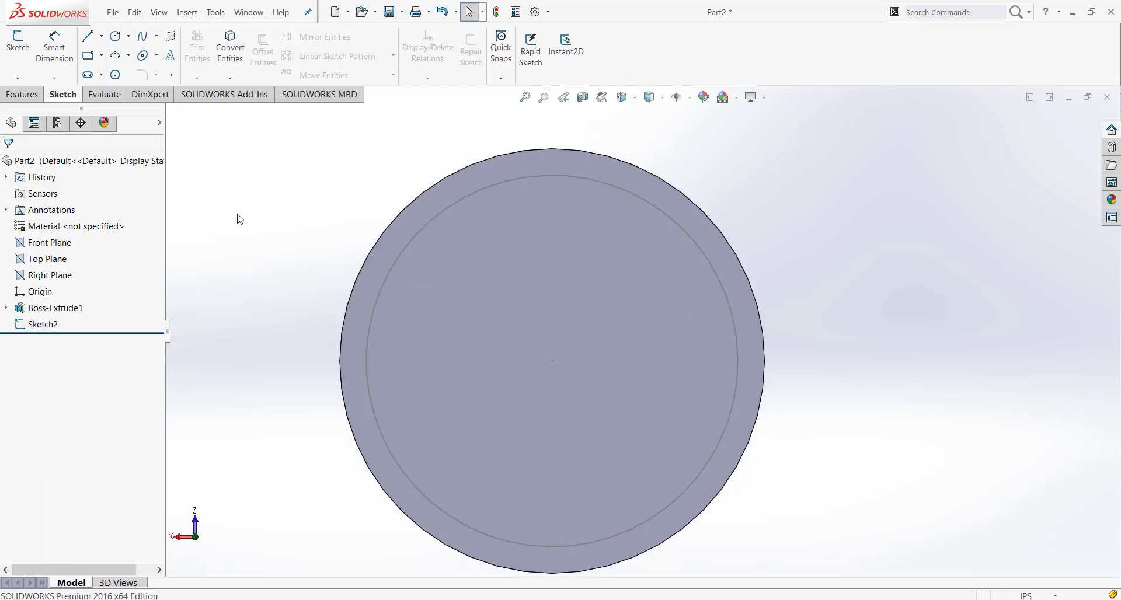
pyautogui.rightClick(39, 327)
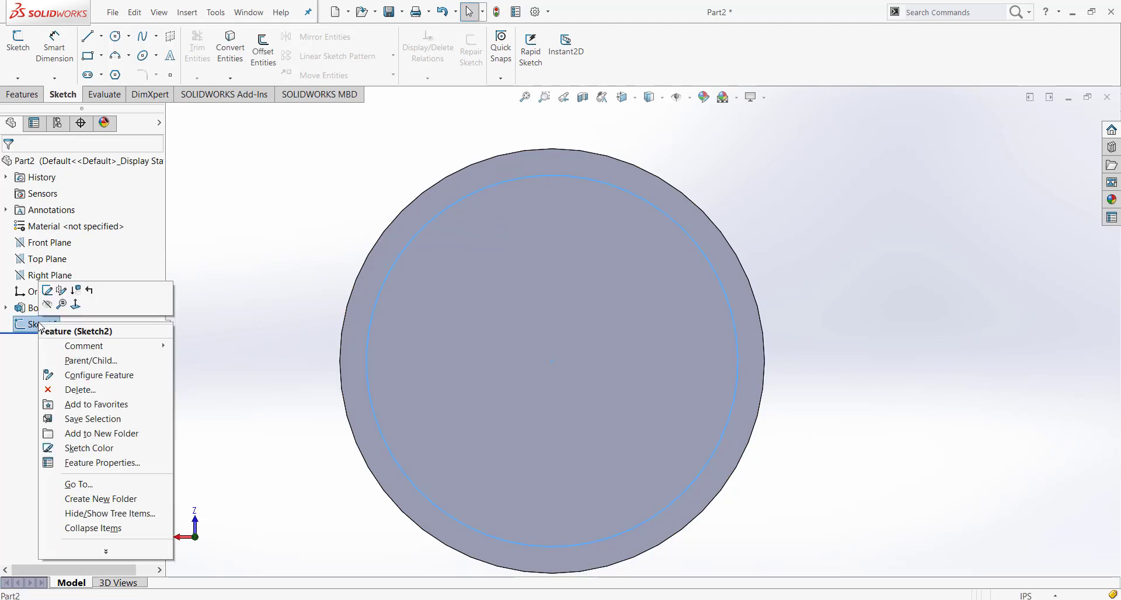
pyautogui.click(48, 291)
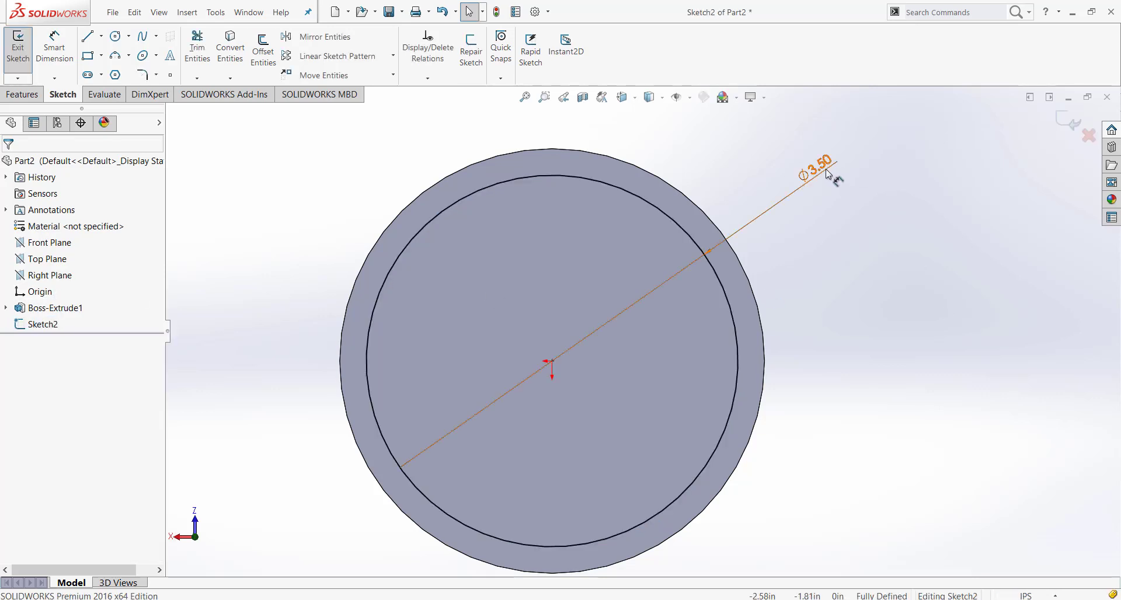
pyautogui.click(836, 178)
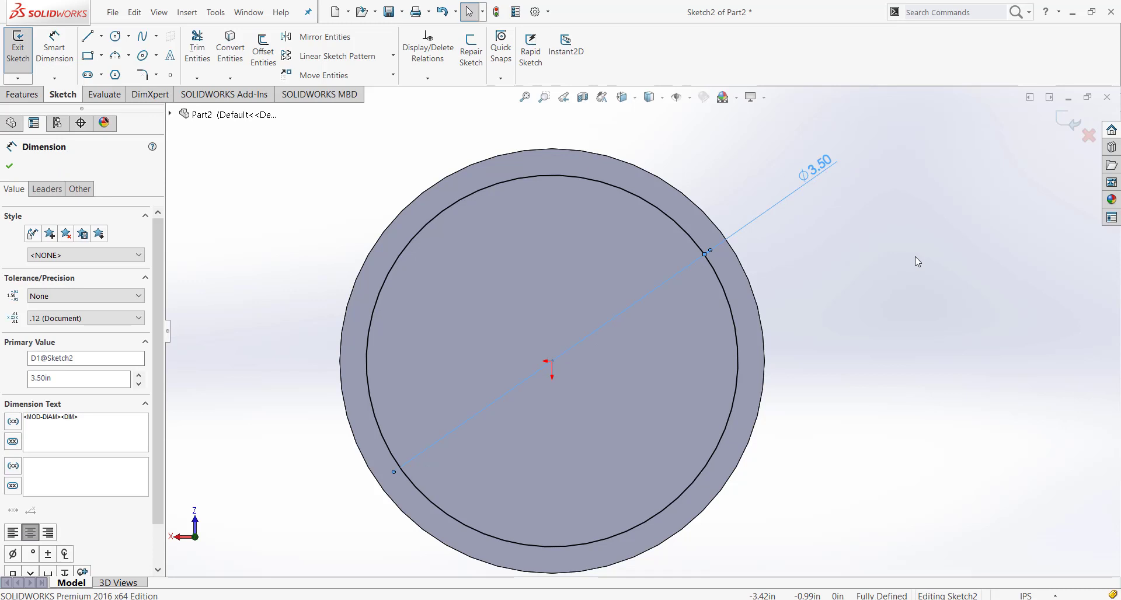
pyautogui.press('Delete')
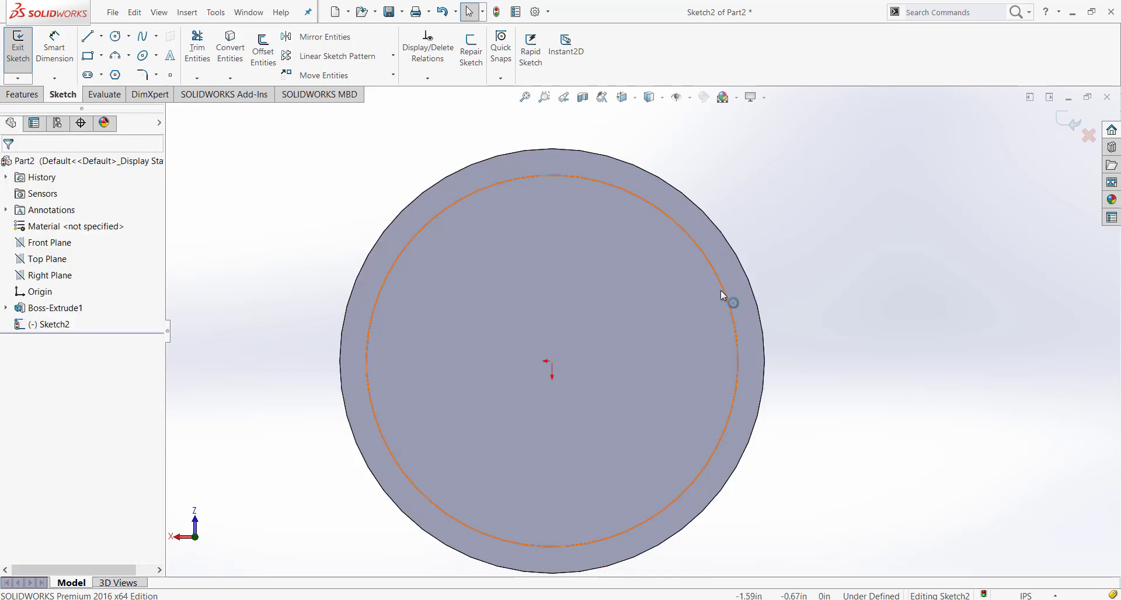
# Resize the undefined circle freehand to a radius of about 1.63 in
pyautogui.moveTo(723, 296)
pyautogui.mouseDown()
pyautogui.moveTo(646, 317)
pyautogui.moveTo(669, 325)
pyautogui.moveTo(724, 296)
pyautogui.moveTo(698, 304)
pyautogui.mouseUp()
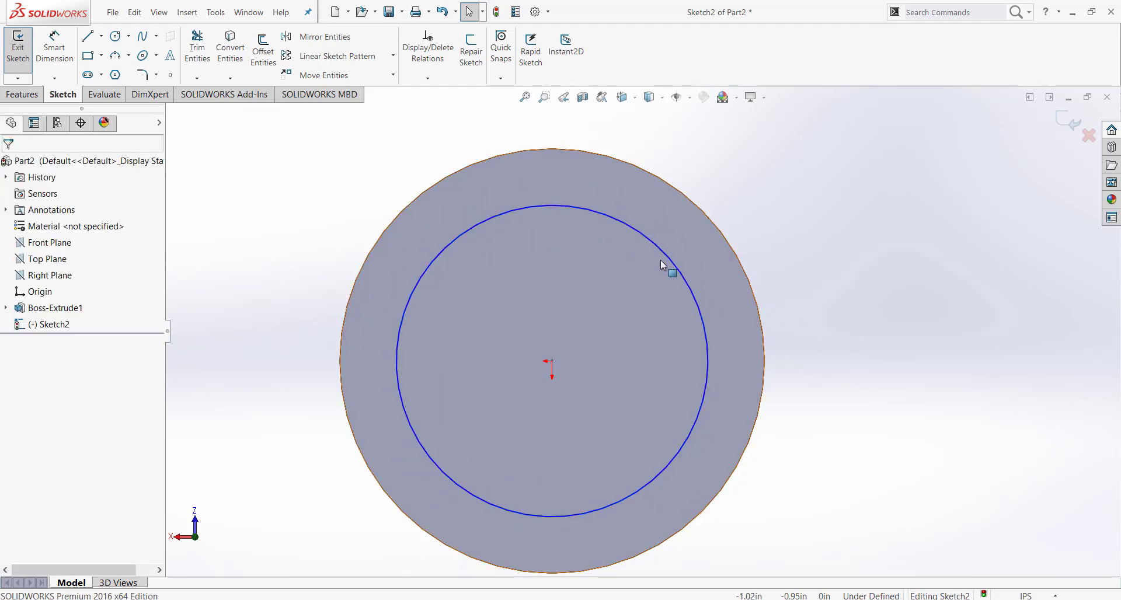
pyautogui.moveTo(671, 265); pyautogui.dragTo(674, 237)
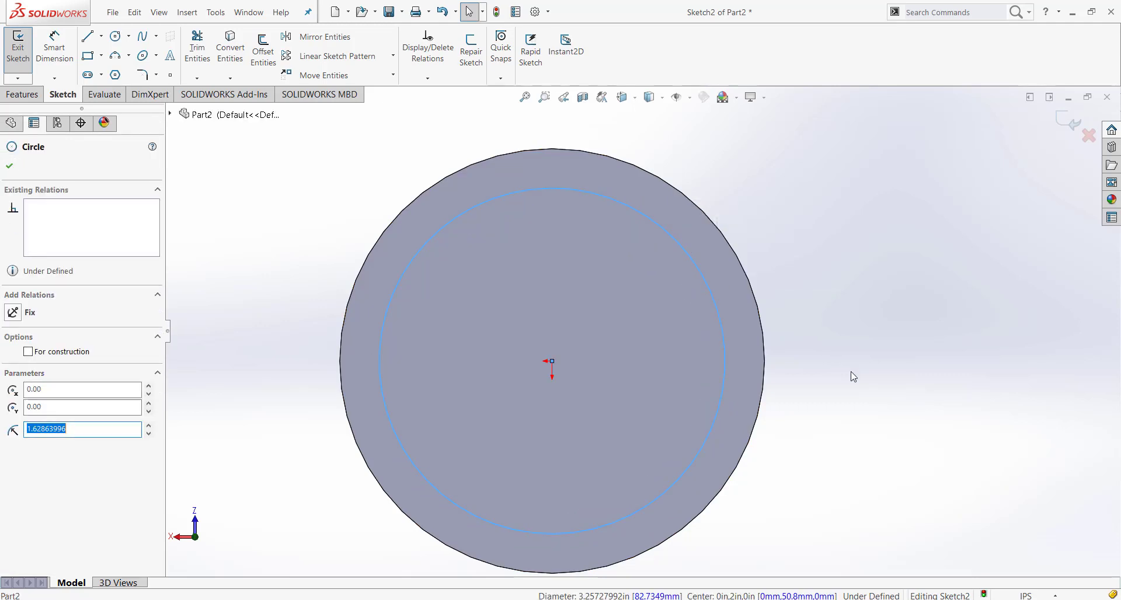
pyautogui.click(854, 377)
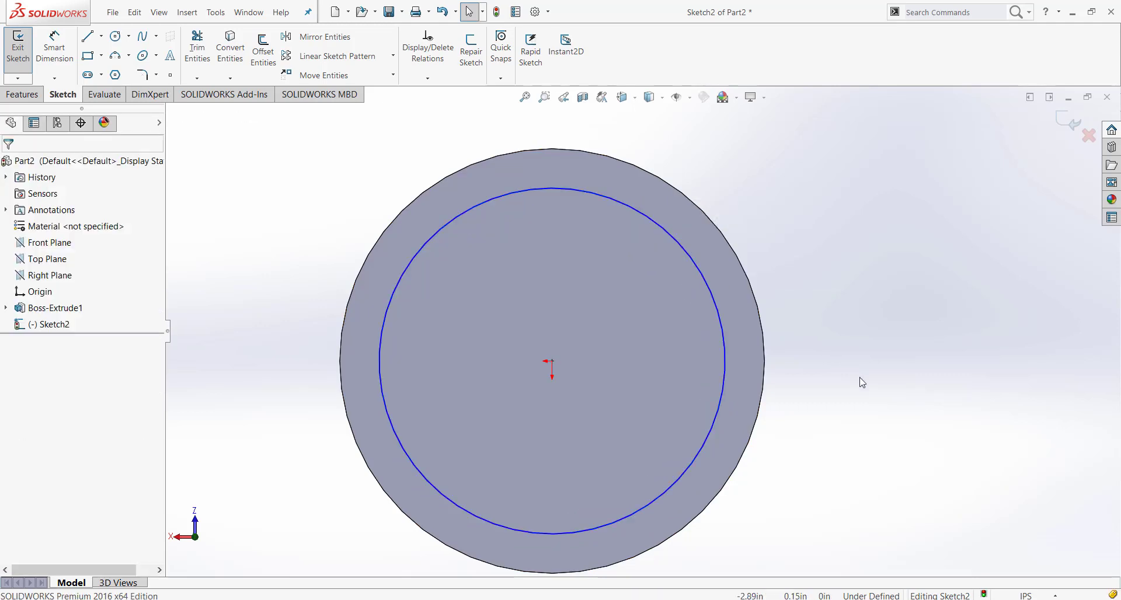
# Dimension the radial gap between the sketched circle and the cylinder's outer edge as 0.25 in, with the value placed outside the cylinder
pyautogui.click(54, 48)
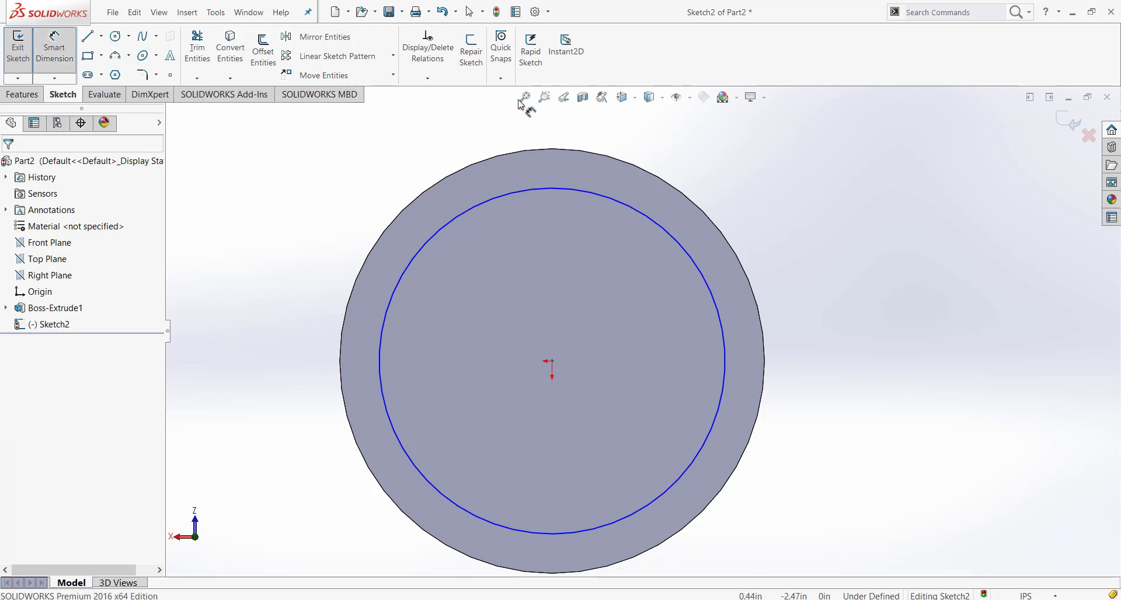
pyautogui.click(710, 222)
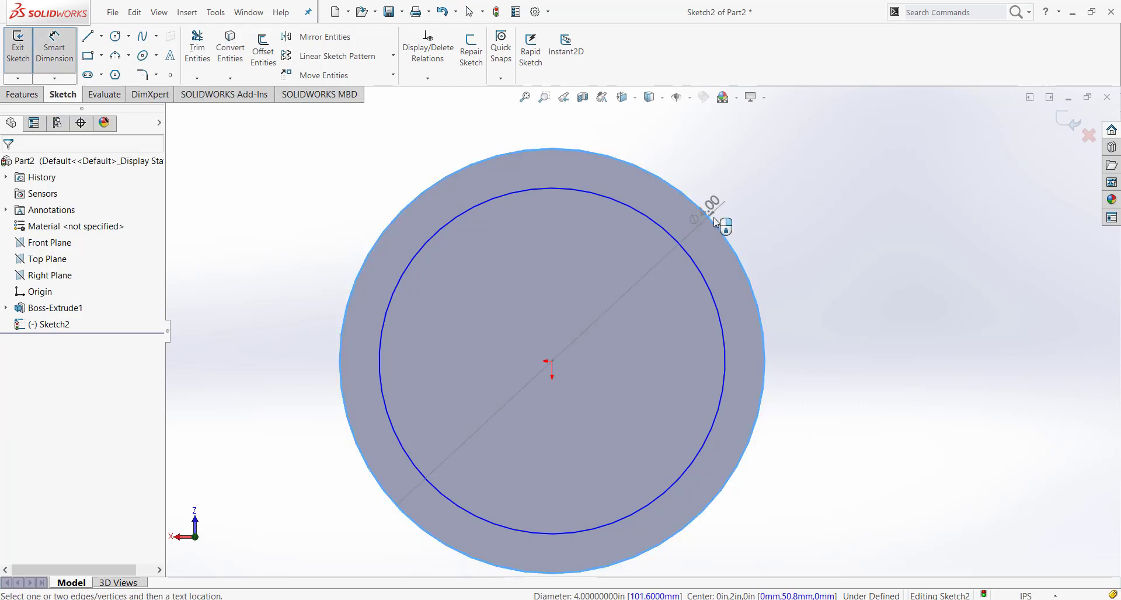
pyautogui.click(694, 260)
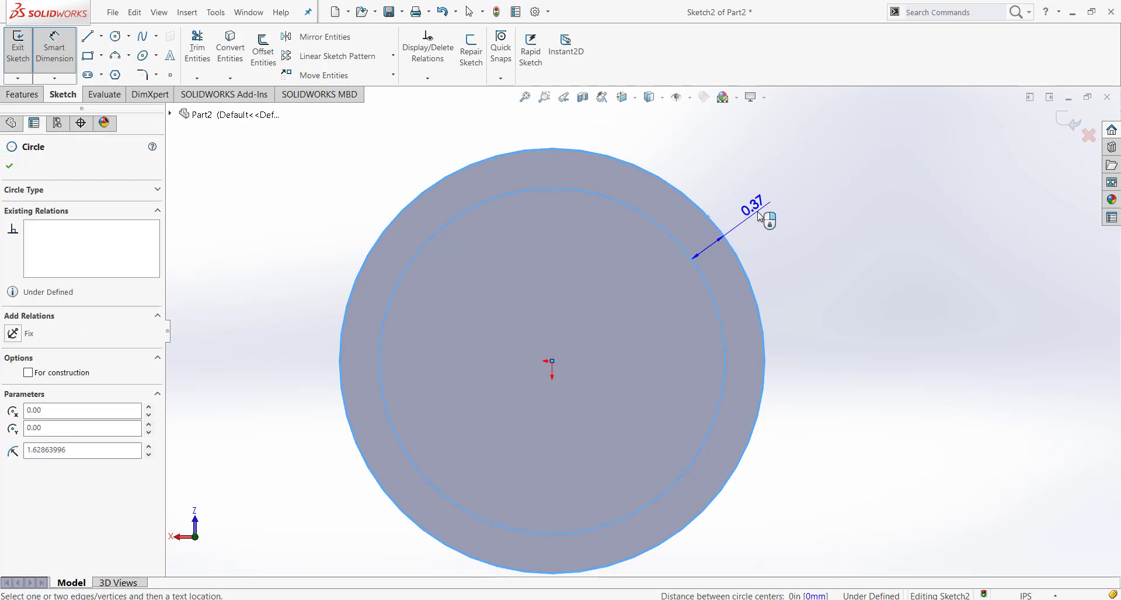
pyautogui.click(759, 216)
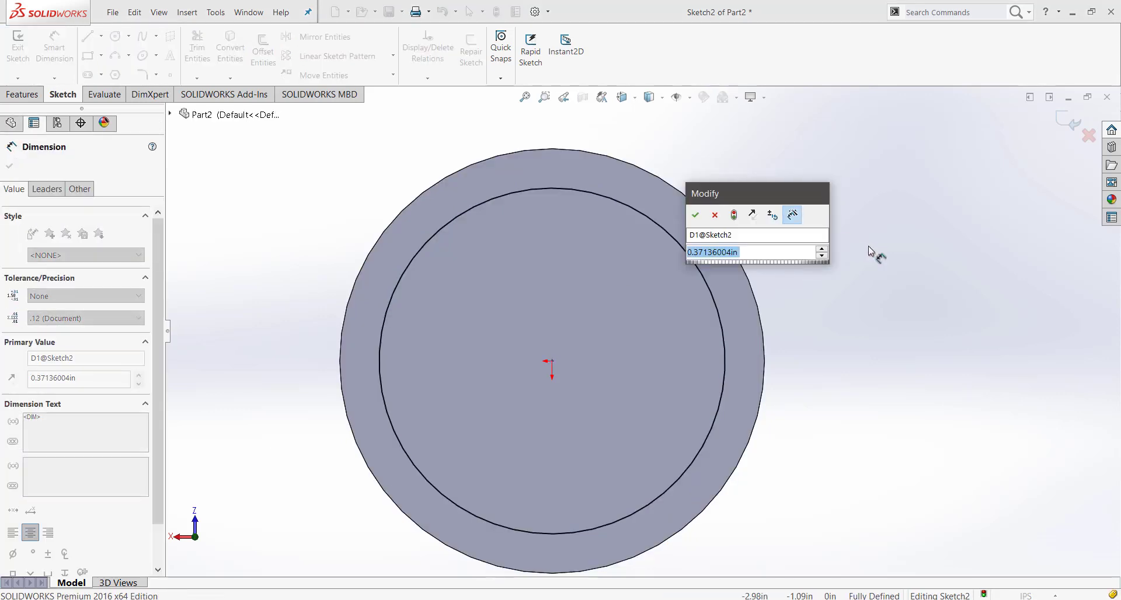
pyautogui.write('.25')
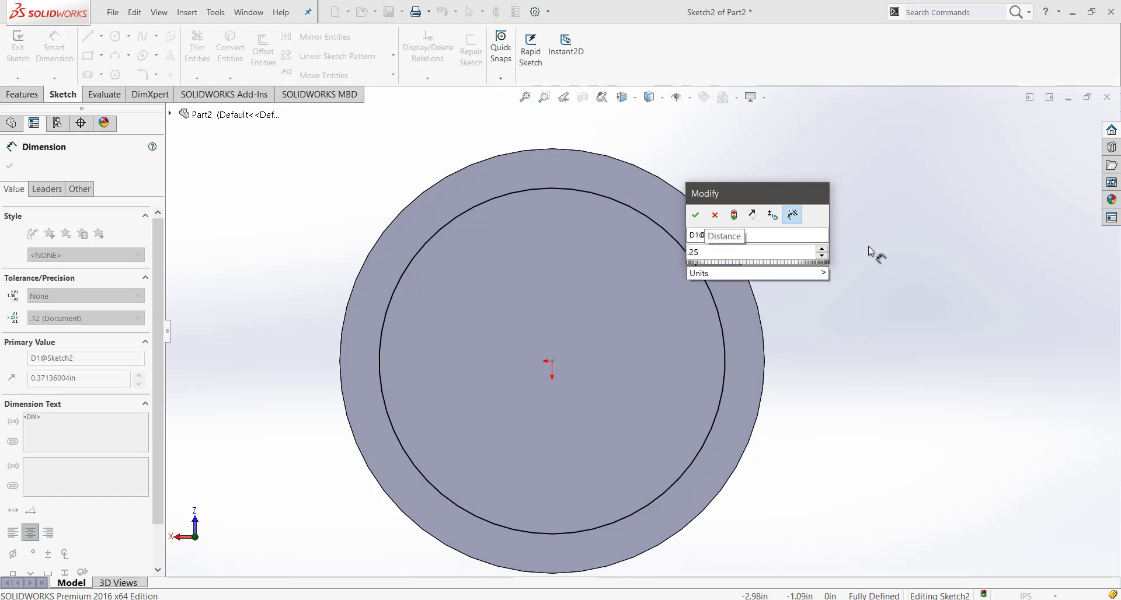
pyautogui.press('Return')
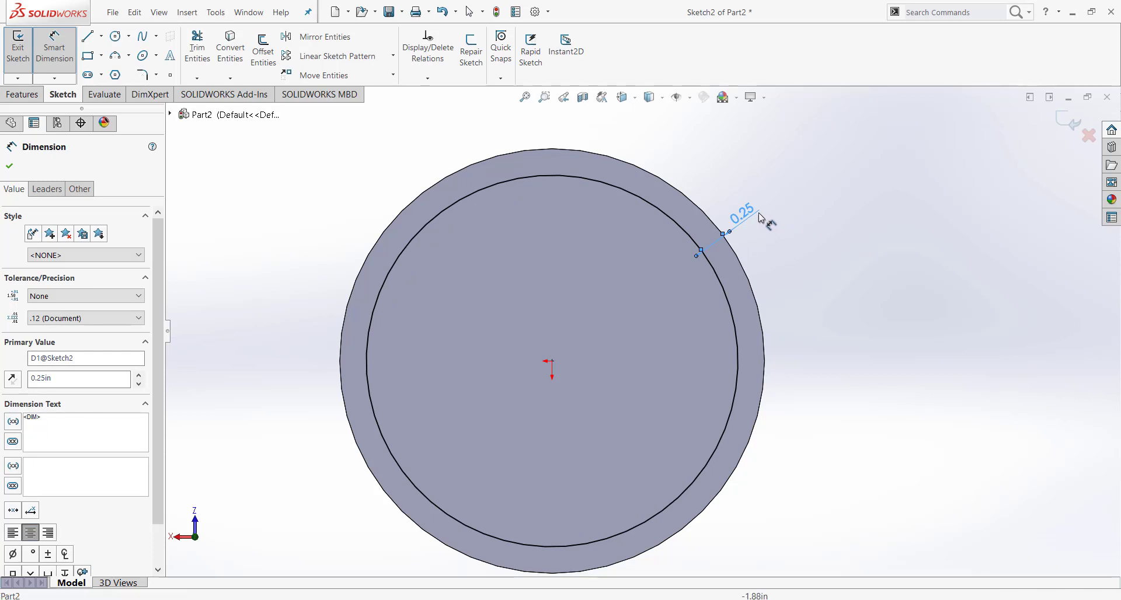
pyautogui.moveTo(766, 221); pyautogui.dragTo(791, 220)
pyautogui.click(818, 252)
pyautogui.scroll(3, 821, 252)
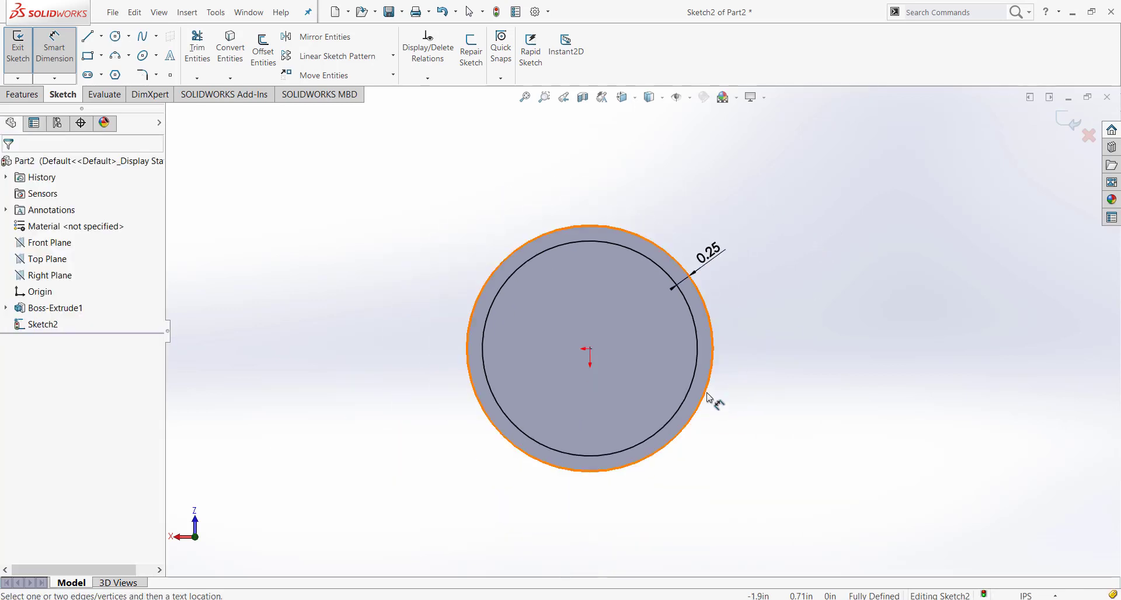
pyautogui.scroll(-3, 619, 456)
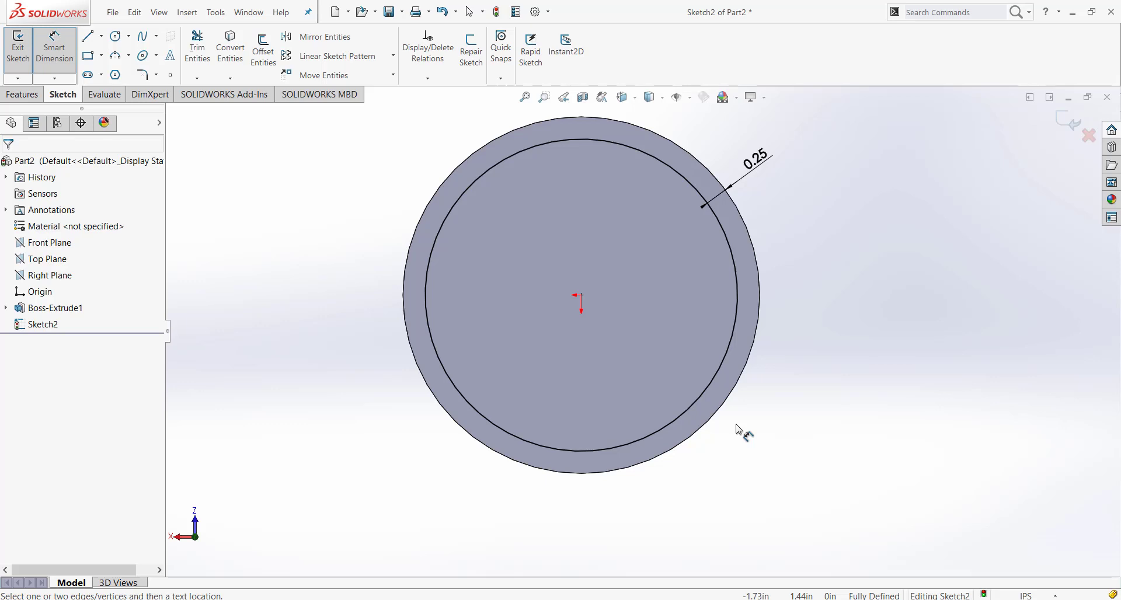
pyautogui.scroll(-1, 701, 213)
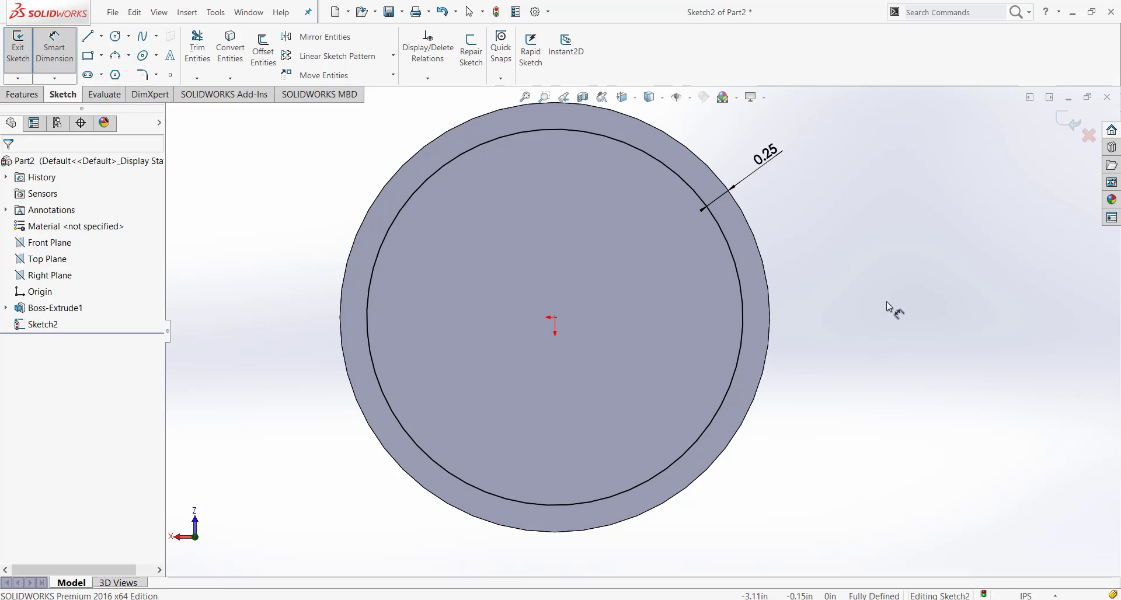
# Add a driven diameter dimension to the sketched circle, with its value placed inside the circle
pyautogui.click(424, 191)
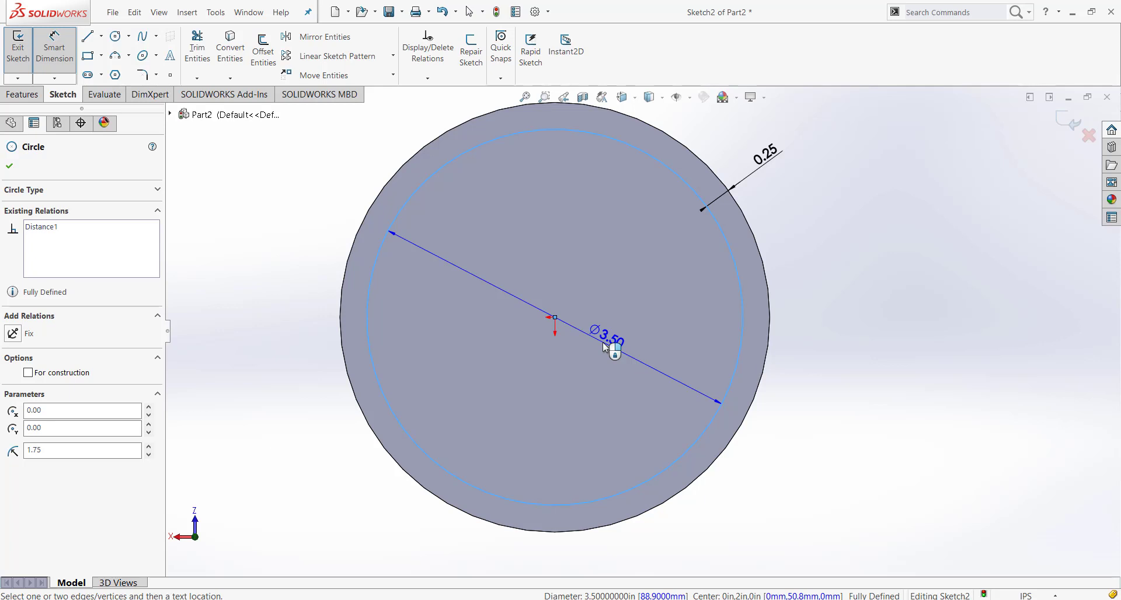
pyautogui.click(602, 342)
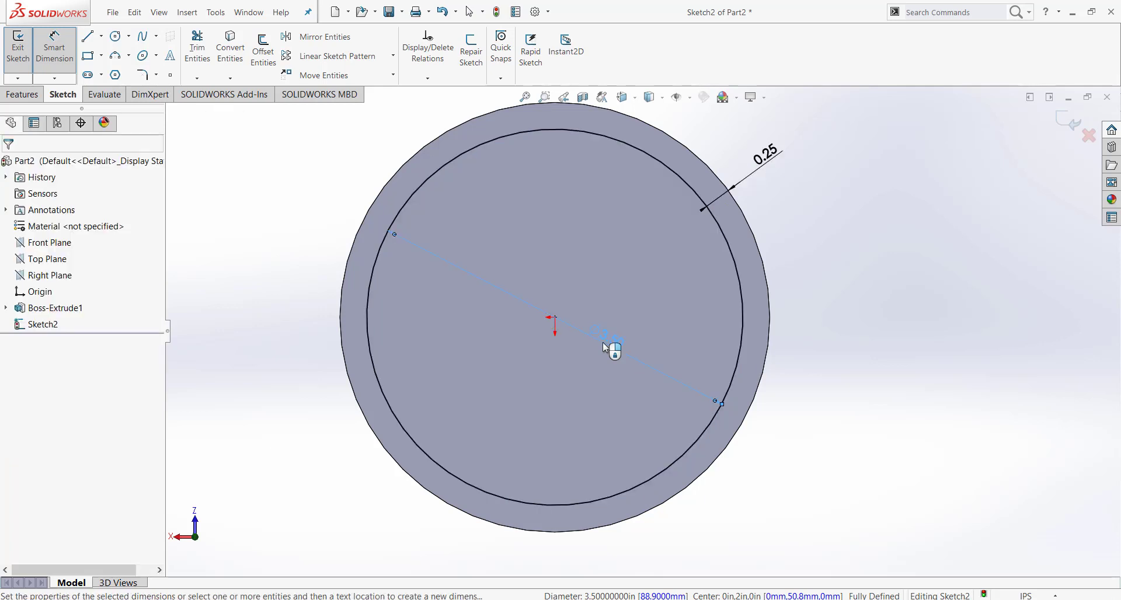
pyautogui.click(974, 376)
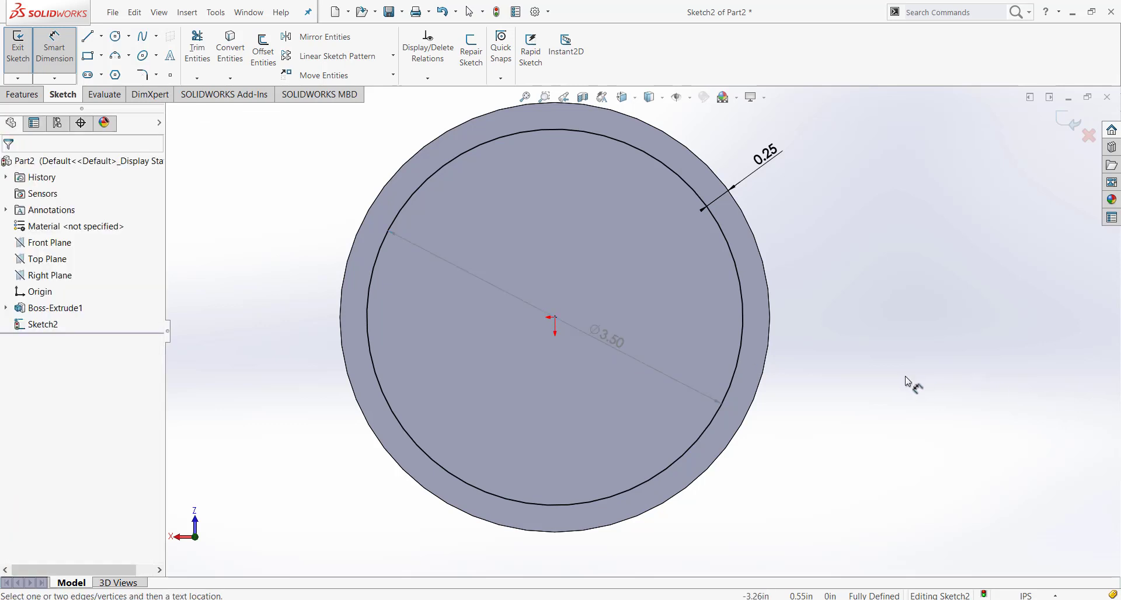
pyautogui.press('Escape')
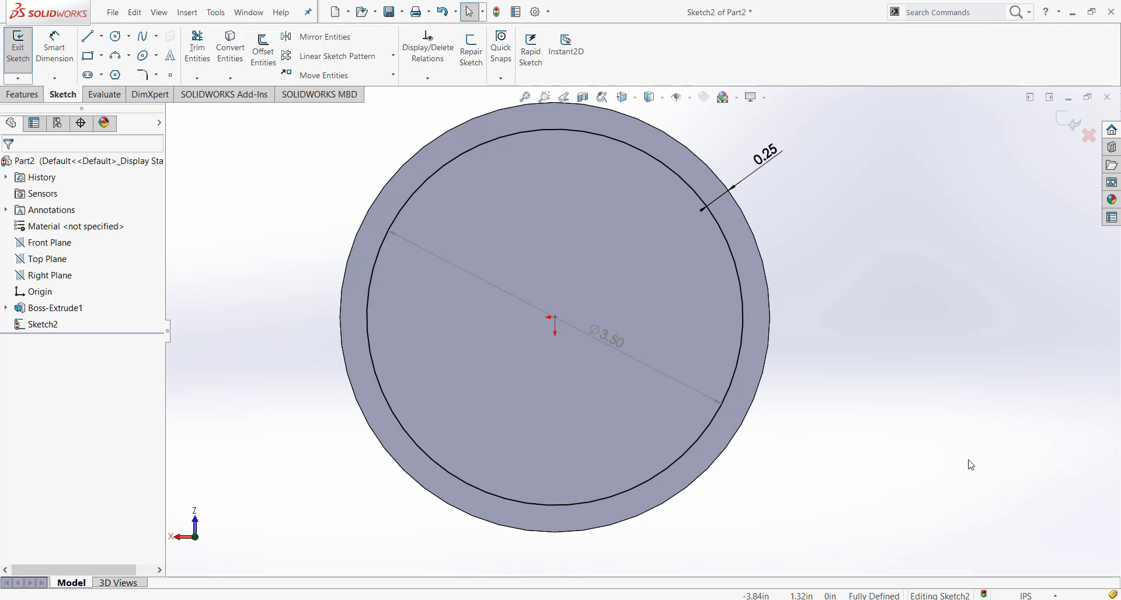
# Exit the top-face circle sketch, keeping its changes
pyautogui.click(1063, 124)
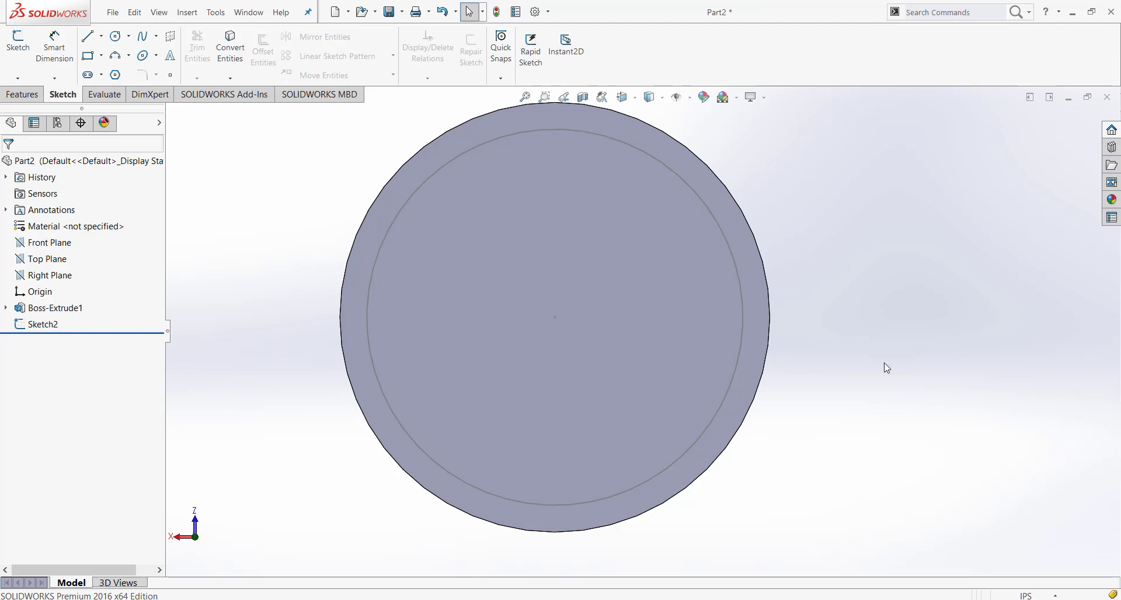
pyautogui.moveTo(847, 388); pyautogui.dragTo(850, 279, button='middle')
pyautogui.scroll(4, 851, 279)
pyautogui.scroll(-1, 629, 317)
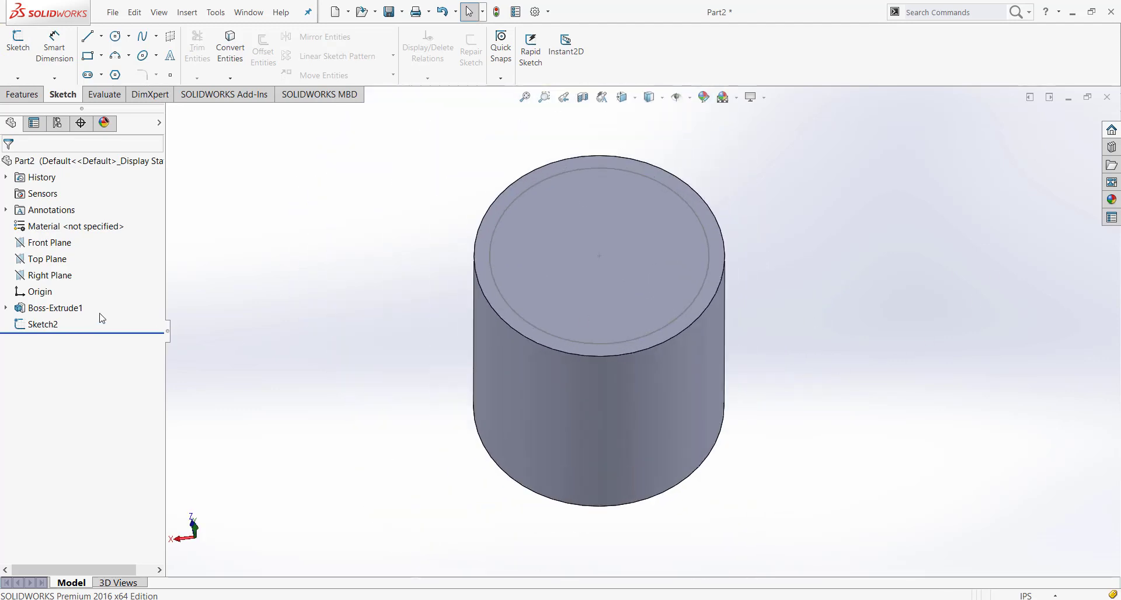
# Cut-extrude the top-face circle sketch into the cylinder with a blind depth of 3.5 in
pyautogui.click(42, 324)
pyautogui.moveTo(807, 414); pyautogui.dragTo(778, 373, button='middle')
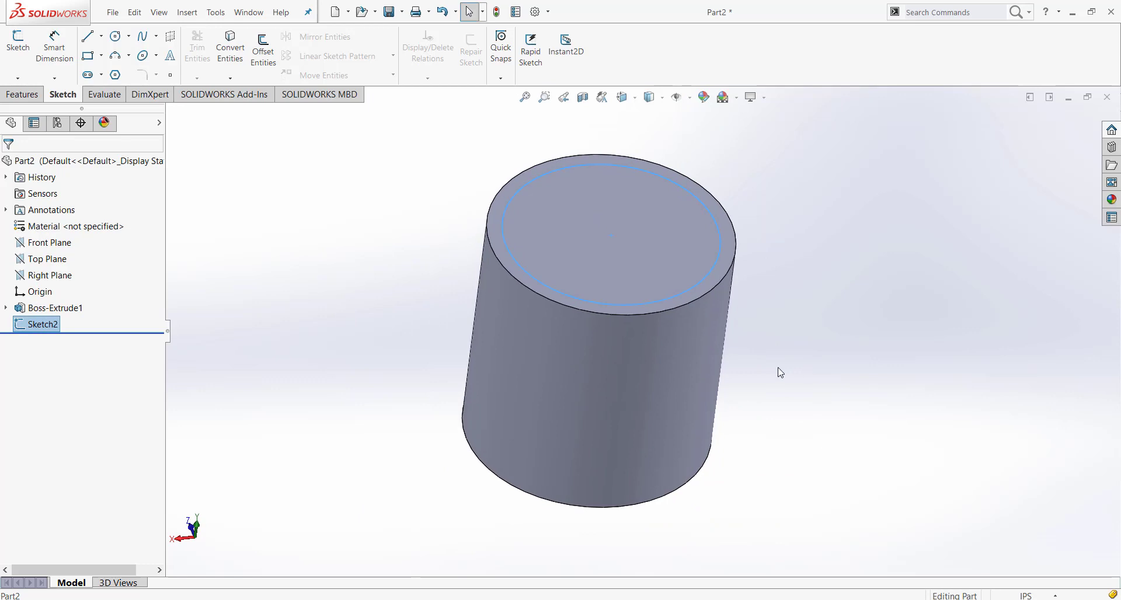
pyautogui.click(27, 96)
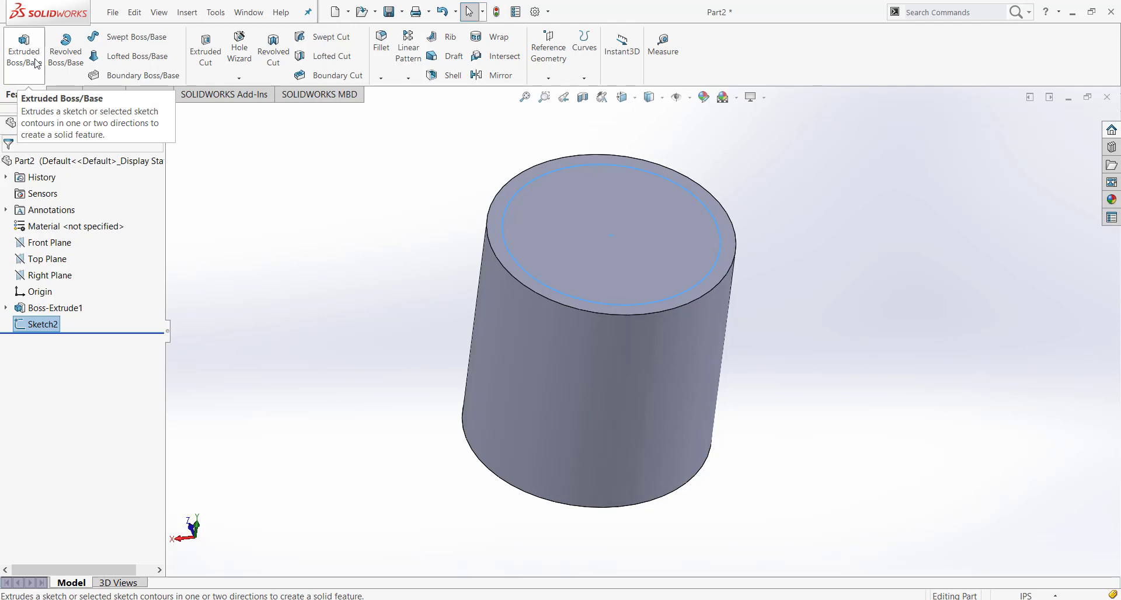
pyautogui.click(204, 52)
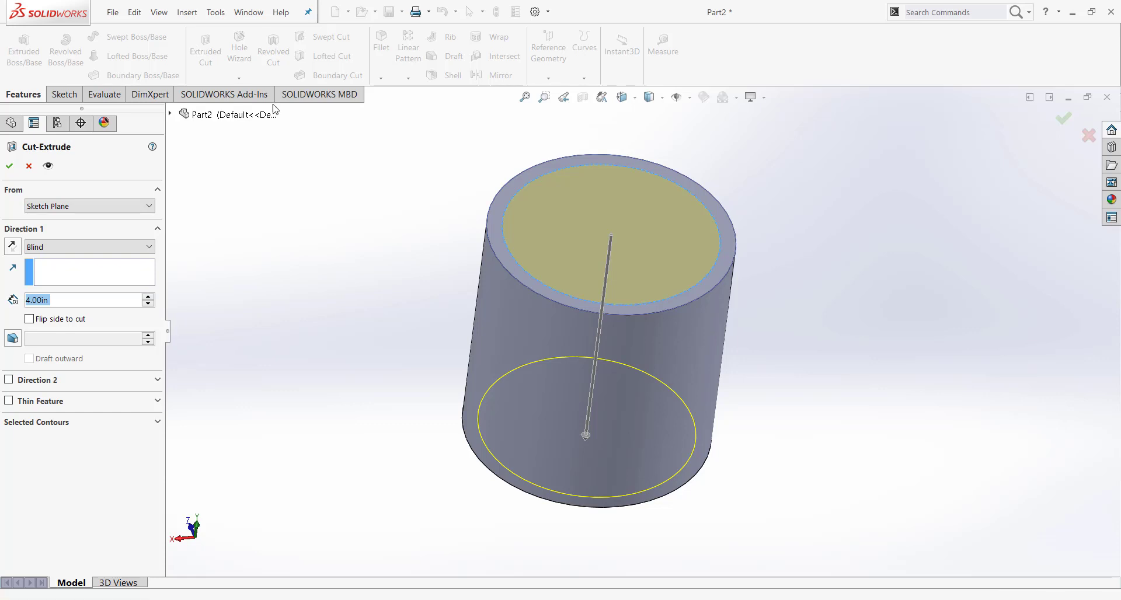
pyautogui.moveTo(827, 431); pyautogui.dragTo(803, 403, button='middle')
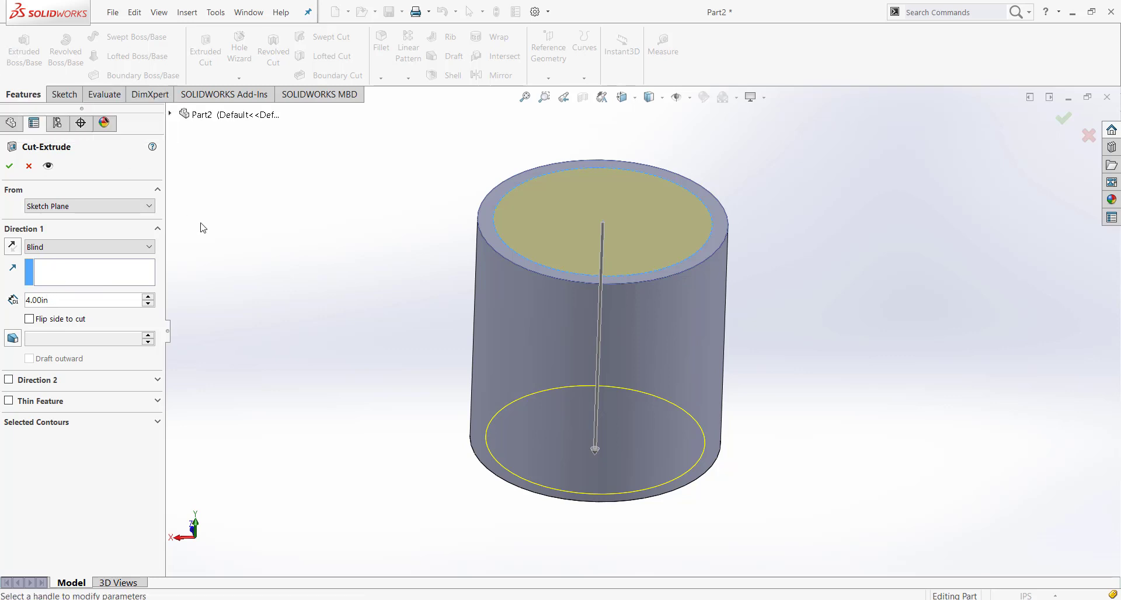
pyautogui.moveTo(356, 380)
pyautogui.mouseDown(button='middle')
pyautogui.moveTo(366, 268)
pyautogui.moveTo(370, 386)
pyautogui.mouseUp(button='middle')
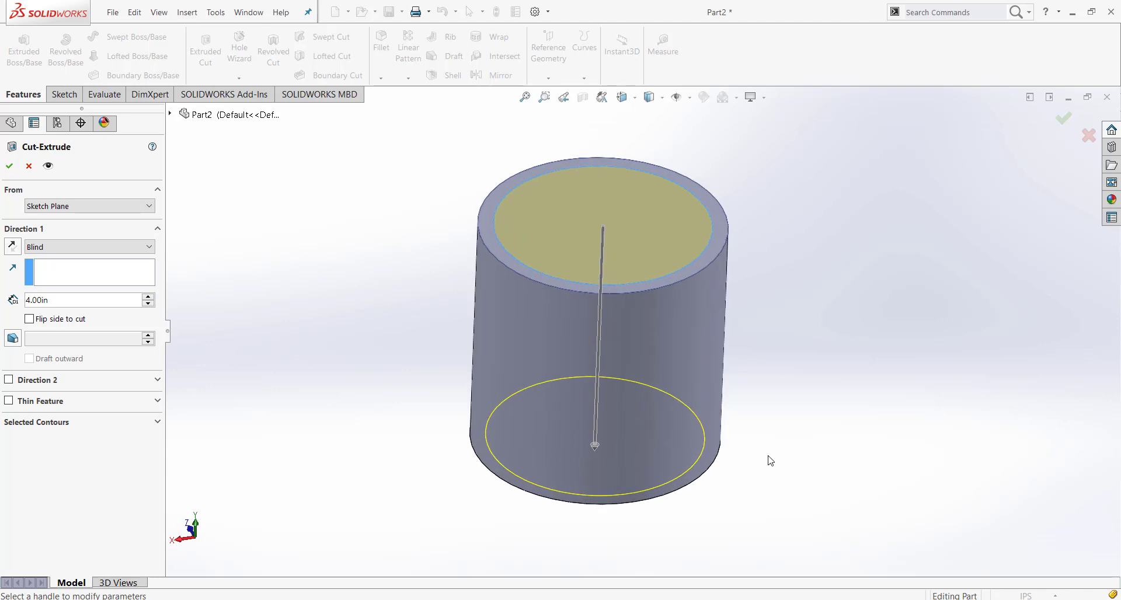
pyautogui.scroll(-2, 785, 418)
pyautogui.moveTo(750, 402); pyautogui.dragTo(479, 444, button='middle')
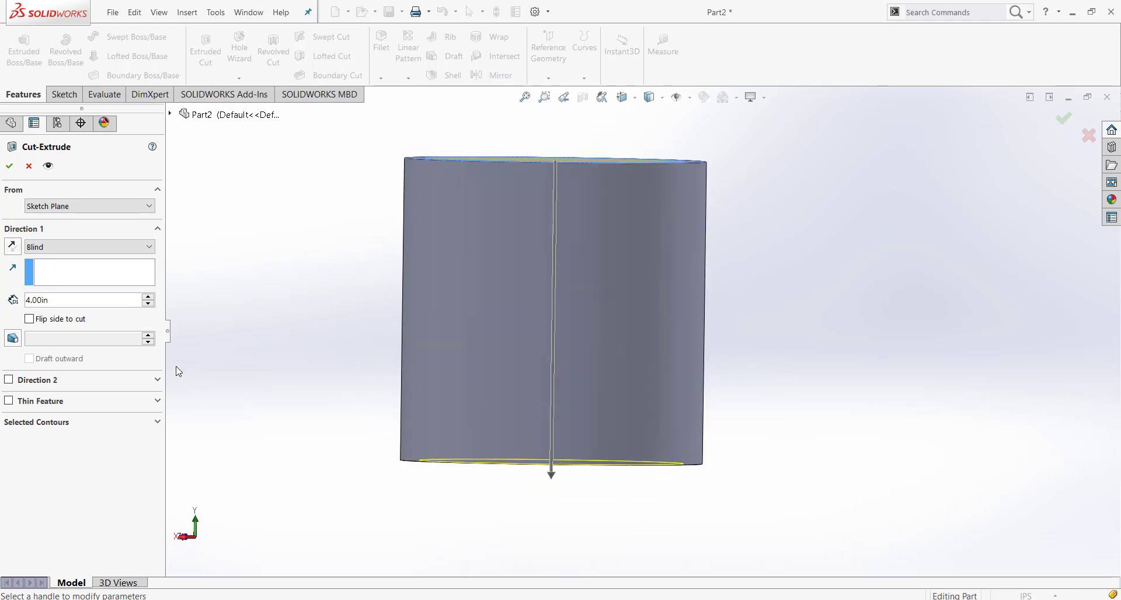
pyautogui.click(65, 300)
pyautogui.write('3.5')
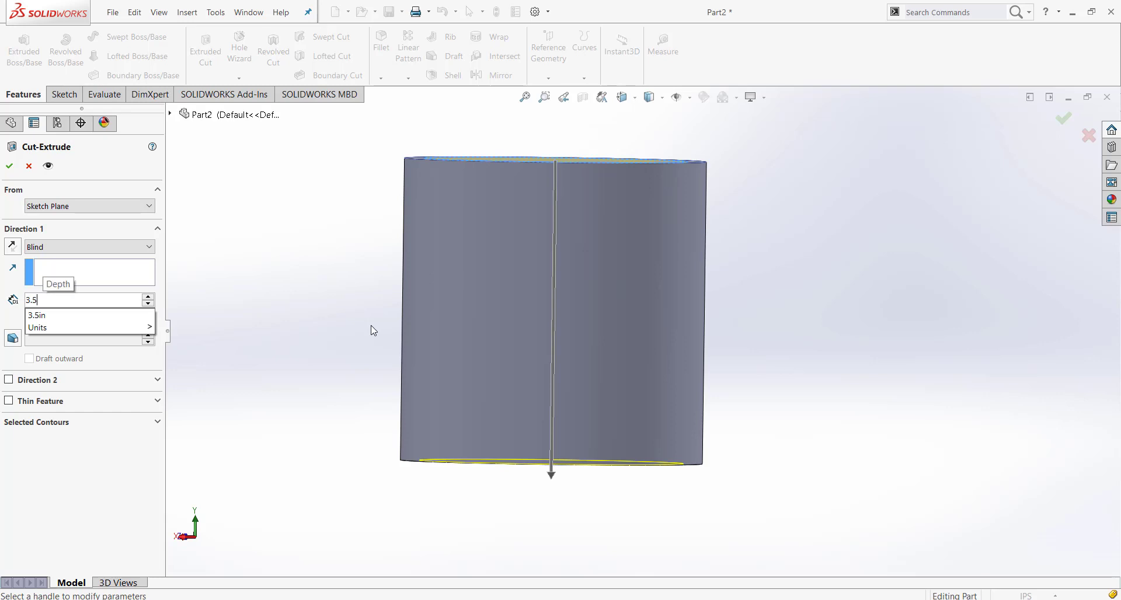
pyautogui.press('Return')
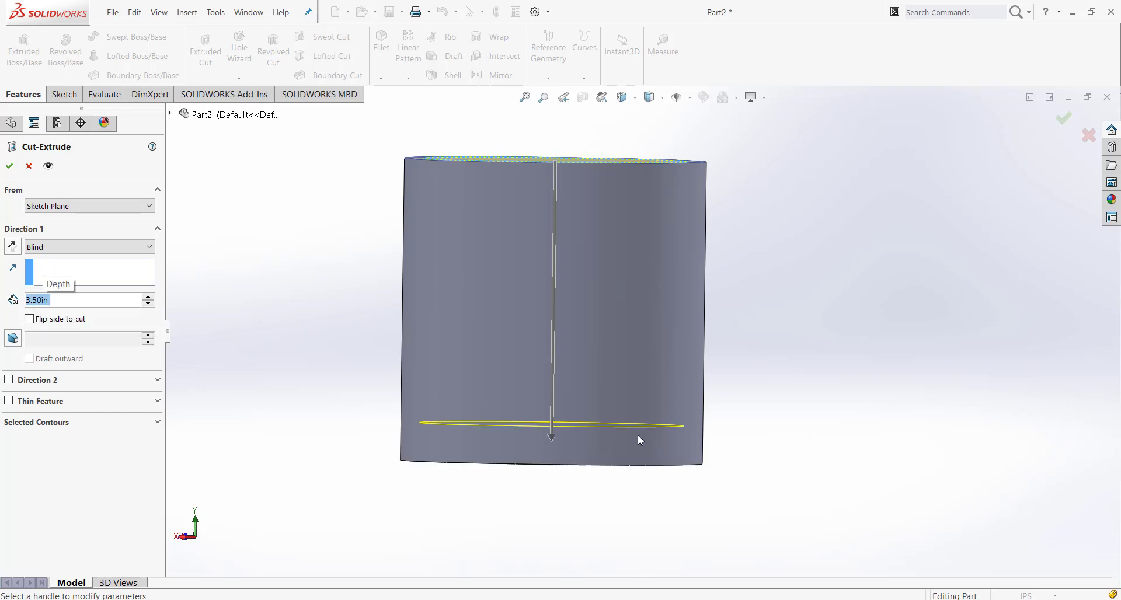
pyautogui.moveTo(637, 436)
pyautogui.mouseDown(button='middle')
pyautogui.moveTo(646, 450)
pyautogui.moveTo(578, 463)
pyautogui.moveTo(586, 487)
pyautogui.moveTo(573, 466)
pyautogui.mouseUp(button='middle')
pyautogui.moveTo(679, 442); pyautogui.dragTo(684, 495, button='middle')
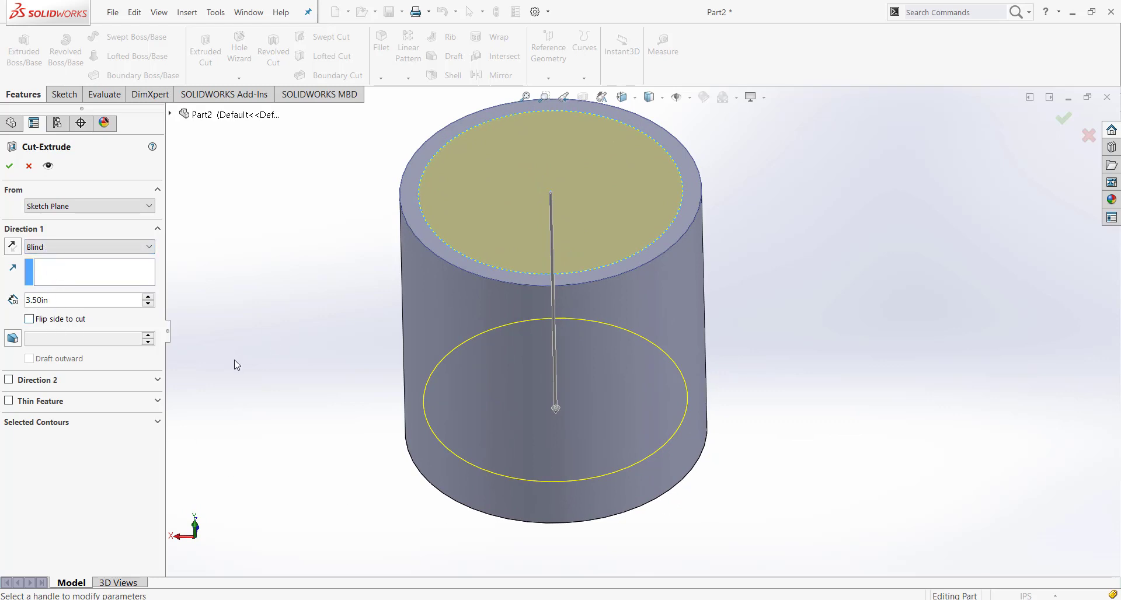
pyautogui.moveTo(236, 365); pyautogui.dragTo(241, 333, button='middle')
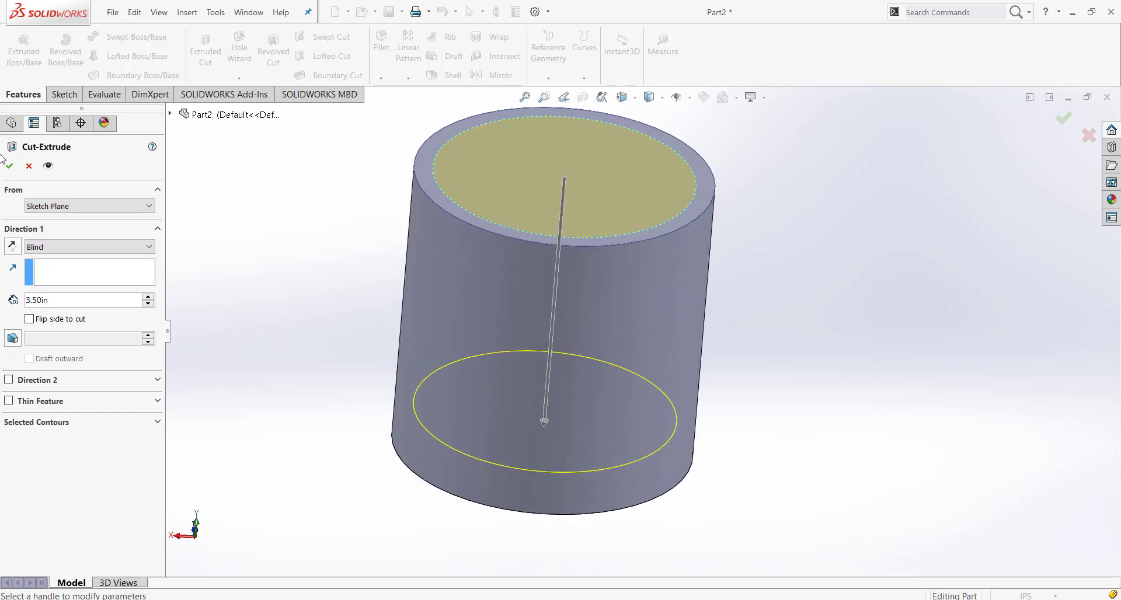
pyautogui.click(10, 165)
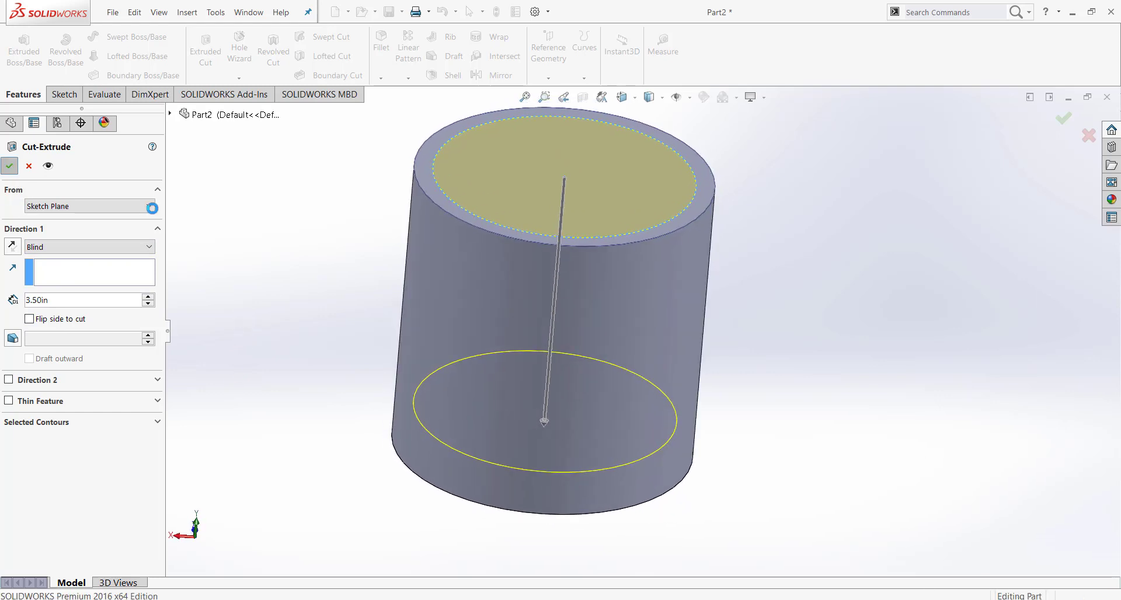
# Examine the hollowed cylinder's rim, outer wall and inner floor from several angles
pyautogui.moveTo(757, 329); pyautogui.dragTo(751, 371, button='middle')
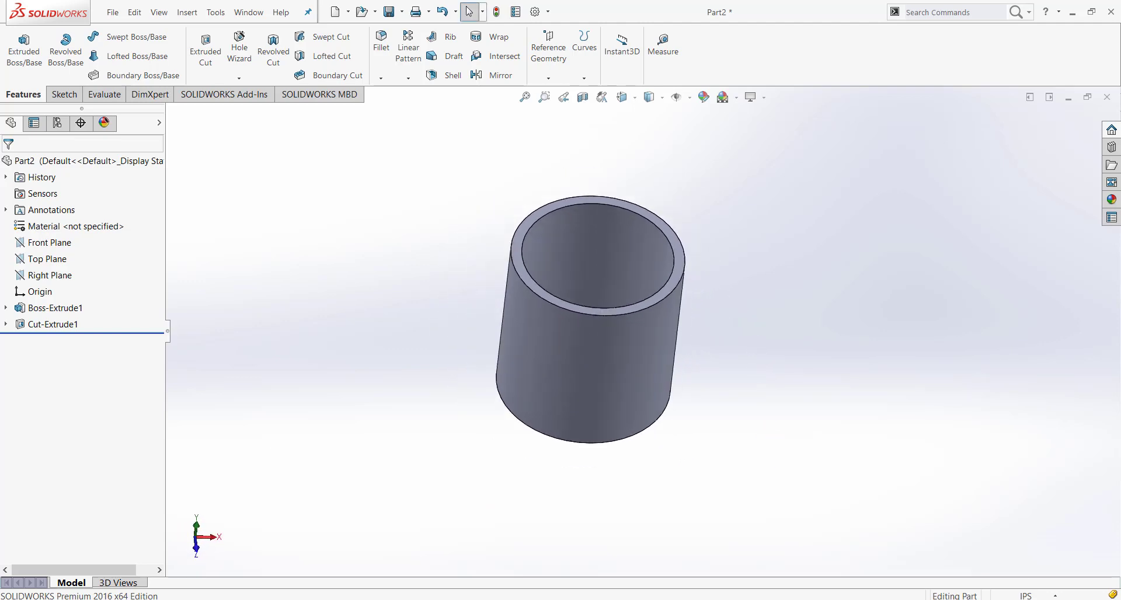
pyautogui.moveTo(853, 490); pyautogui.dragTo(746, 479, button='middle')
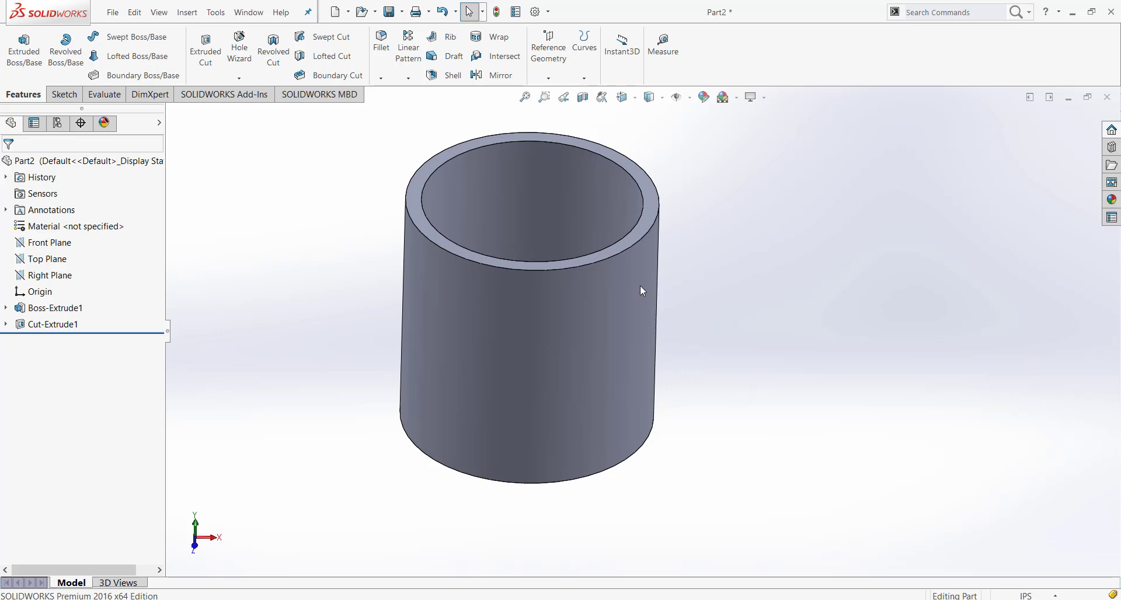
pyautogui.scroll(-3, 641, 250)
pyautogui.click(660, 235)
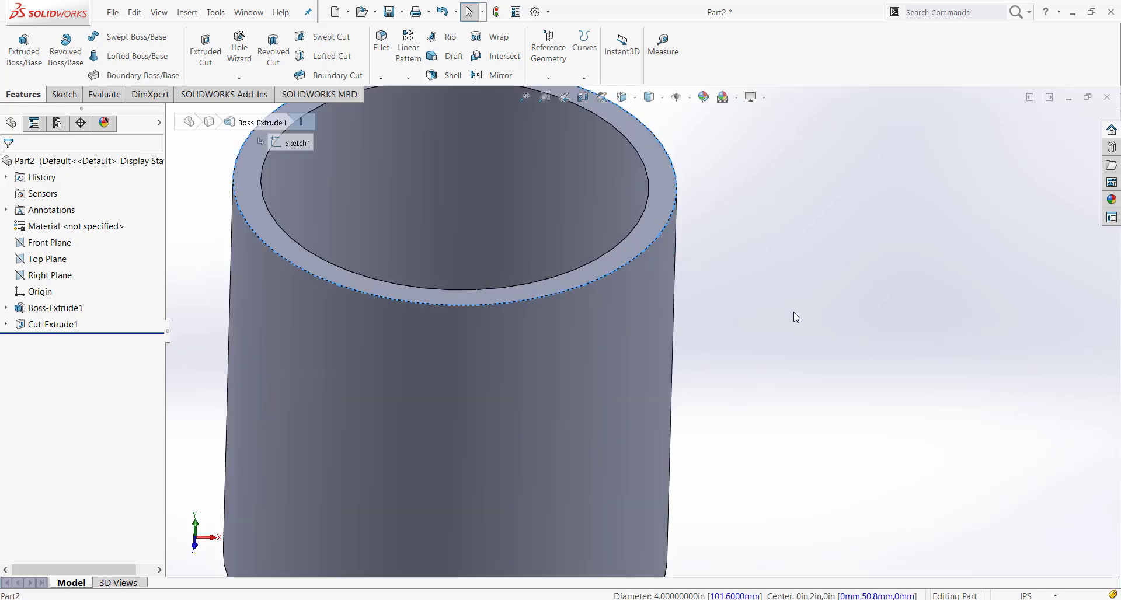
pyautogui.scroll(5, 796, 317)
pyautogui.scroll(-5, 615, 328)
pyautogui.moveTo(614, 328); pyautogui.dragTo(620, 242, button='middle')
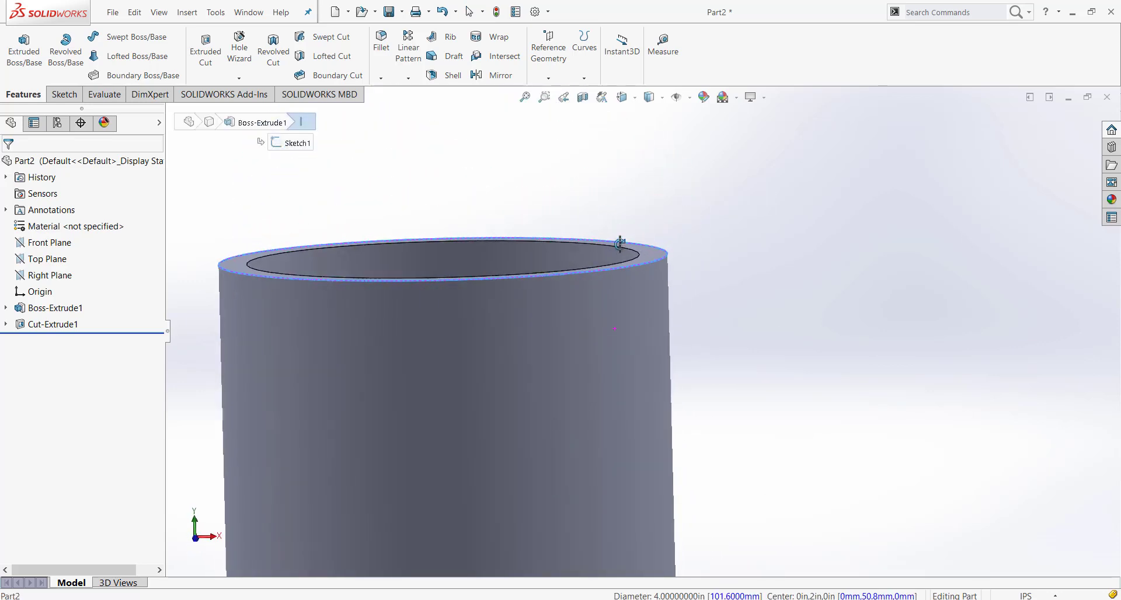
pyautogui.scroll(2, 777, 338)
pyautogui.click(783, 343)
pyautogui.scroll(2, 782, 339)
pyautogui.scroll(-3, 626, 325)
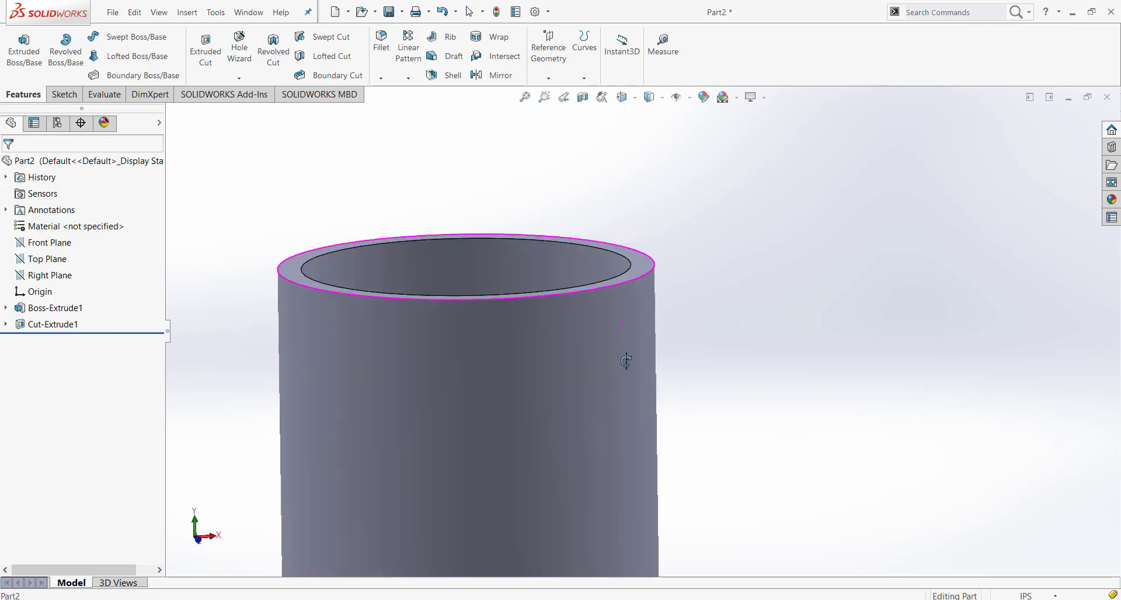
pyautogui.moveTo(626, 361); pyautogui.dragTo(640, 374, button='middle')
pyautogui.scroll(2, 638, 381)
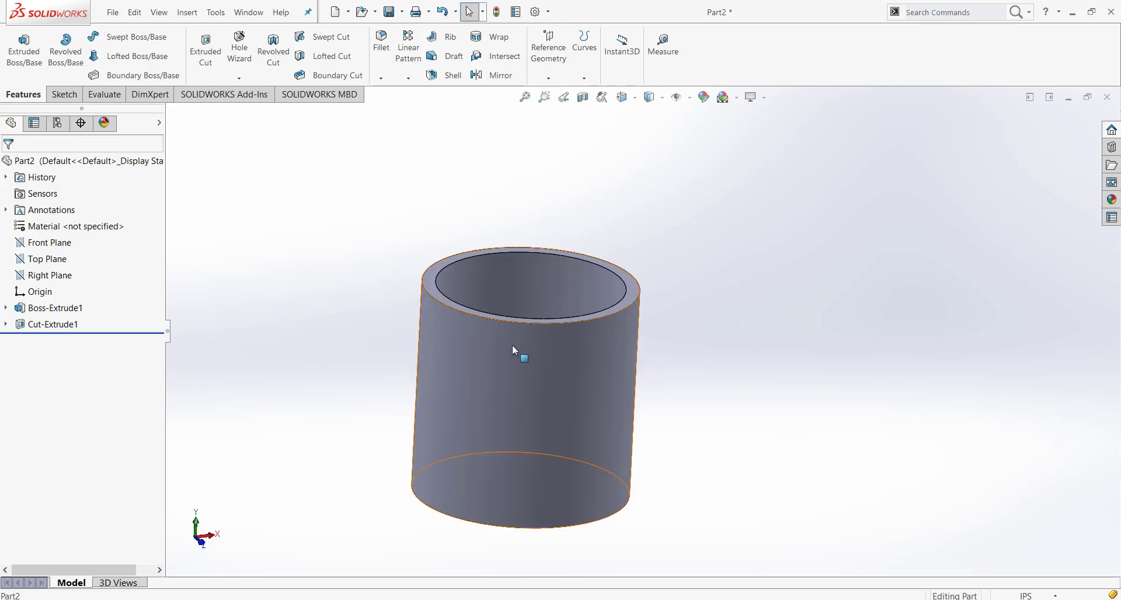
pyautogui.scroll(-5, 425, 298)
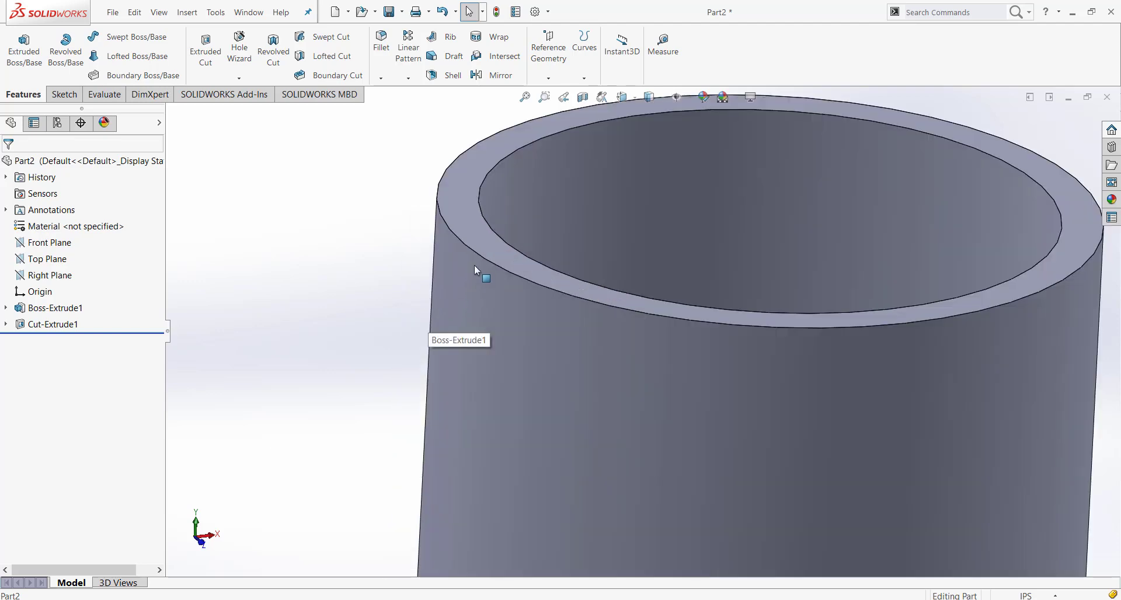
pyautogui.scroll(5, 646, 382)
pyautogui.scroll(-3, 704, 359)
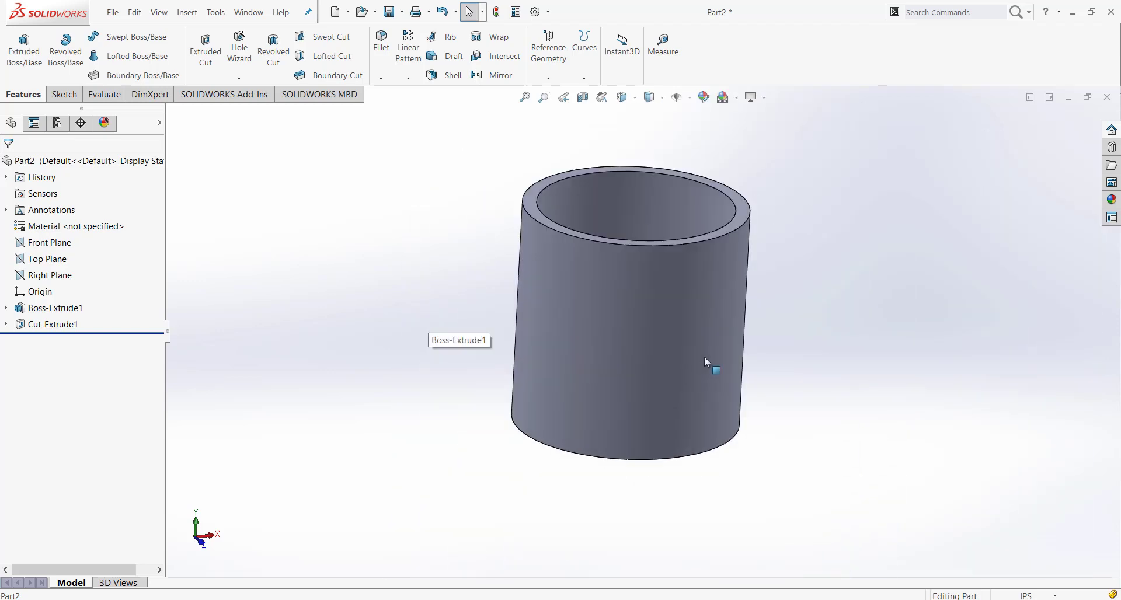
pyautogui.moveTo(706, 362); pyautogui.dragTo(742, 280, button='middle')
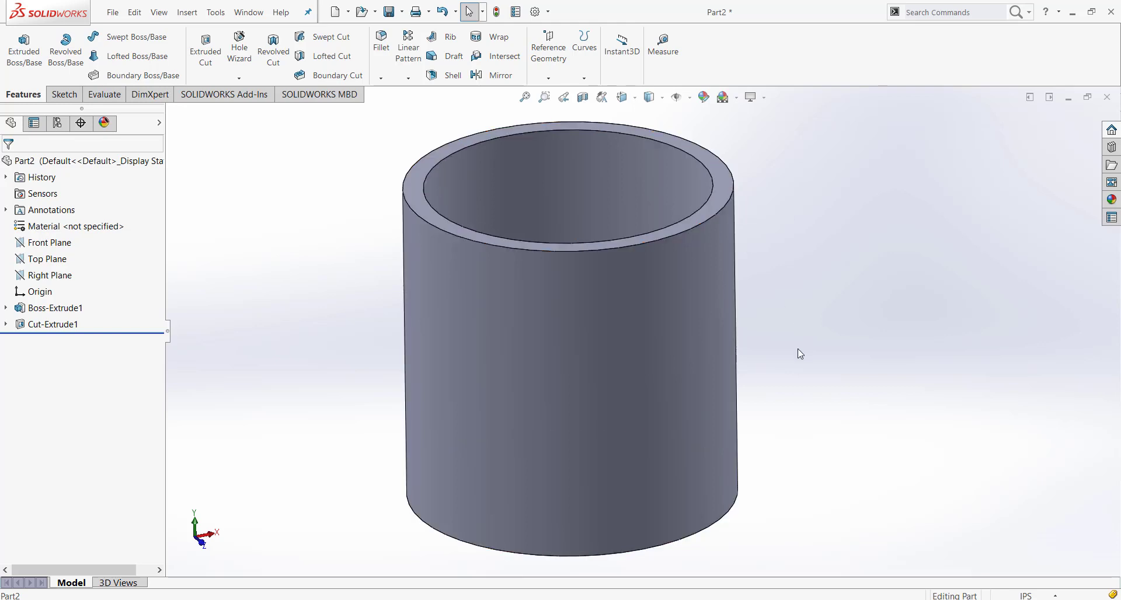
pyautogui.moveTo(799, 353); pyautogui.dragTo(800, 485, button='middle')
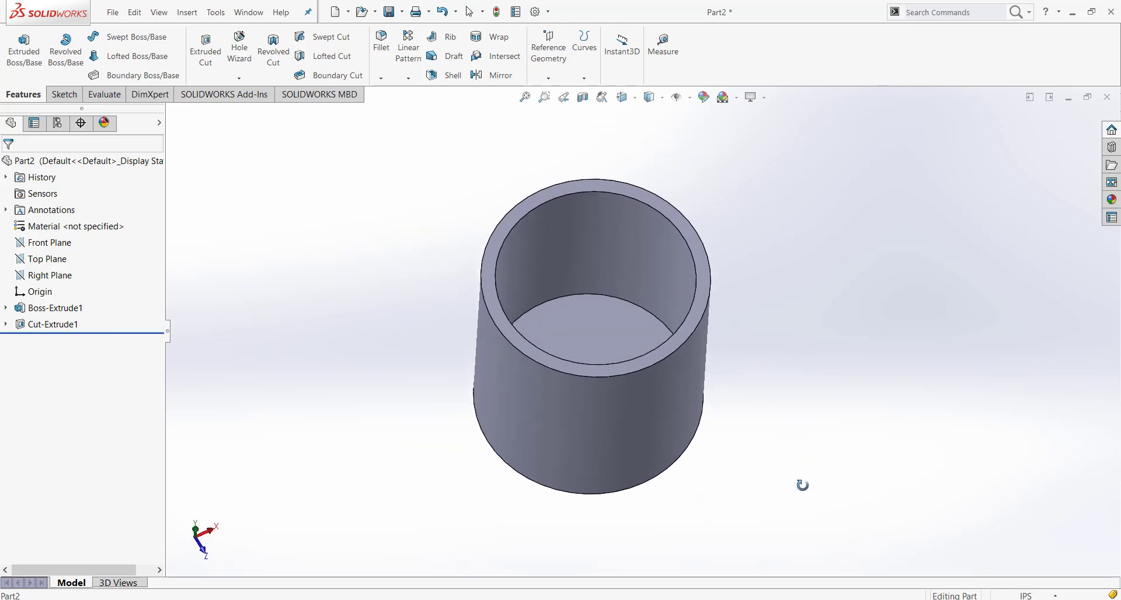
pyautogui.scroll(-2, 730, 356)
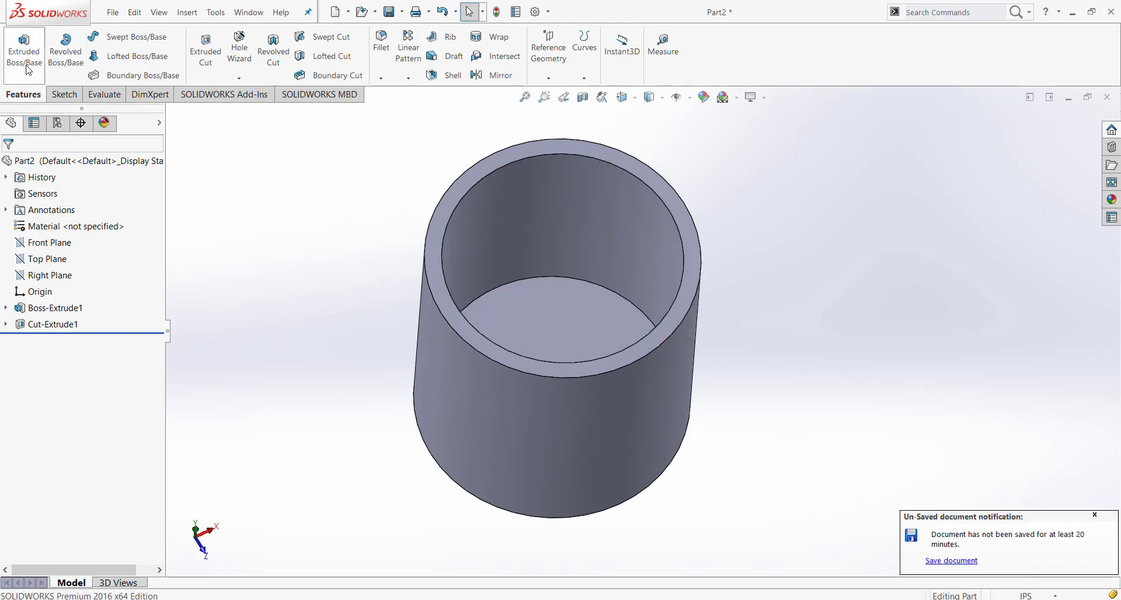
# Fillet the outer top edge of the hollow cylinder with a symmetric 0.05 in radius
pyautogui.click(382, 45)
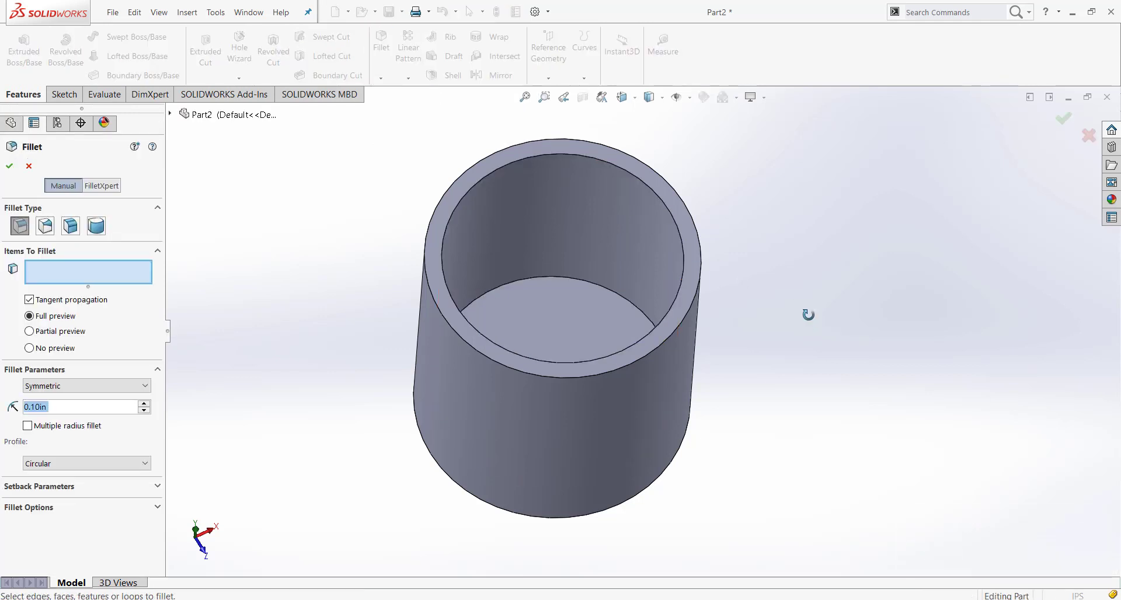
pyautogui.moveTo(808, 315); pyautogui.dragTo(806, 193, button='middle')
pyautogui.scroll(-5, 721, 268)
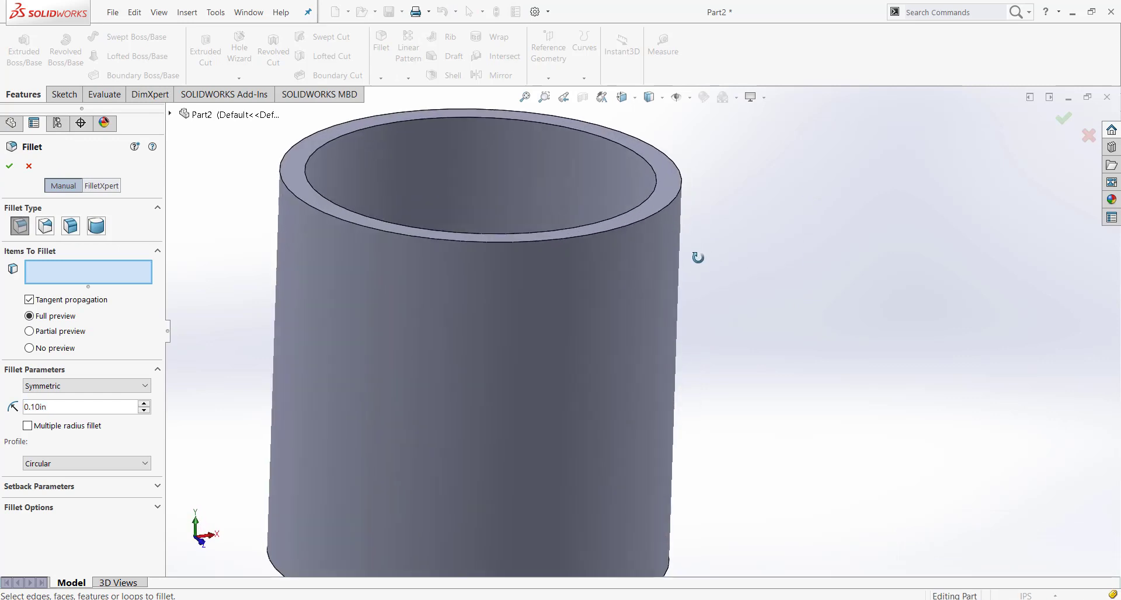
pyautogui.click(663, 226)
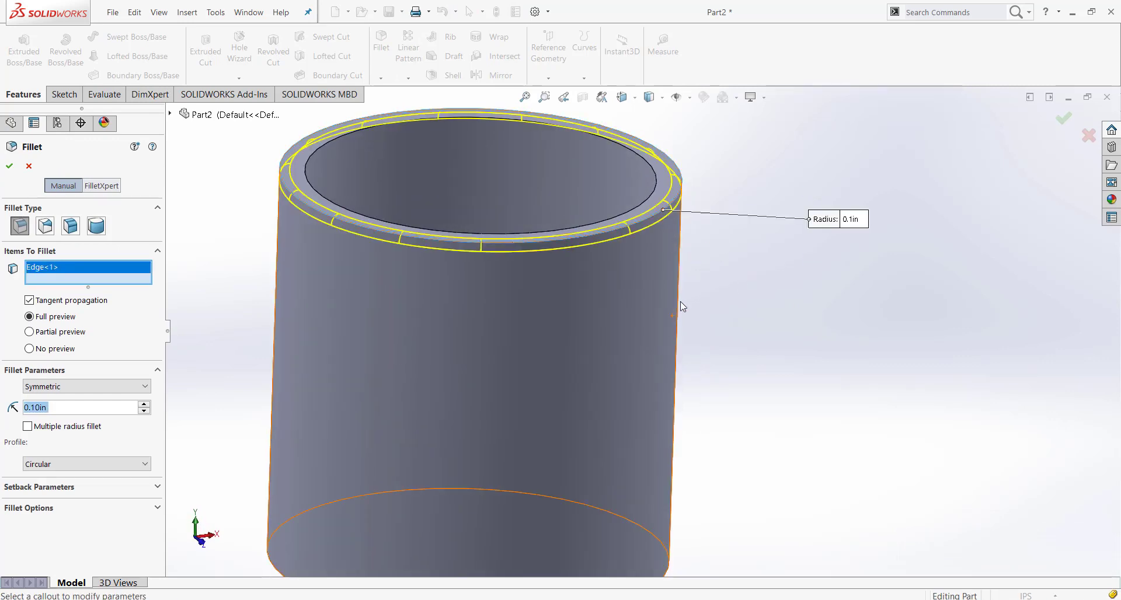
pyautogui.moveTo(682, 307); pyautogui.dragTo(676, 281, button='middle')
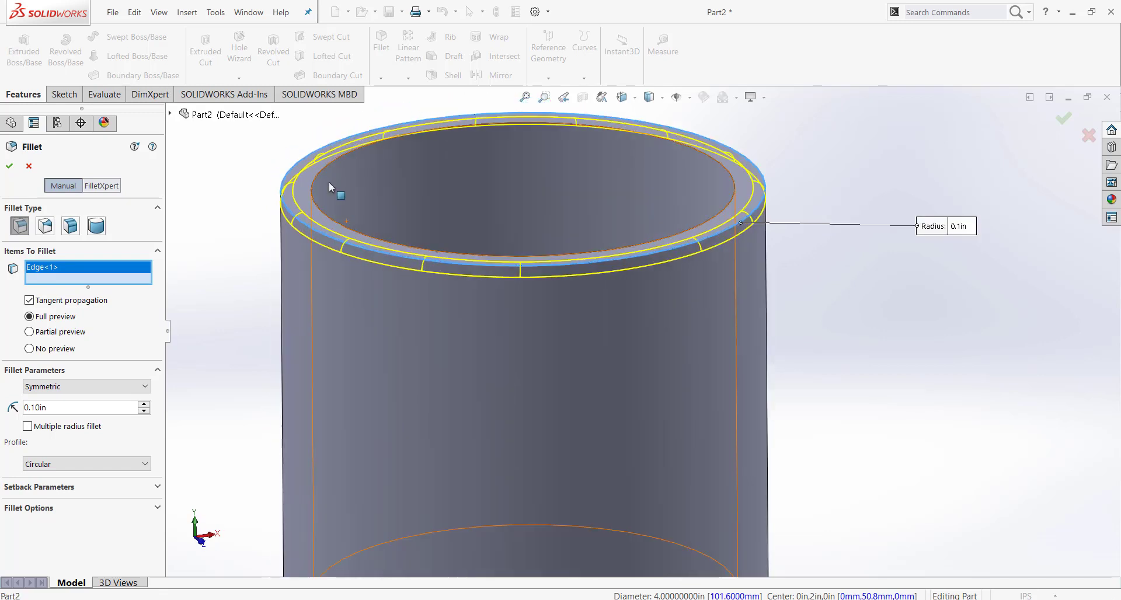
pyautogui.scroll(-2, 325, 187)
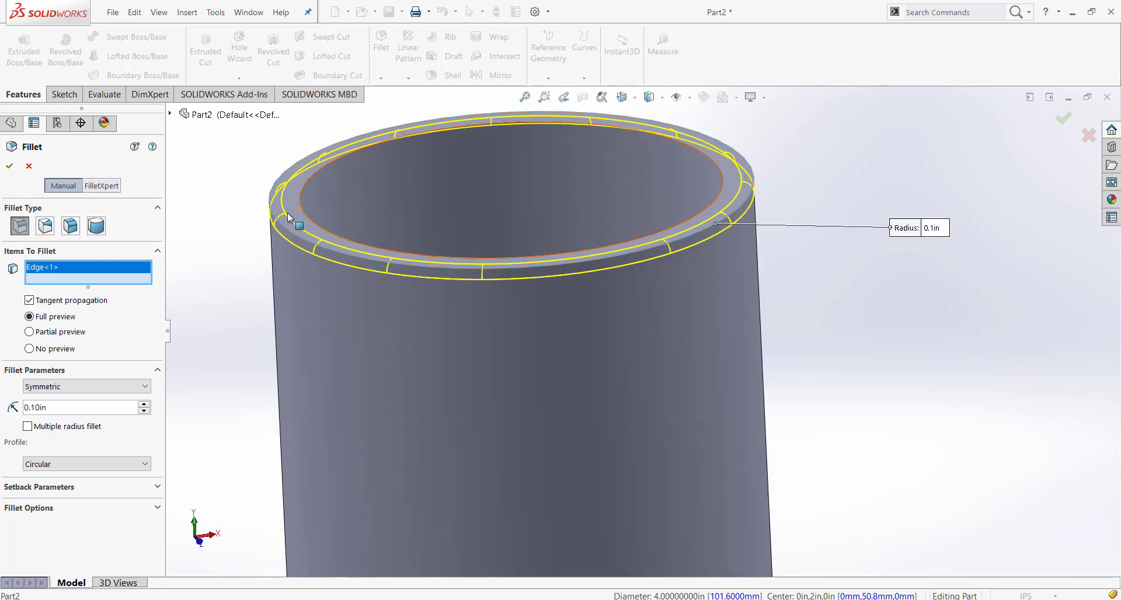
pyautogui.doubleClick(45, 410)
pyautogui.write('0.05')
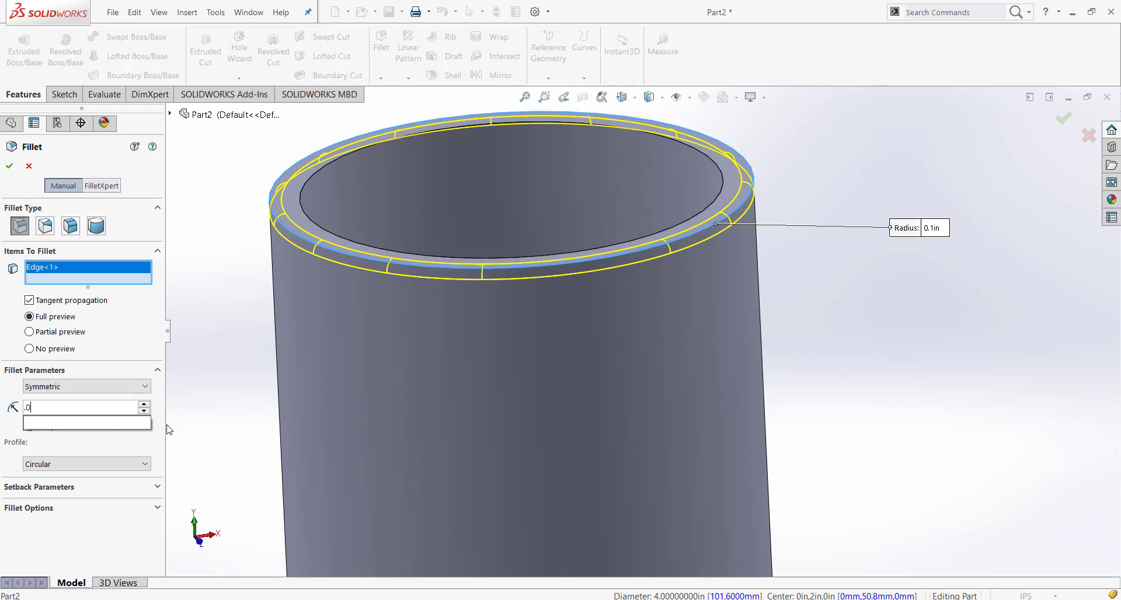
pyautogui.press('Return')
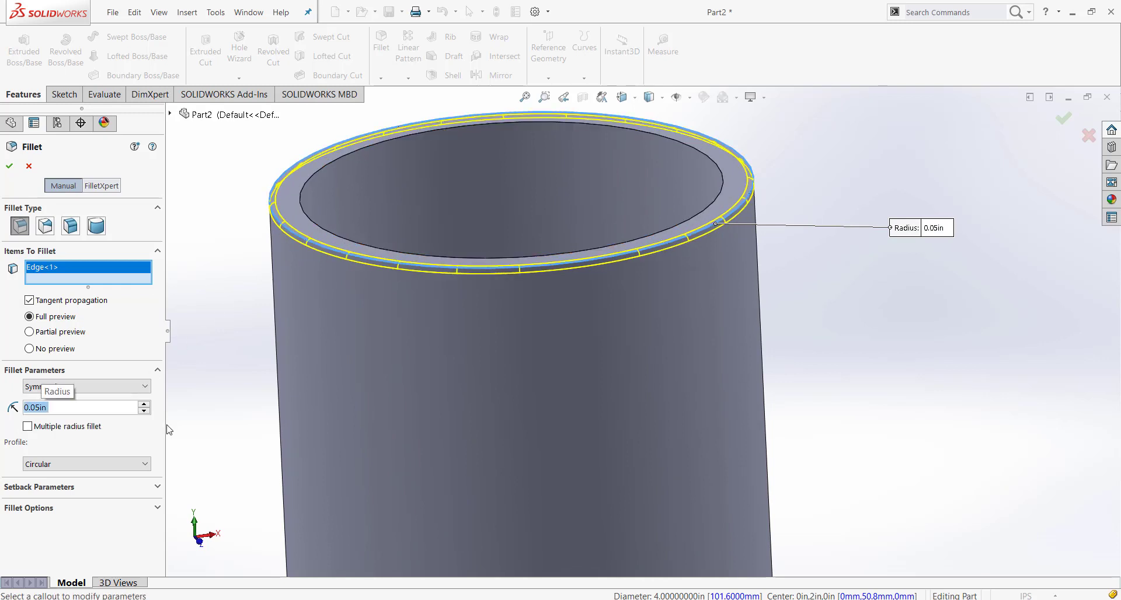
pyautogui.moveTo(686, 275); pyautogui.dragTo(695, 280, button='middle')
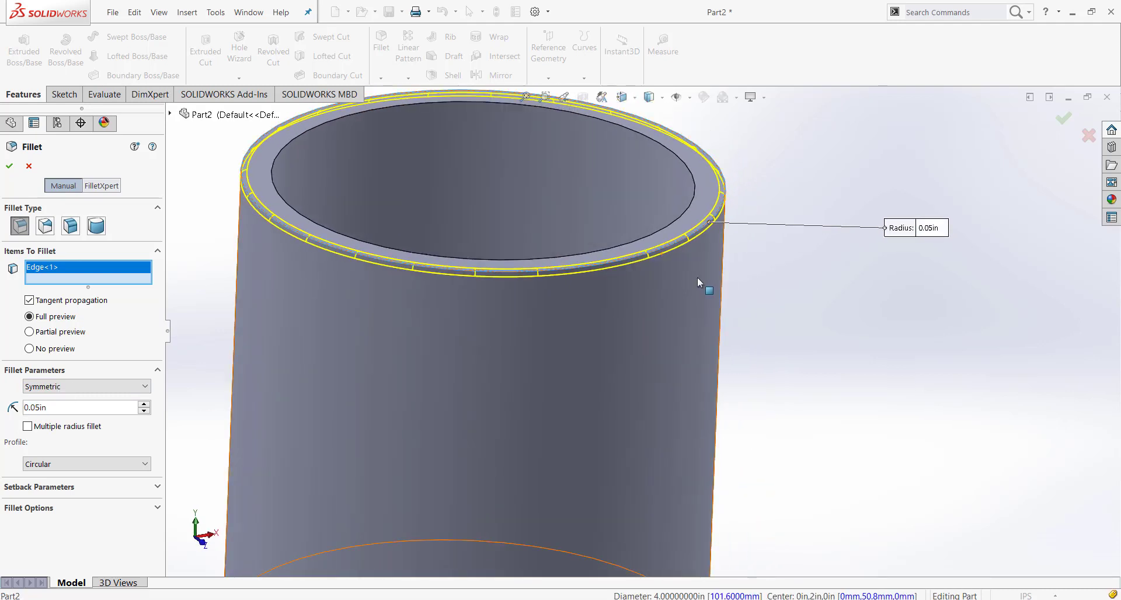
pyautogui.click(9, 166)
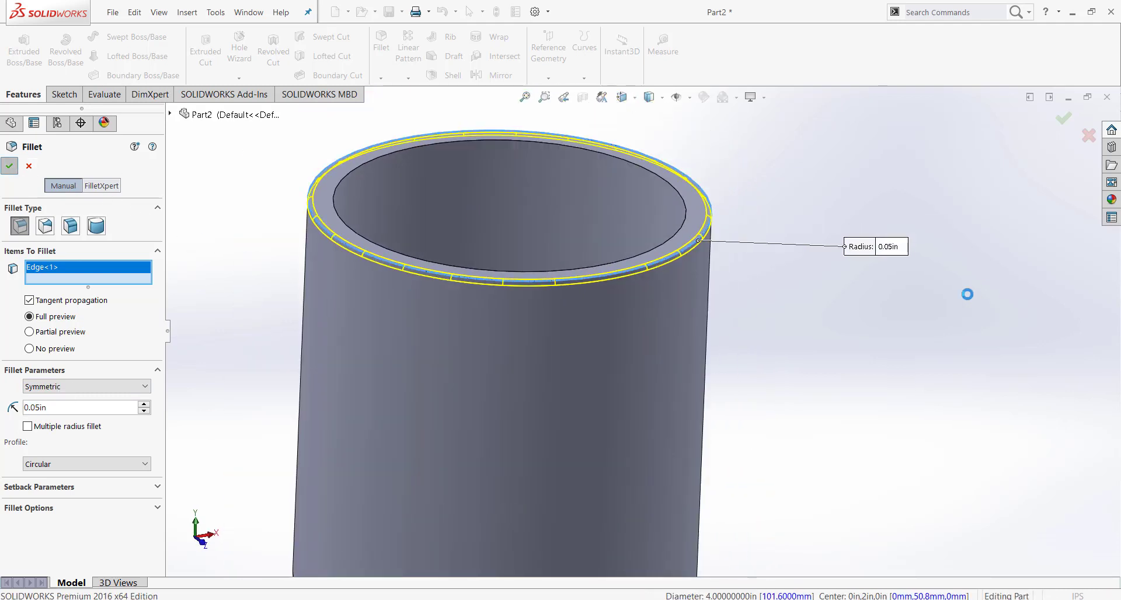
# Fillet the inner top edge of the hollow cylinder with a symmetric 0.025 in radius
pyautogui.moveTo(809, 324); pyautogui.dragTo(866, 335, button='middle')
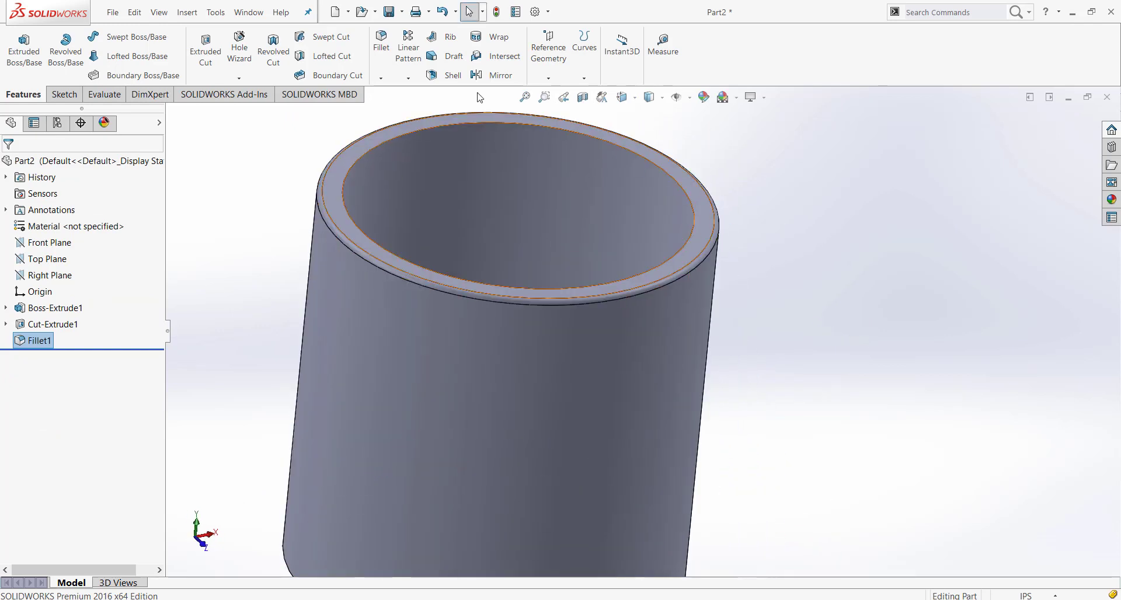
pyautogui.click(381, 41)
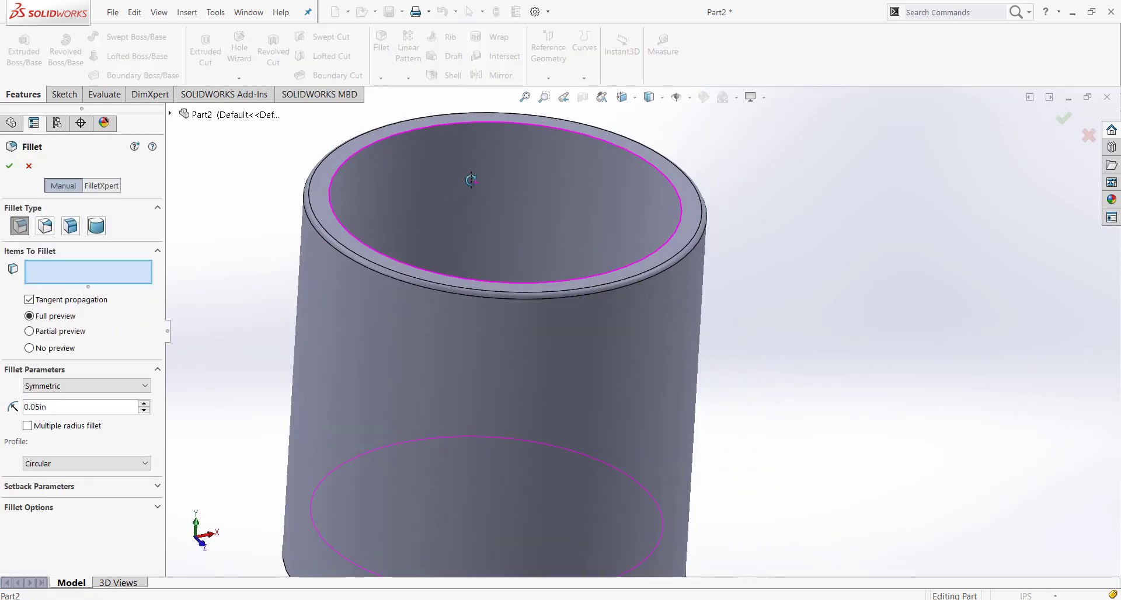
pyautogui.scroll(-1, 643, 242)
pyautogui.click(703, 228)
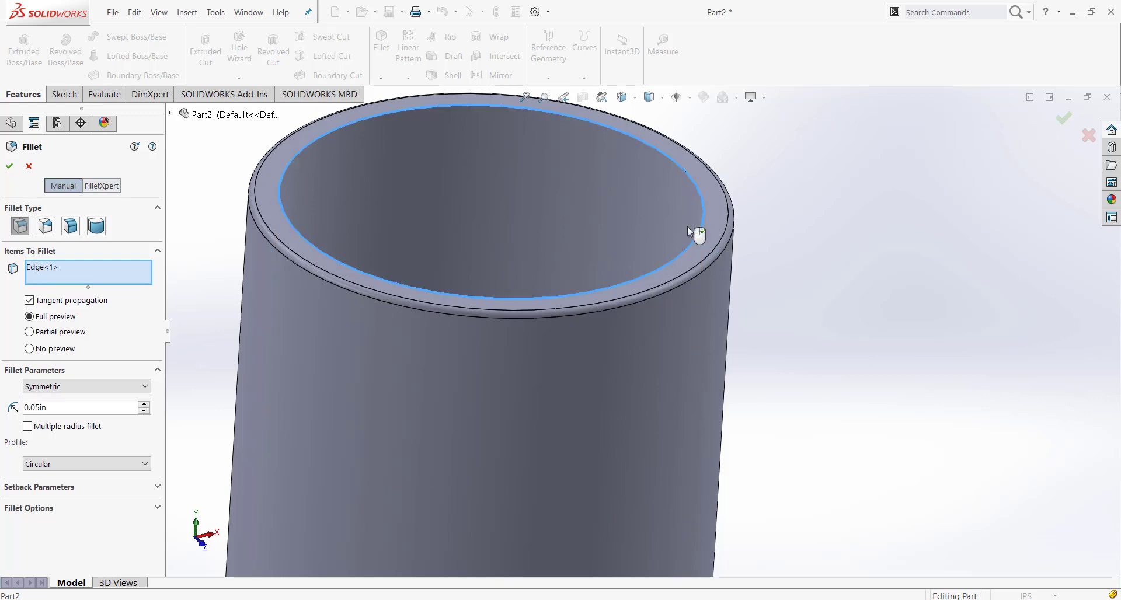
pyautogui.write('0.025')
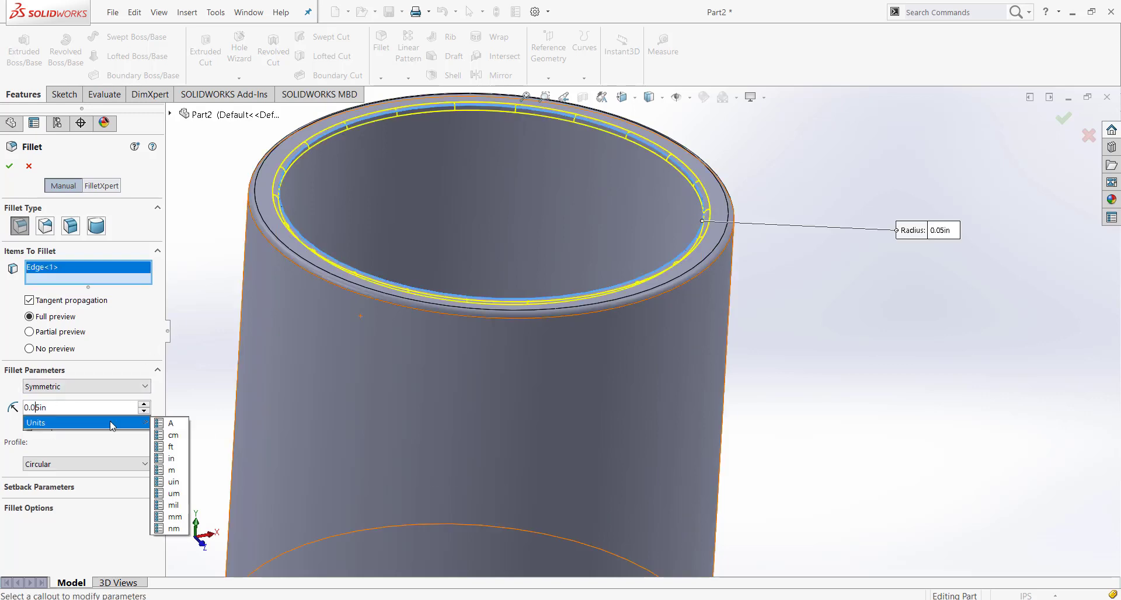
pyautogui.press('Return')
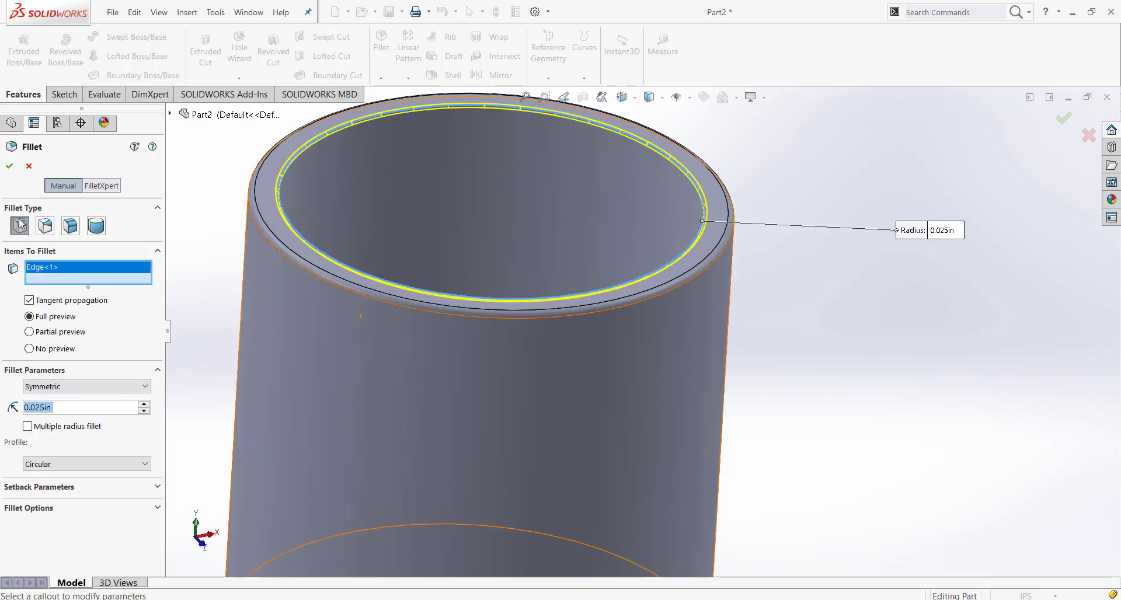
pyautogui.press('Return')
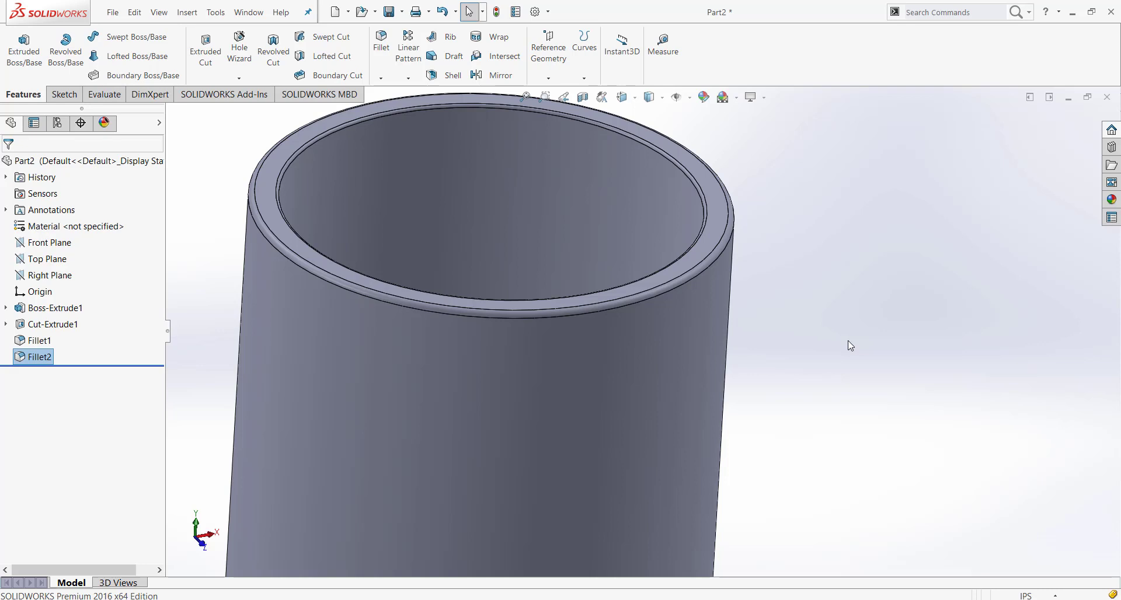
# Examine the filleted inner and outer rim edges of the cup from several angles and distances
pyautogui.scroll(3, 850, 346)
pyautogui.moveTo(851, 345); pyautogui.dragTo(705, 540, button='middle')
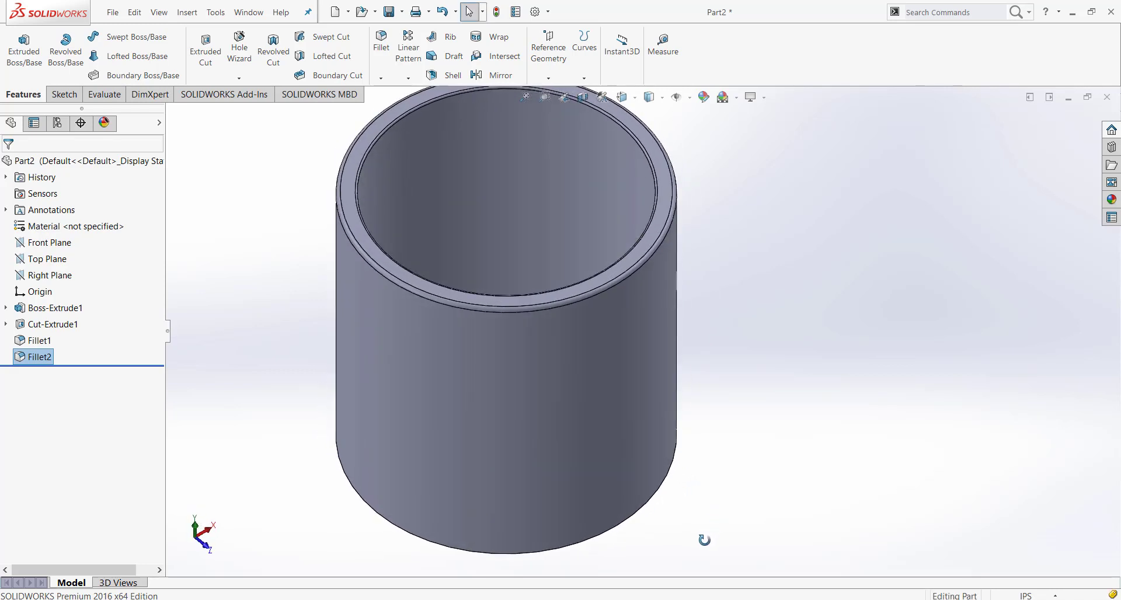
pyautogui.scroll(2, 712, 476)
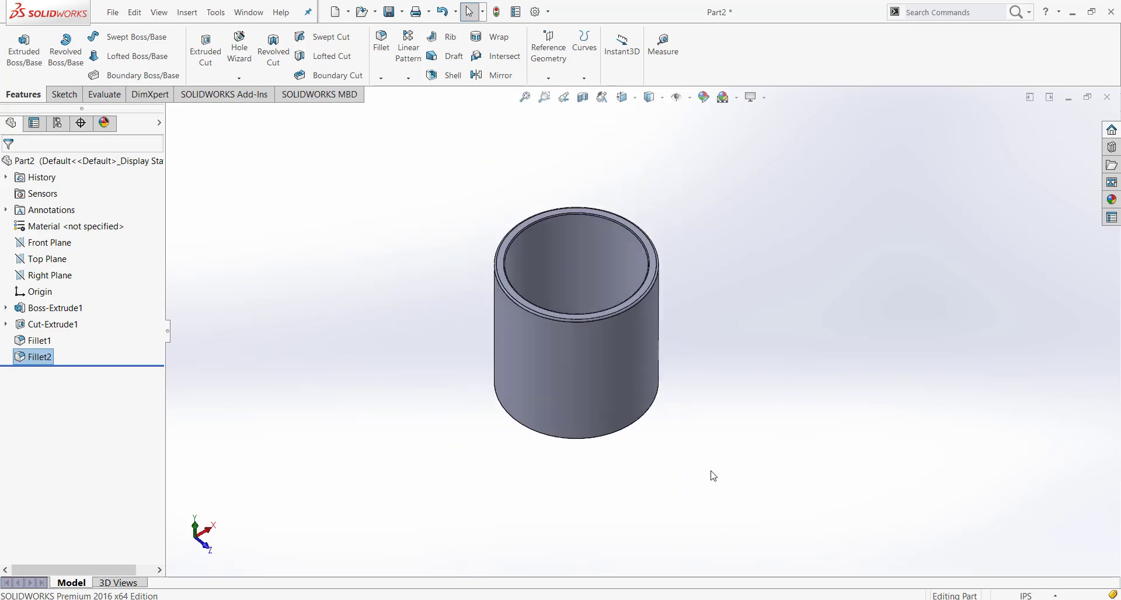
pyautogui.scroll(-2, 646, 313)
pyautogui.moveTo(646, 313); pyautogui.dragTo(671, 430, button='middle')
pyautogui.scroll(-3, 759, 408)
pyautogui.scroll(5, 755, 397)
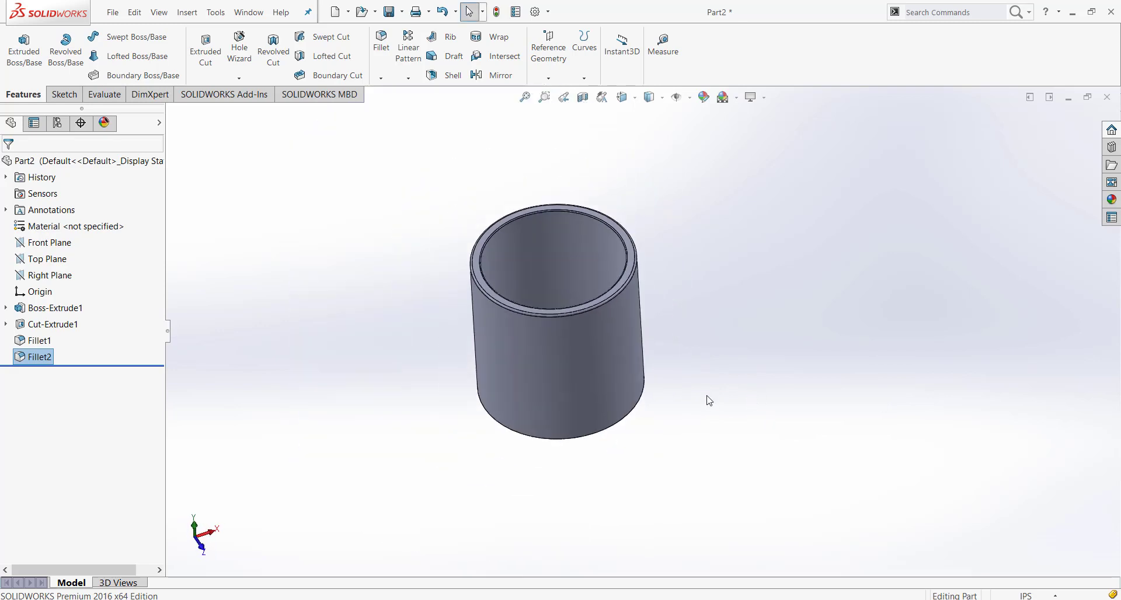
pyautogui.scroll(-3, 705, 400)
pyautogui.moveTo(825, 387); pyautogui.dragTo(821, 325, button='middle')
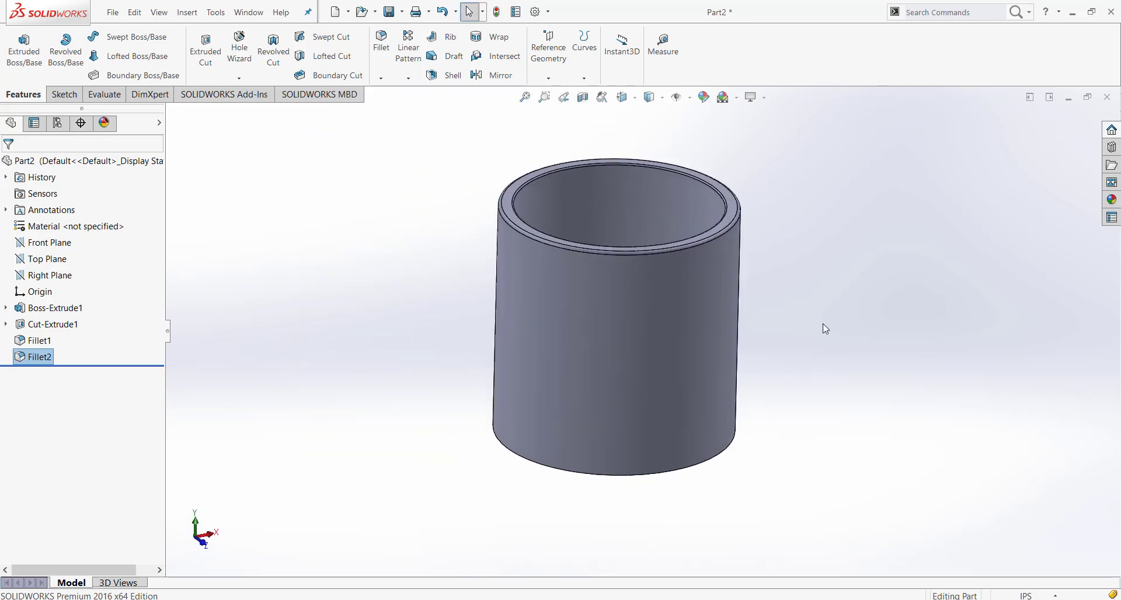
pyautogui.scroll(-2, 771, 326)
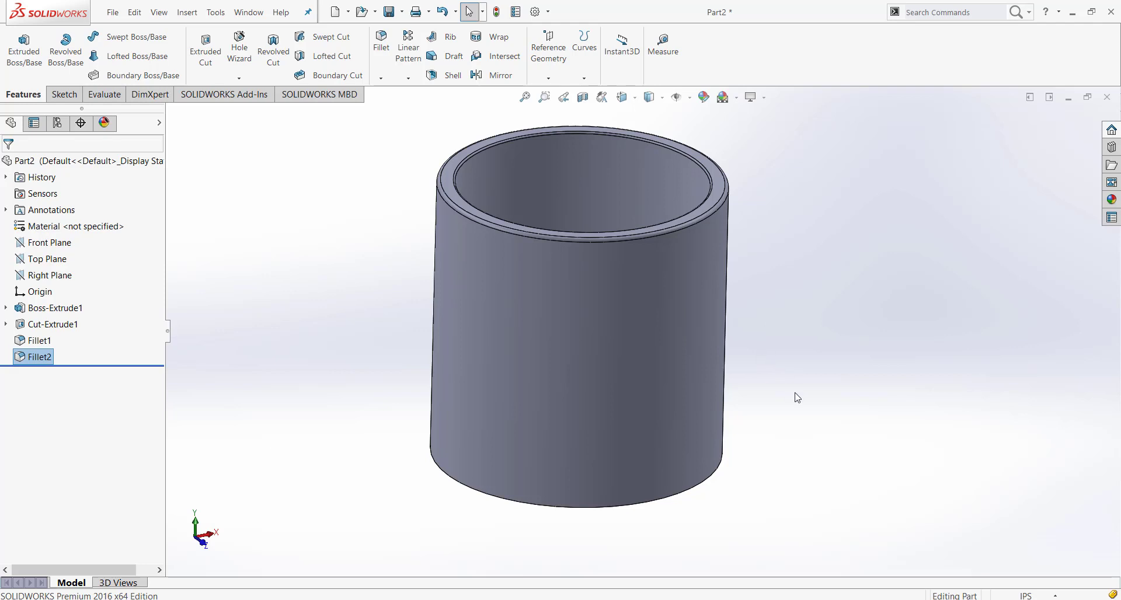
# Start a symmetric fillet on the edge where the cup's inner wall meets its floor, with a radius of 0.25 in
pyautogui.moveTo(799, 318); pyautogui.dragTo(677, 530, button='middle')
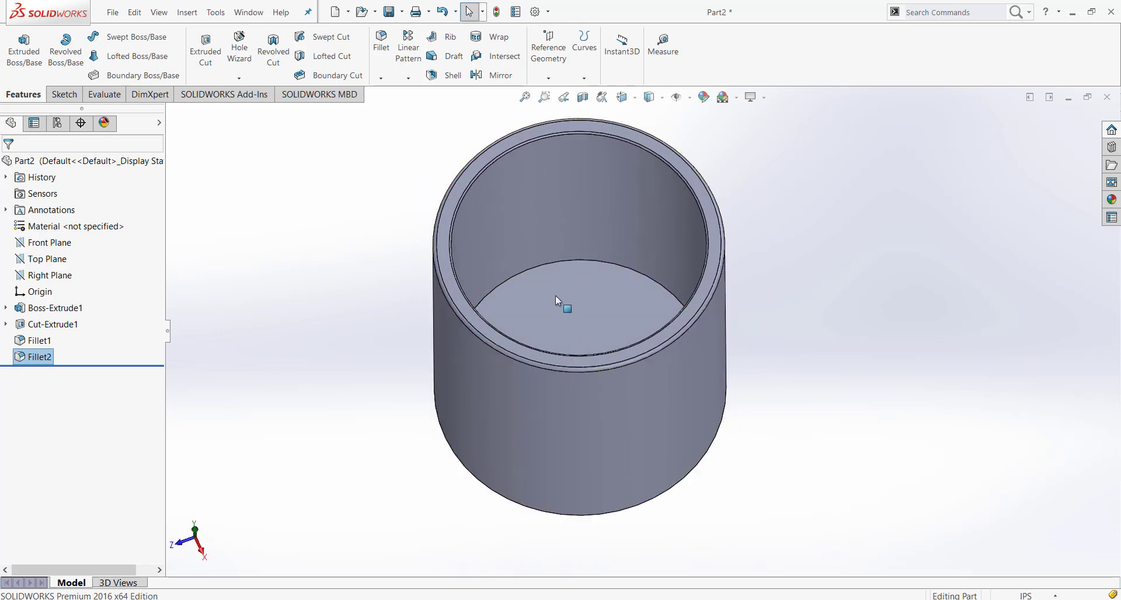
pyautogui.click(381, 44)
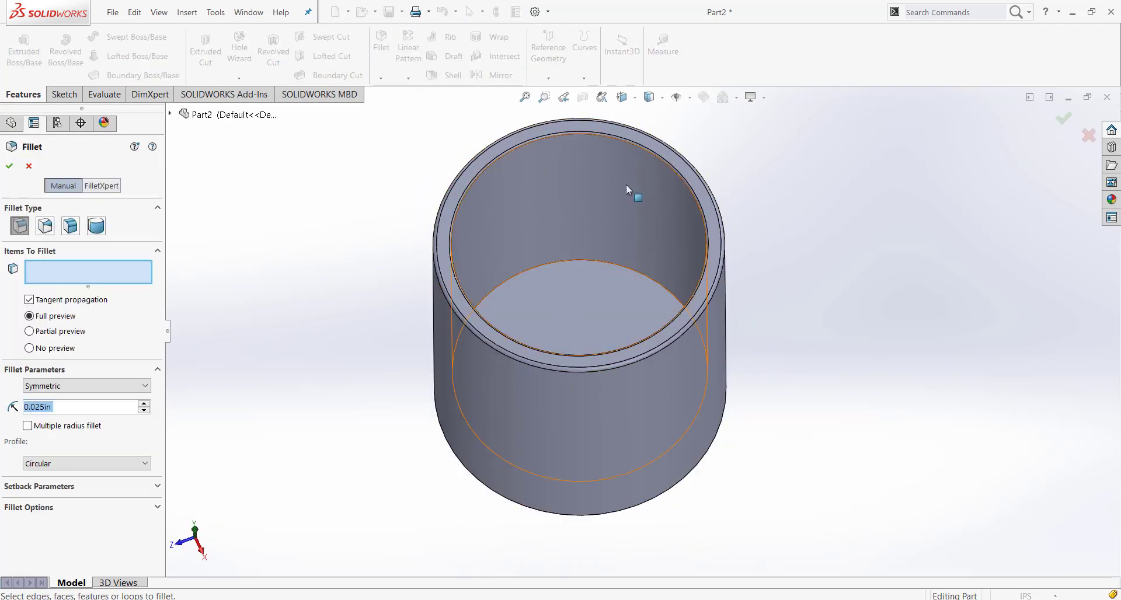
pyautogui.click(613, 264)
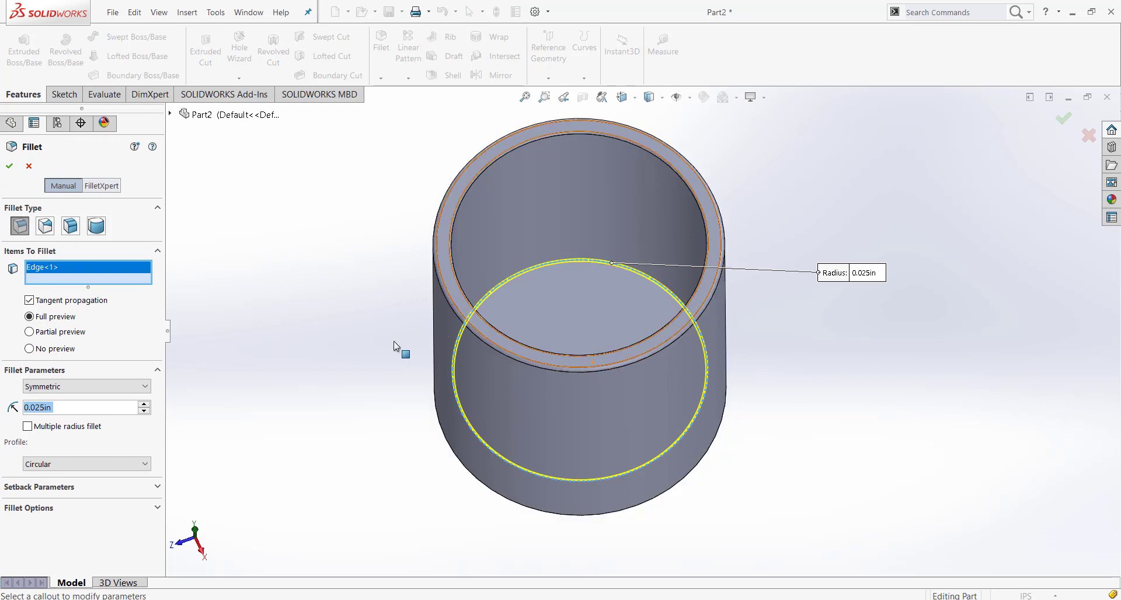
pyautogui.write('0.10')
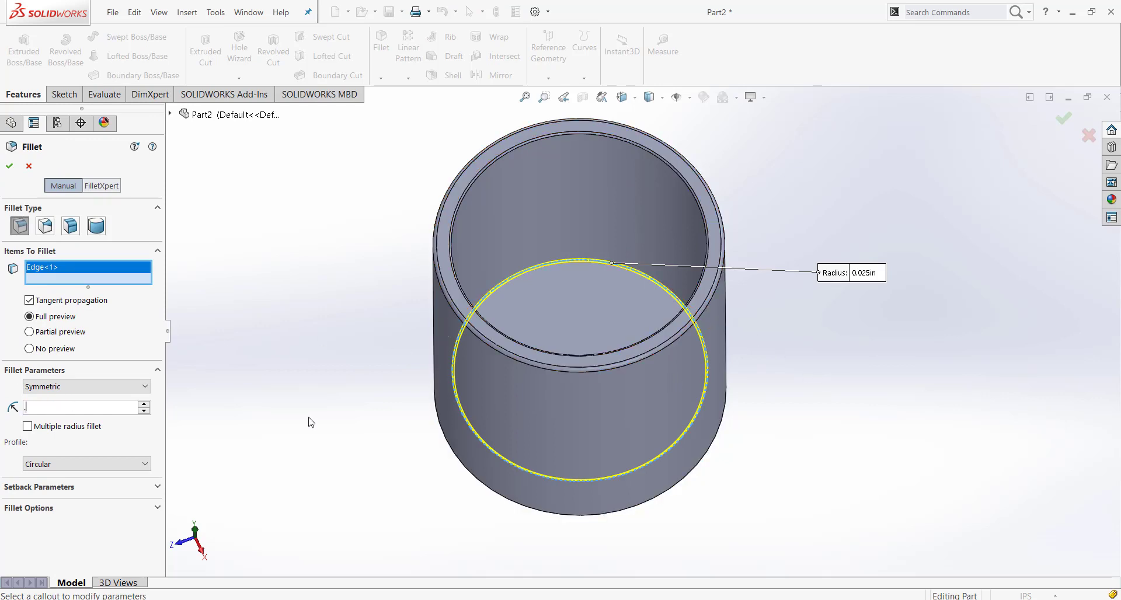
pyautogui.press('Return')
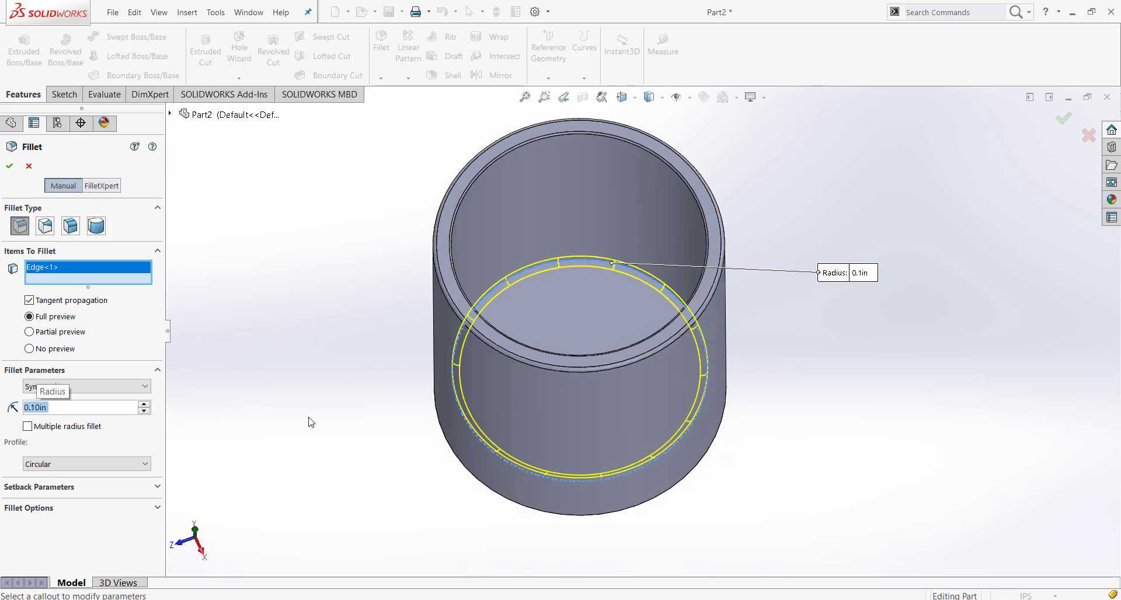
pyautogui.write('0.25')
pyautogui.press('Return')
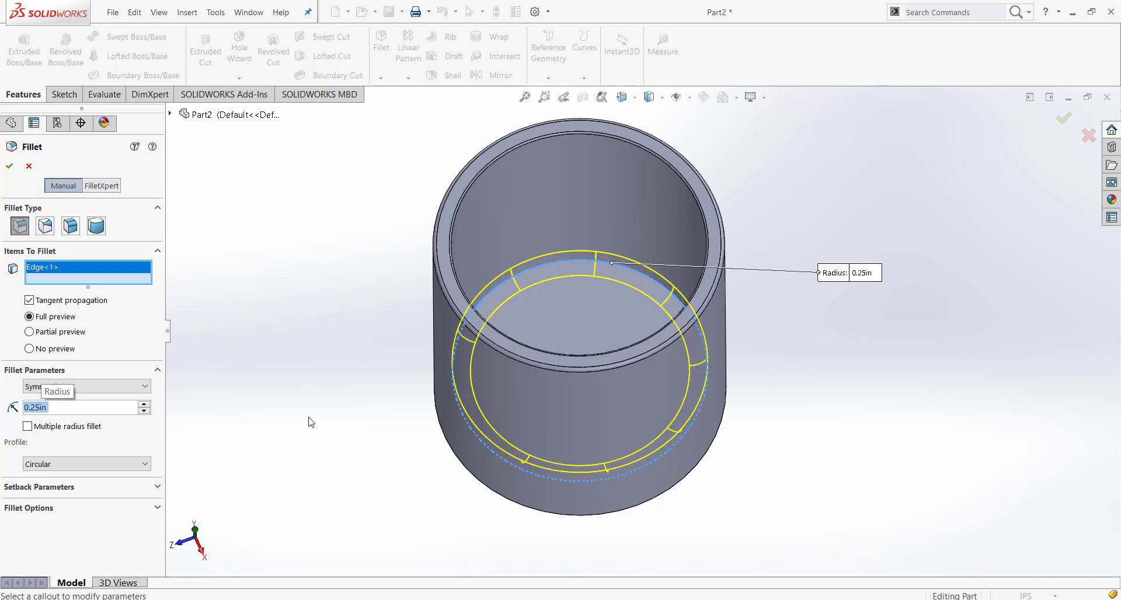
# Add the cup's outer bottom edge to the 0.25 in fillet and apply it to both edges
pyautogui.moveTo(821, 413); pyautogui.dragTo(820, 370, button='middle')
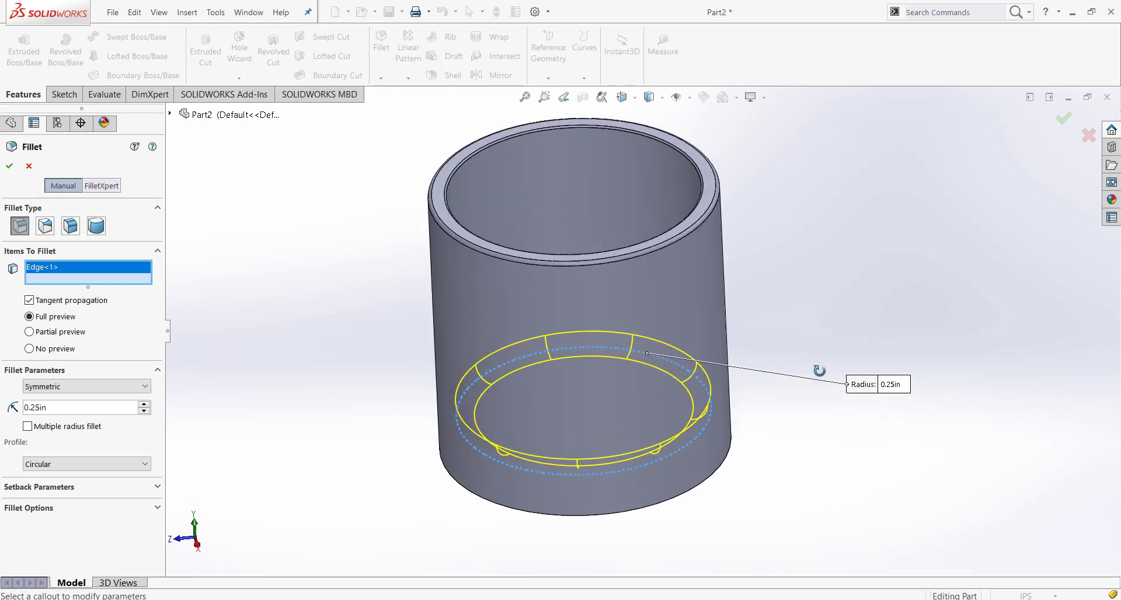
pyautogui.moveTo(647, 298); pyautogui.dragTo(603, 268, button='middle')
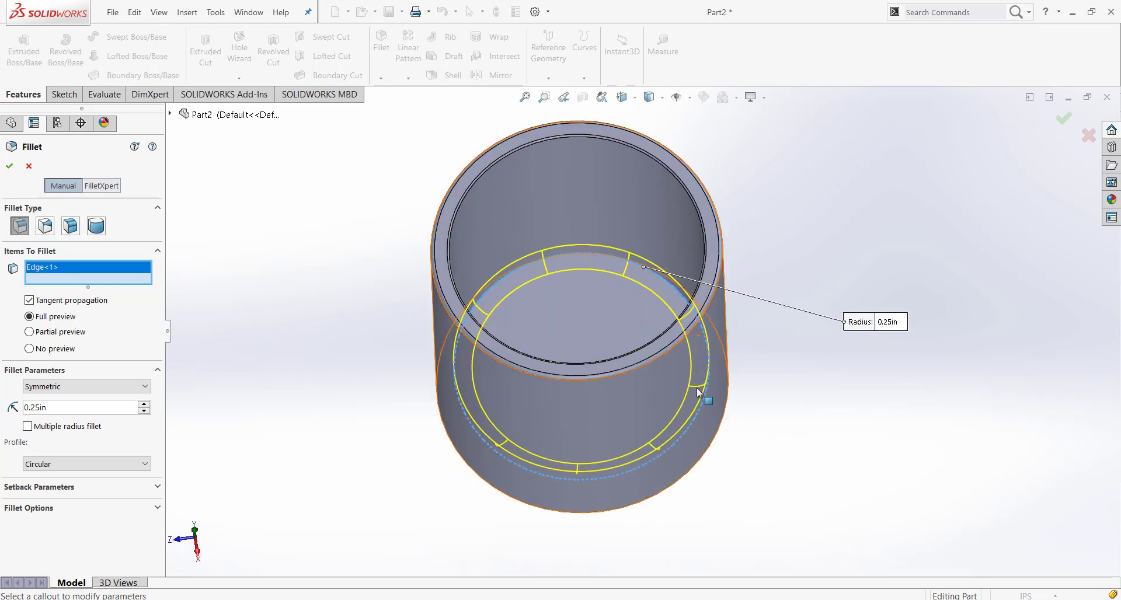
pyautogui.moveTo(681, 397); pyautogui.dragTo(663, 364, button='middle')
pyautogui.scroll(-3, 459, 186)
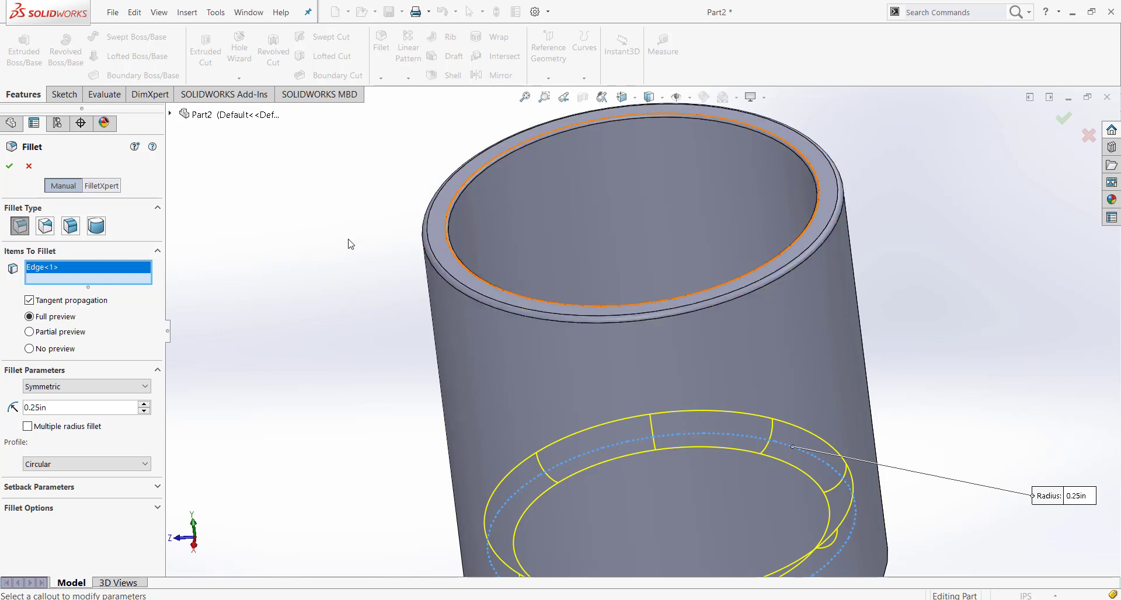
pyautogui.press('f')
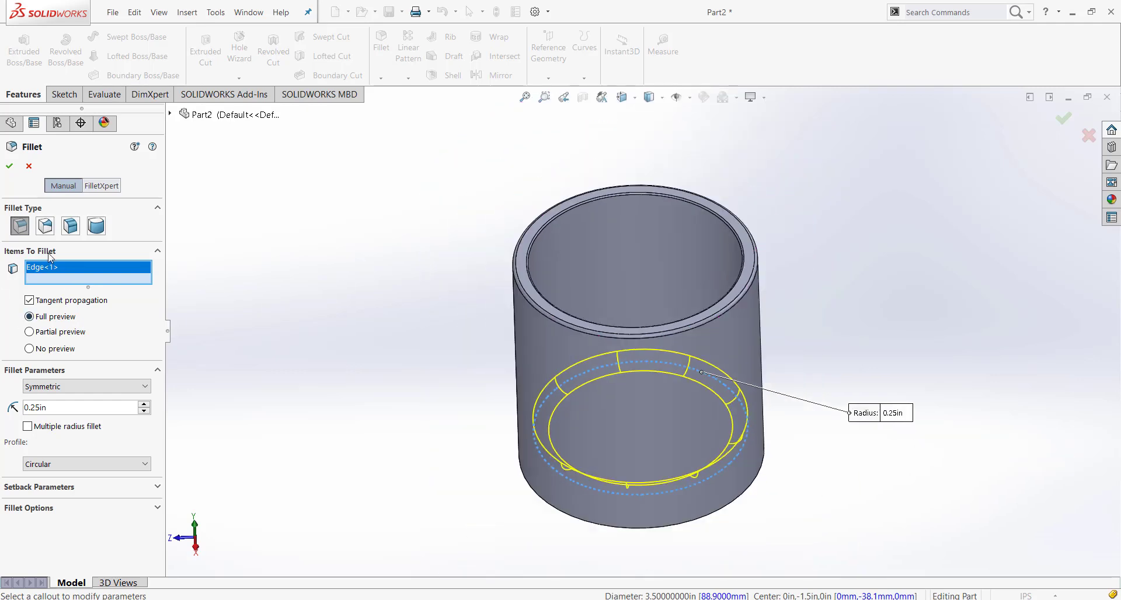
pyautogui.scroll(2, 733, 523)
pyautogui.moveTo(734, 523); pyautogui.dragTo(651, 467, button='middle')
pyautogui.scroll(-2, 651, 467)
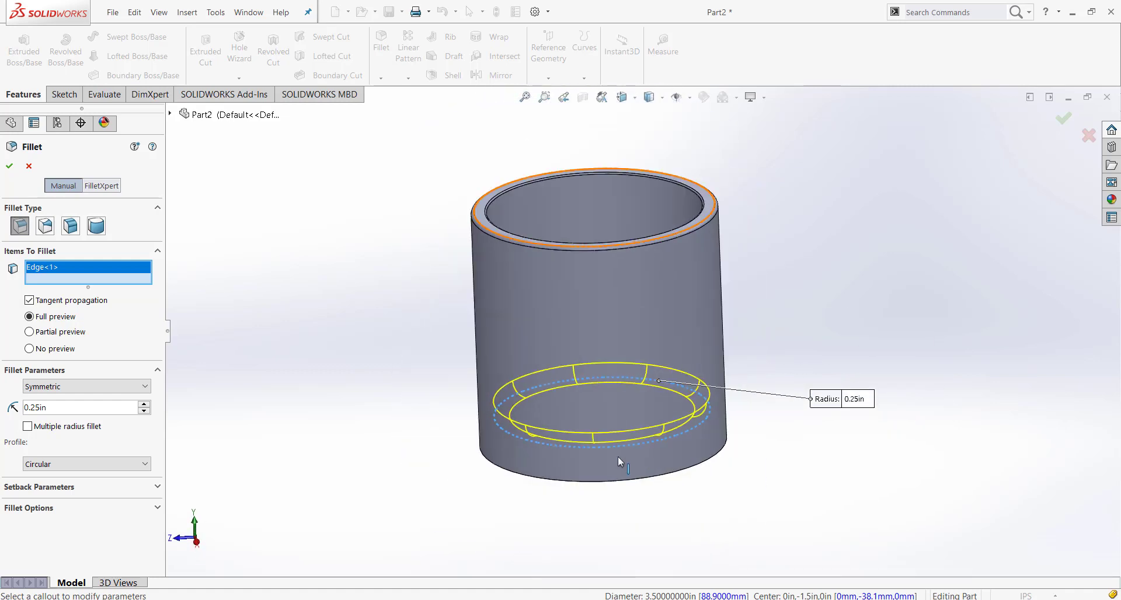
pyautogui.scroll(1, 560, 467)
pyautogui.moveTo(561, 467); pyautogui.dragTo(573, 431, button='middle')
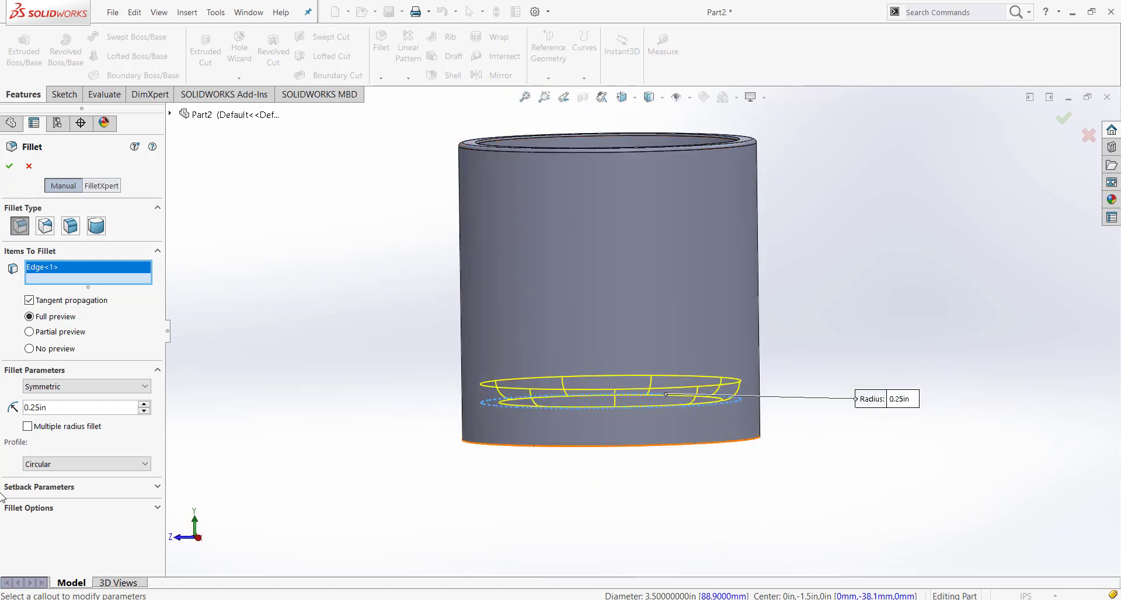
pyautogui.click(544, 450)
pyautogui.scroll(-2, 758, 430)
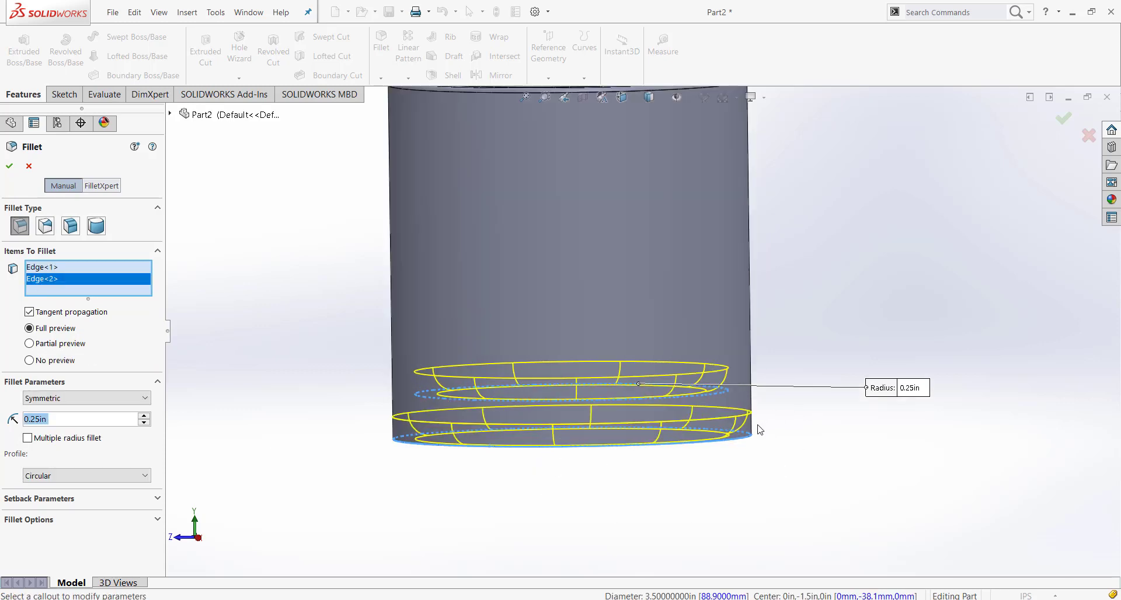
pyautogui.moveTo(758, 431)
pyautogui.mouseDown(button='middle')
pyautogui.moveTo(783, 405)
pyautogui.moveTo(826, 418)
pyautogui.moveTo(778, 371)
pyautogui.moveTo(763, 435)
pyautogui.moveTo(643, 456)
pyautogui.moveTo(733, 440)
pyautogui.moveTo(754, 423)
pyautogui.moveTo(764, 448)
pyautogui.mouseUp(button='middle')
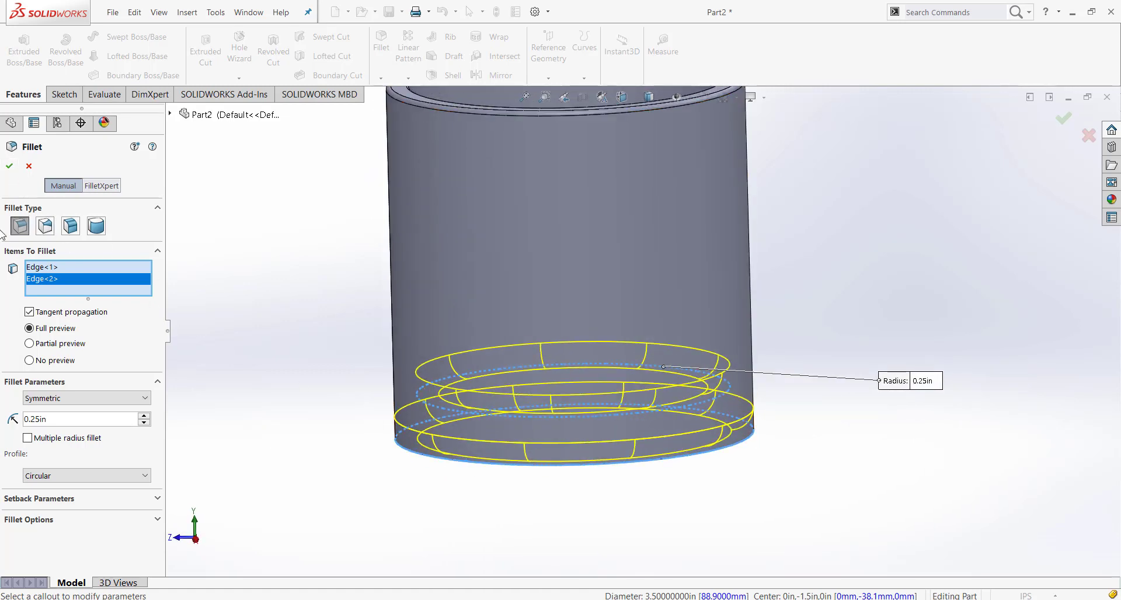
pyautogui.click(8, 169)
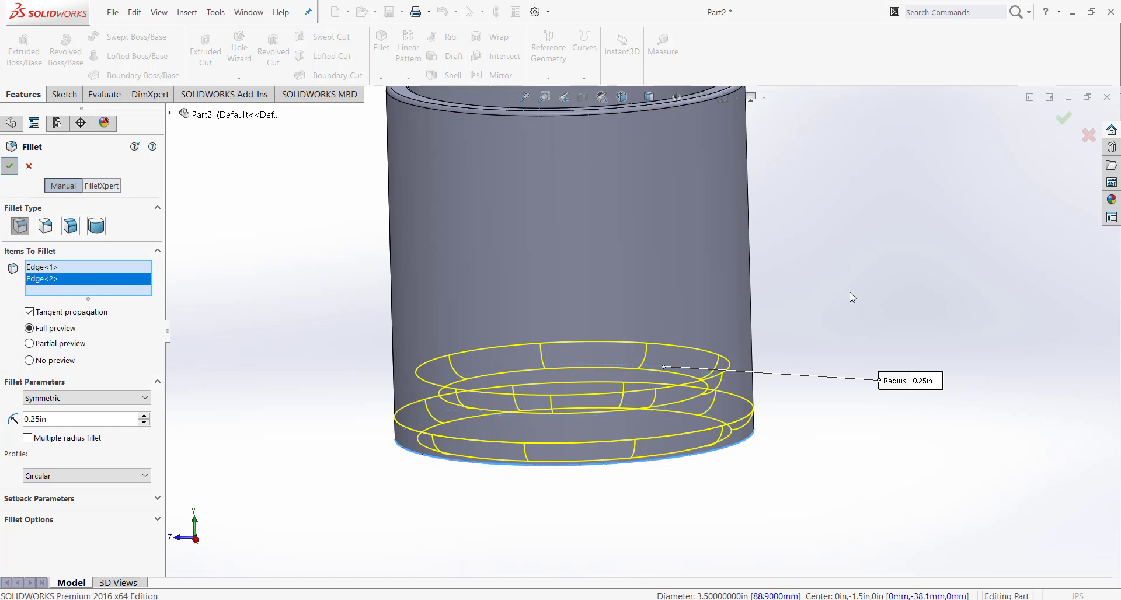
# Create a planar section view of the cup through the Front Plane with a 0.00 in offset
pyautogui.scroll(5, 850, 297)
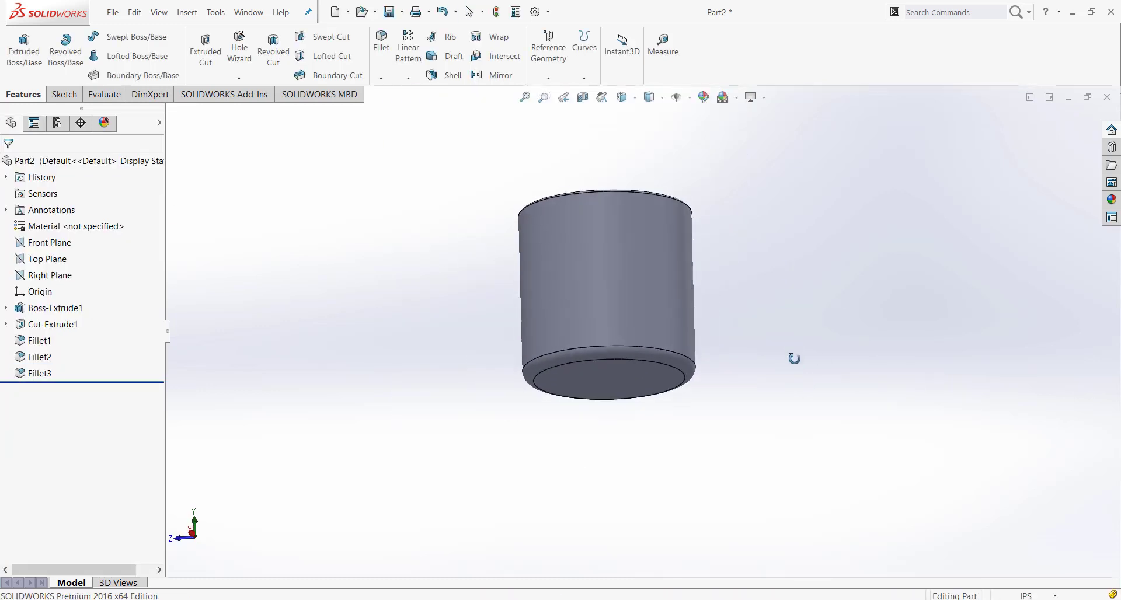
pyautogui.moveTo(756, 245); pyautogui.dragTo(618, 270, button='middle')
pyautogui.scroll(-3, 641, 328)
pyautogui.scroll(3, 642, 316)
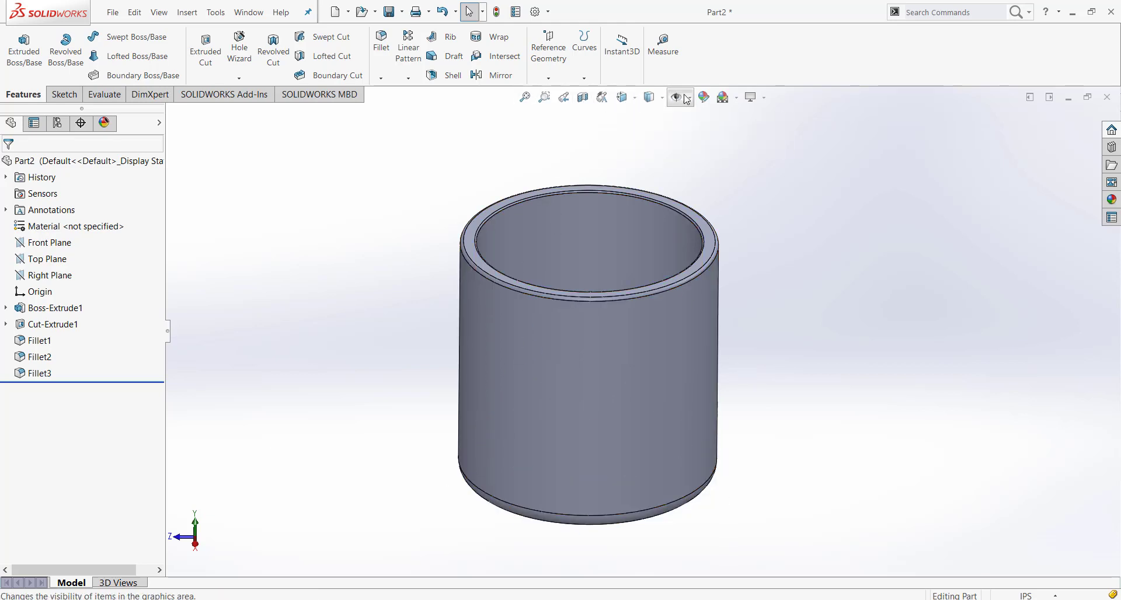
pyautogui.click(582, 100)
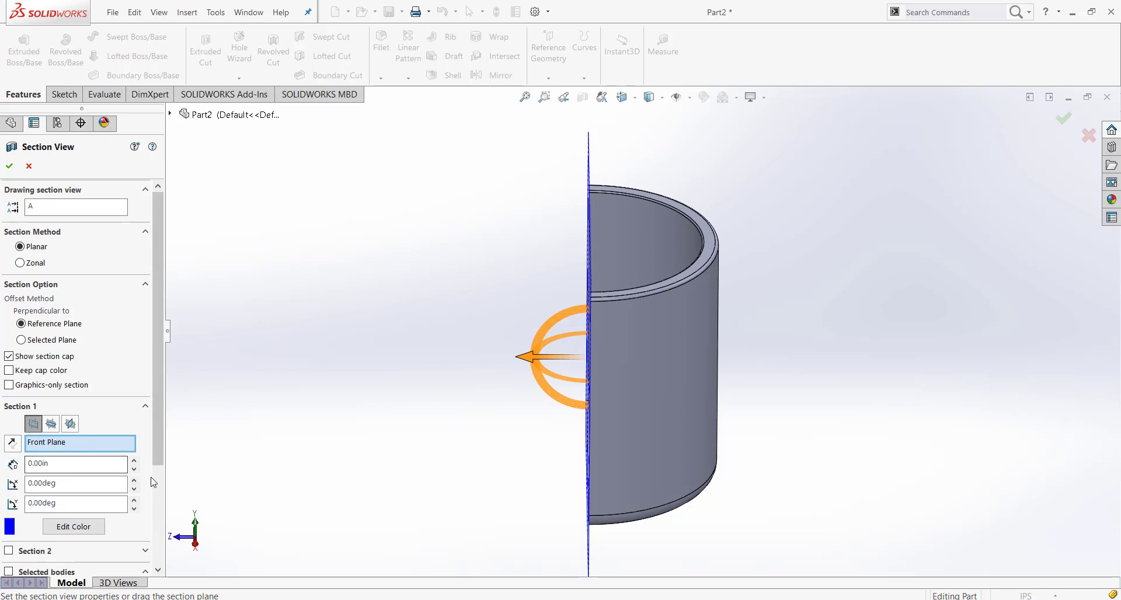
pyautogui.click(11, 167)
# Examine the sectioned cup's wall, floor thickness and the inner and outer bottom fillets up close
pyautogui.moveTo(447, 372); pyautogui.dragTo(517, 478, button='middle')
pyautogui.scroll(5, 518, 477)
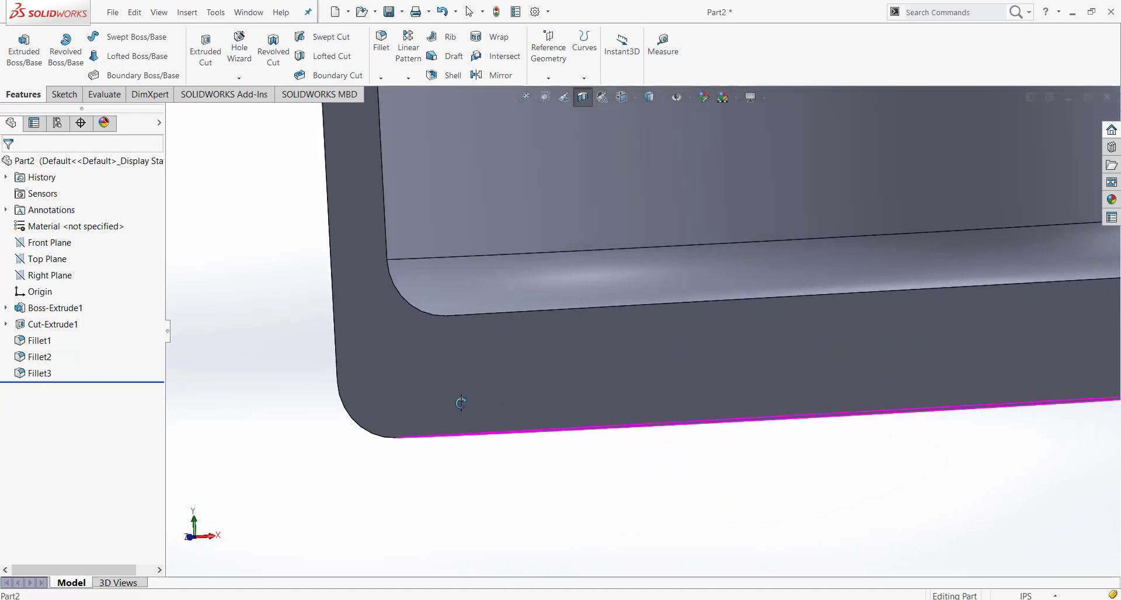
pyautogui.scroll(-3, 461, 403)
pyautogui.moveTo(461, 403); pyautogui.dragTo(466, 420, button='middle')
pyautogui.scroll(5, 751, 375)
pyautogui.moveTo(751, 375); pyautogui.dragTo(801, 398, button='middle')
pyautogui.scroll(-5, 812, 370)
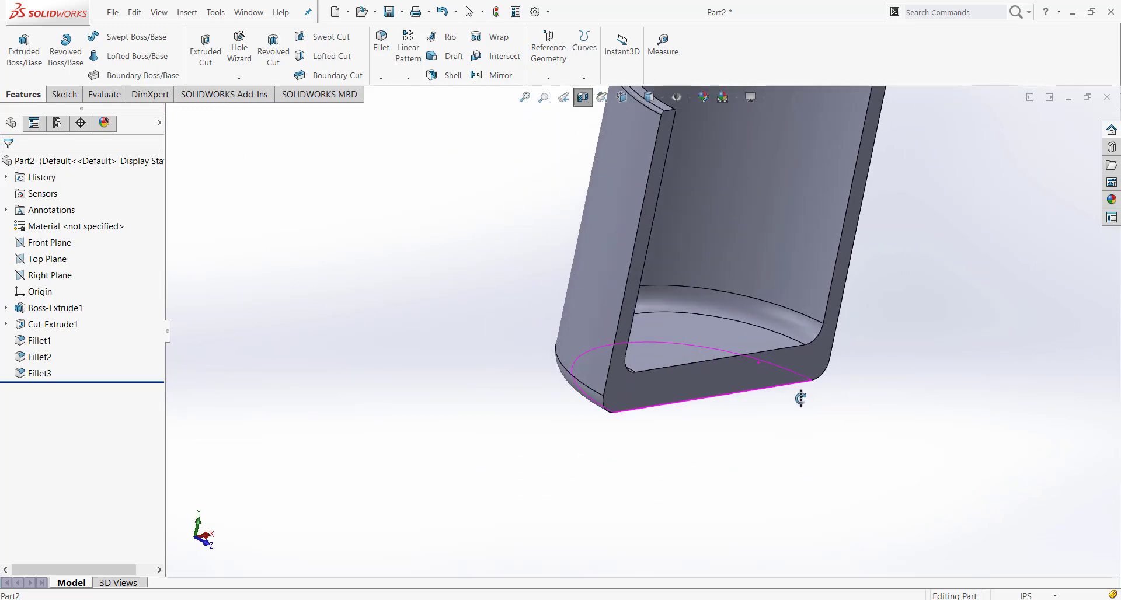
pyautogui.scroll(-5, 801, 398)
pyautogui.scroll(3, 736, 313)
pyautogui.moveTo(736, 313); pyautogui.dragTo(624, 331, button='middle')
pyautogui.scroll(-2, 625, 331)
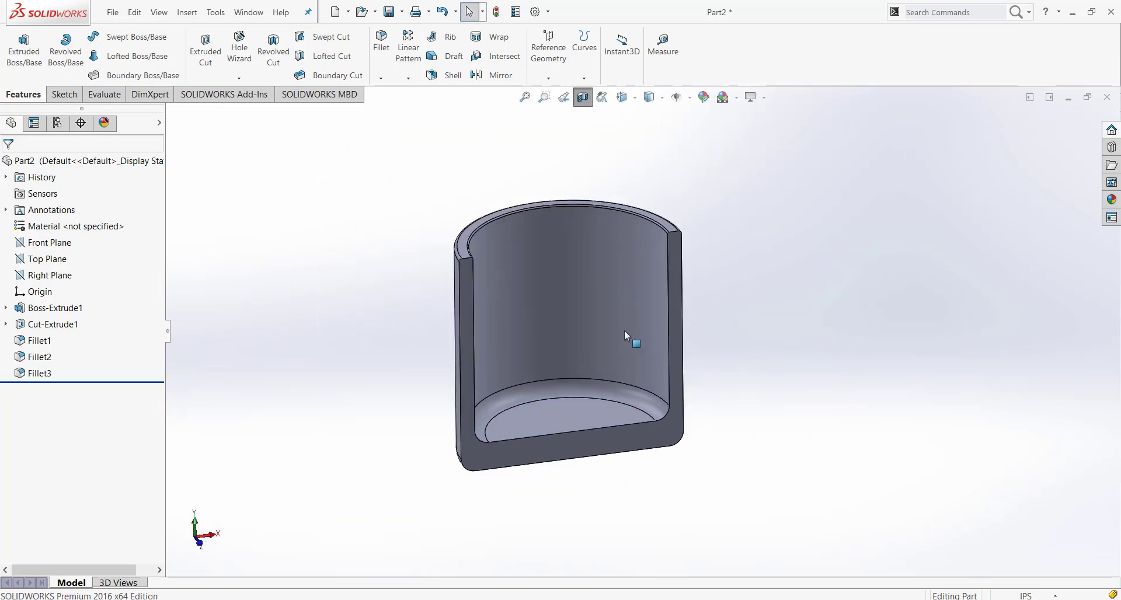
pyautogui.scroll(2, 638, 337)
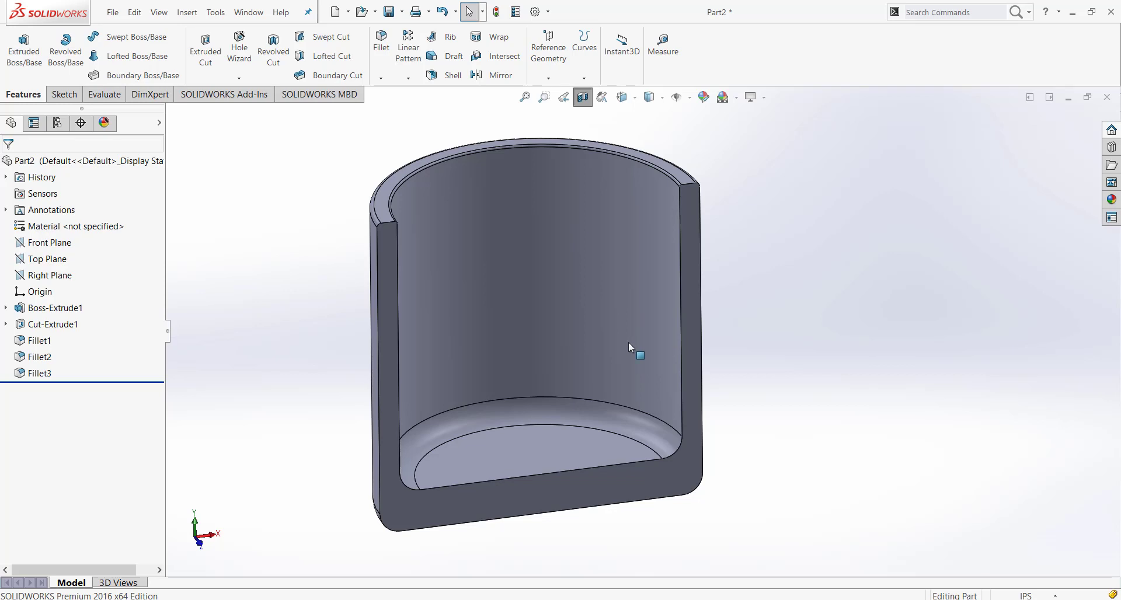
# Turn off the section view and look over the complete cup
pyautogui.click(582, 99)
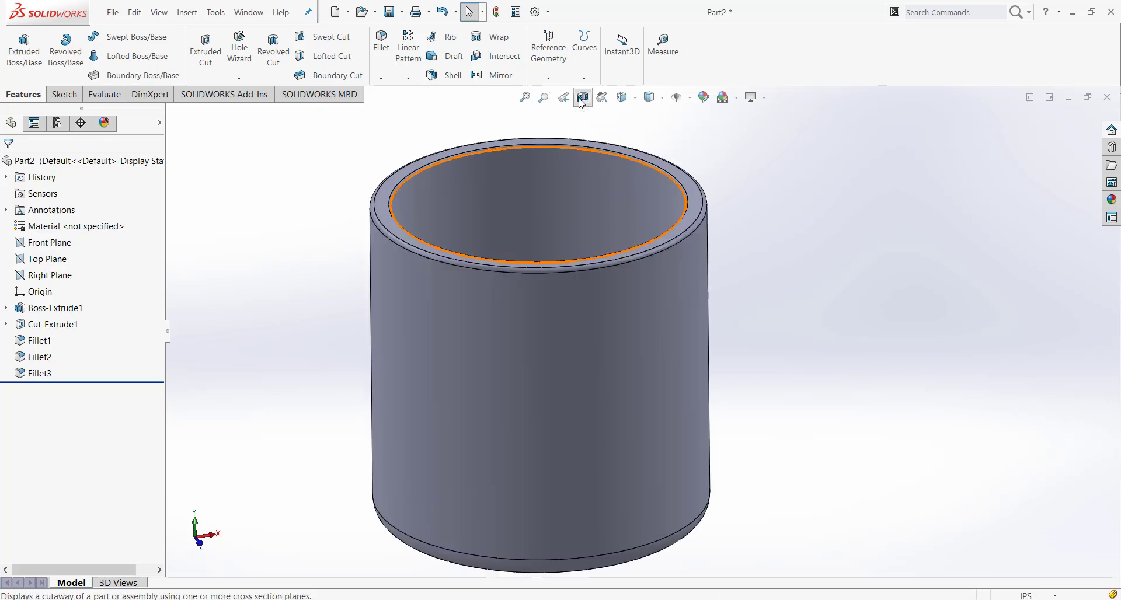
pyautogui.moveTo(798, 319); pyautogui.dragTo(806, 368, button='middle')
pyautogui.scroll(3, 664, 405)
pyautogui.scroll(-2, 643, 406)
pyautogui.moveTo(643, 406)
pyautogui.mouseDown(button='middle')
pyautogui.moveTo(643, 444)
pyautogui.moveTo(643, 403)
pyautogui.mouseUp(button='middle')
pyautogui.scroll(3, 643, 403)
pyautogui.scroll(-2, 729, 315)
pyautogui.scroll(-2, 728, 315)
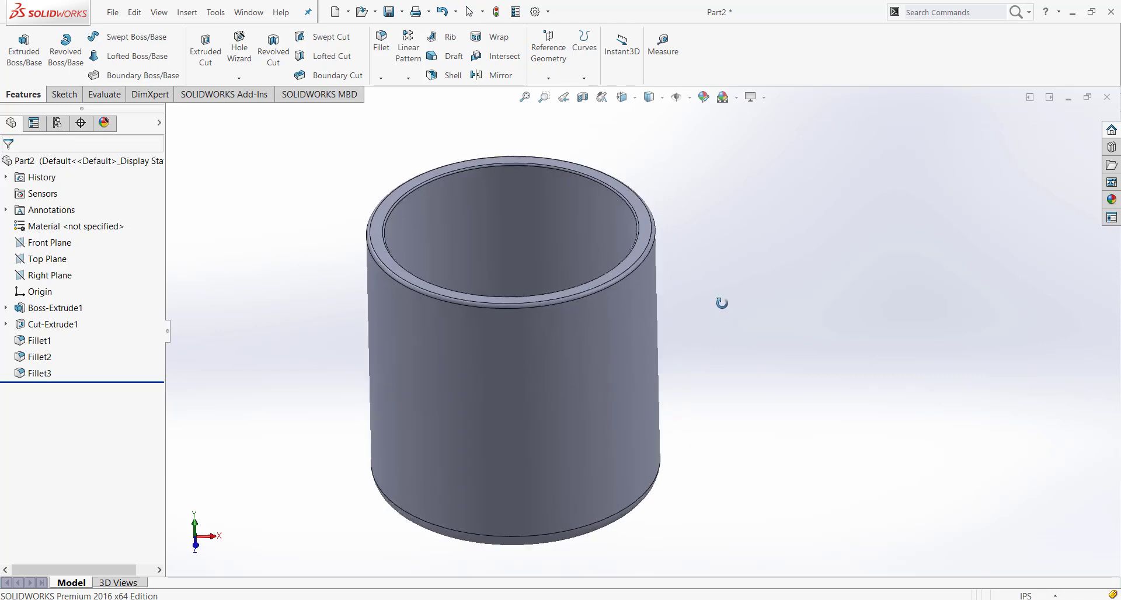
# Save the part to the Desktop folder under the file name Coffee Mug
pyautogui.click(113, 12)
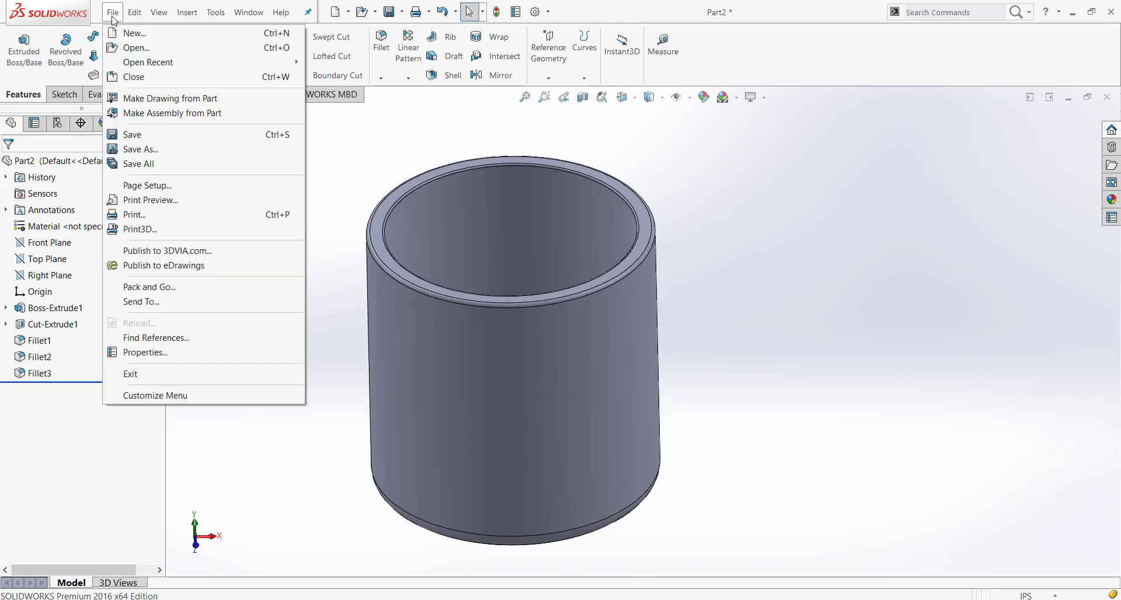
pyautogui.click(151, 150)
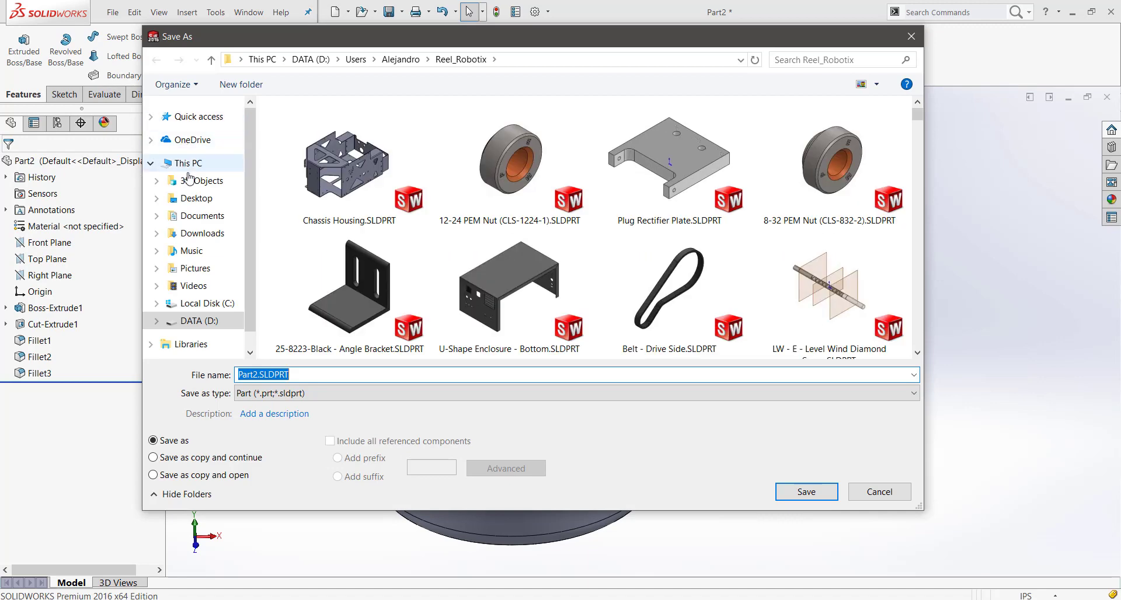
pyautogui.click(197, 199)
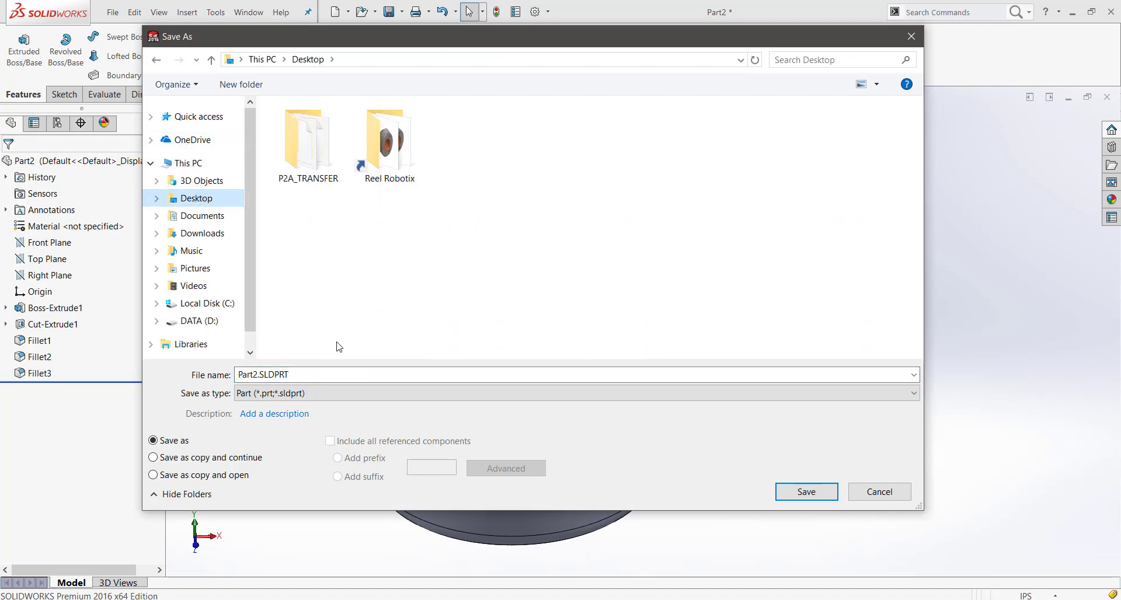
pyautogui.doubleClick(314, 376)
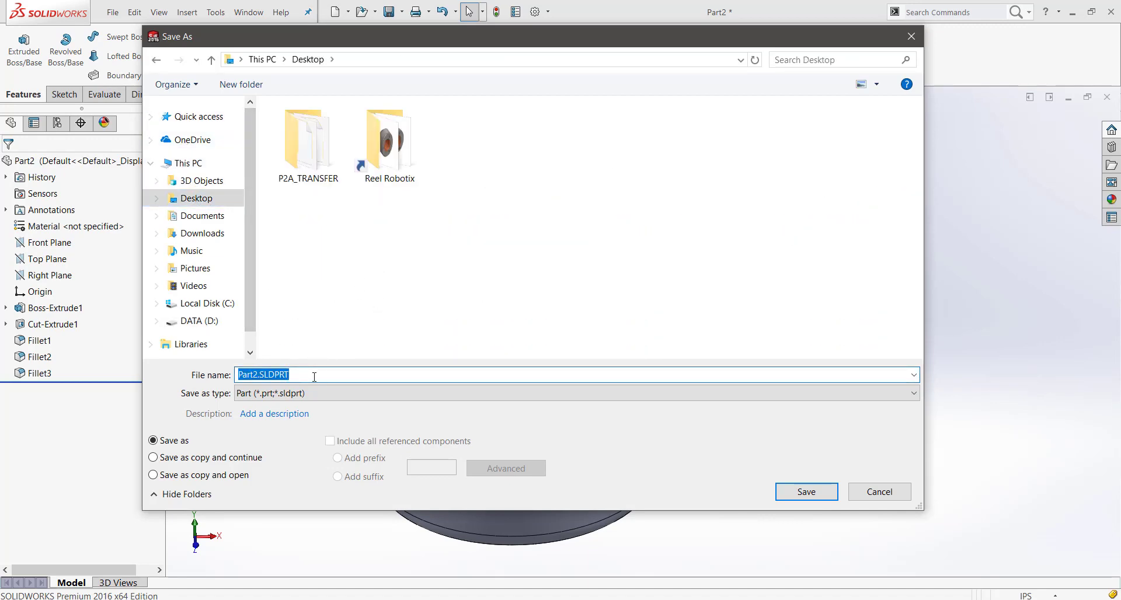
pyautogui.write('Coffee Mug')
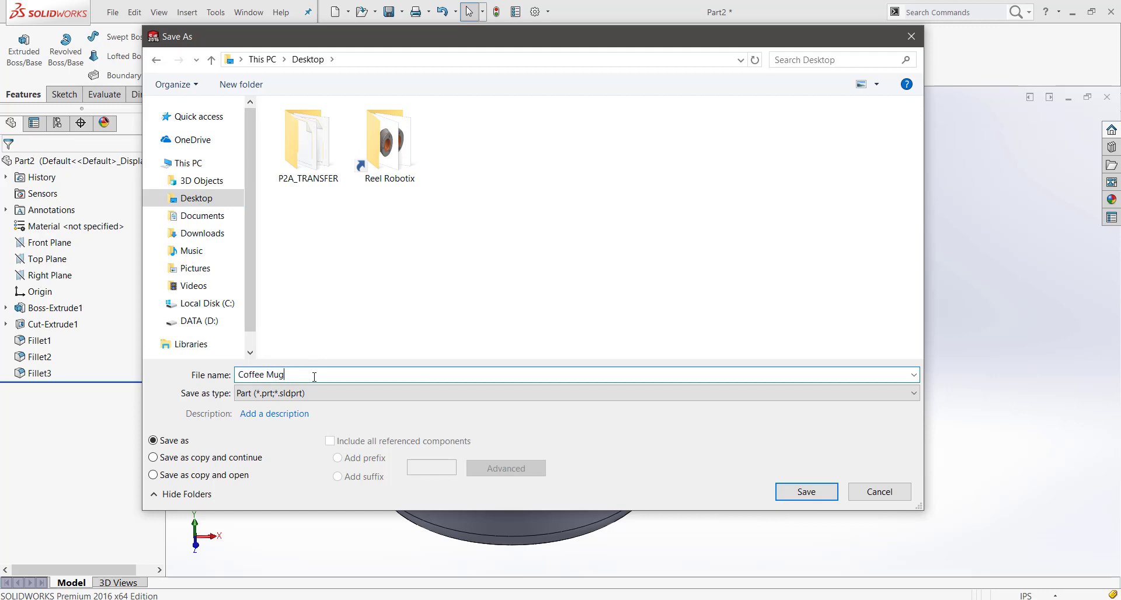
pyautogui.press('Return')
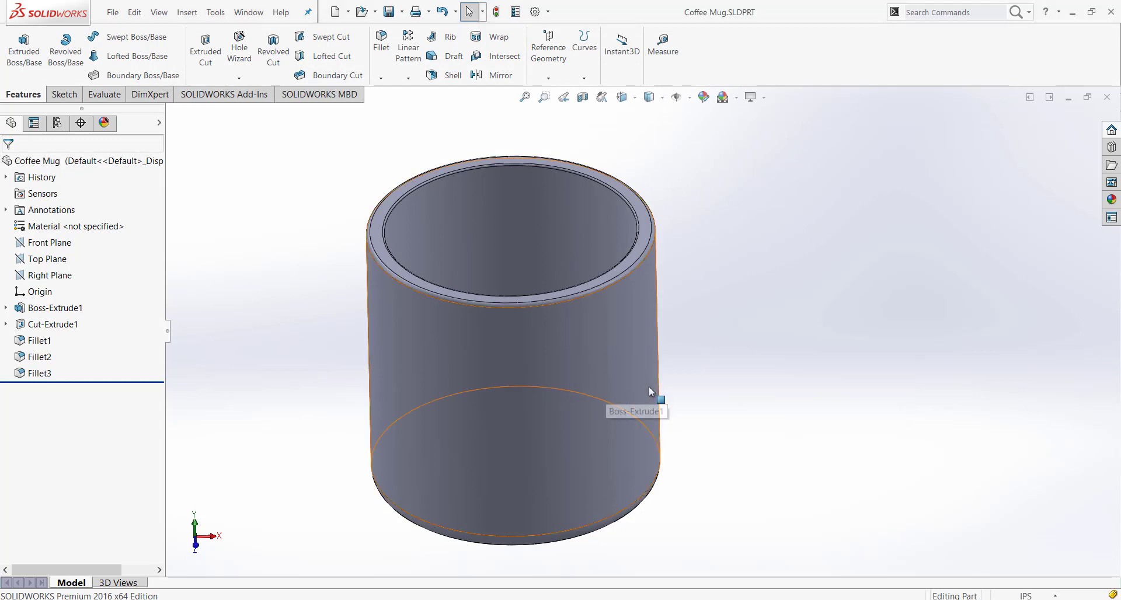
pyautogui.moveTo(650, 386); pyautogui.dragTo(897, 573, button='middle')
pyautogui.moveTo(742, 553); pyautogui.dragTo(771, 403, button='middle')
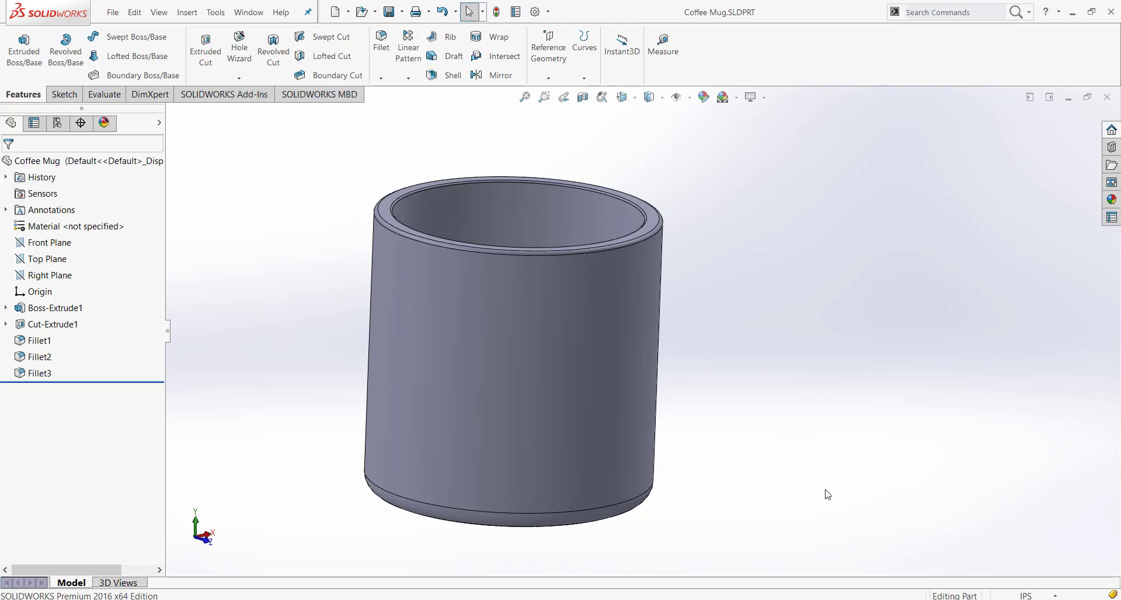
pyautogui.moveTo(836, 406); pyautogui.dragTo(765, 502, button='middle')
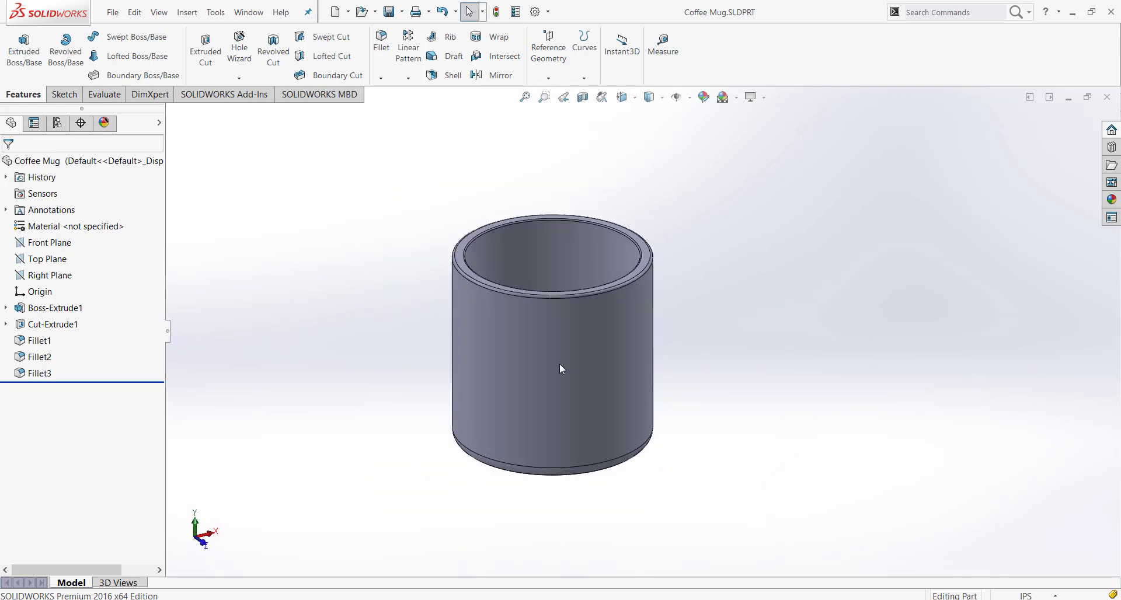
pyautogui.scroll(-2, 560, 369)
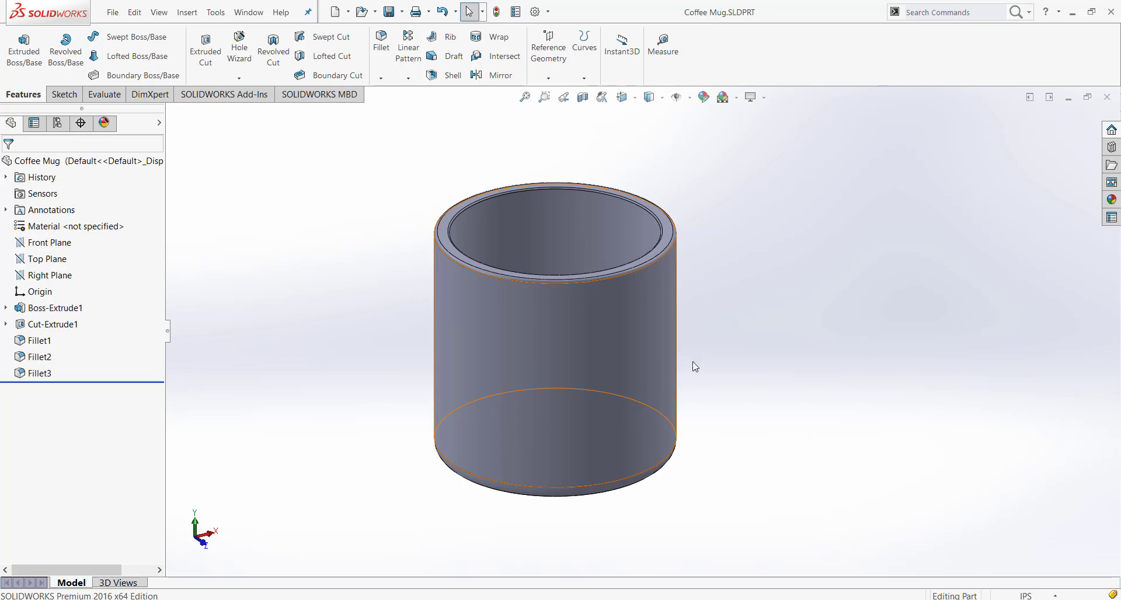
pyautogui.hotkey('ctrl', 'Right')
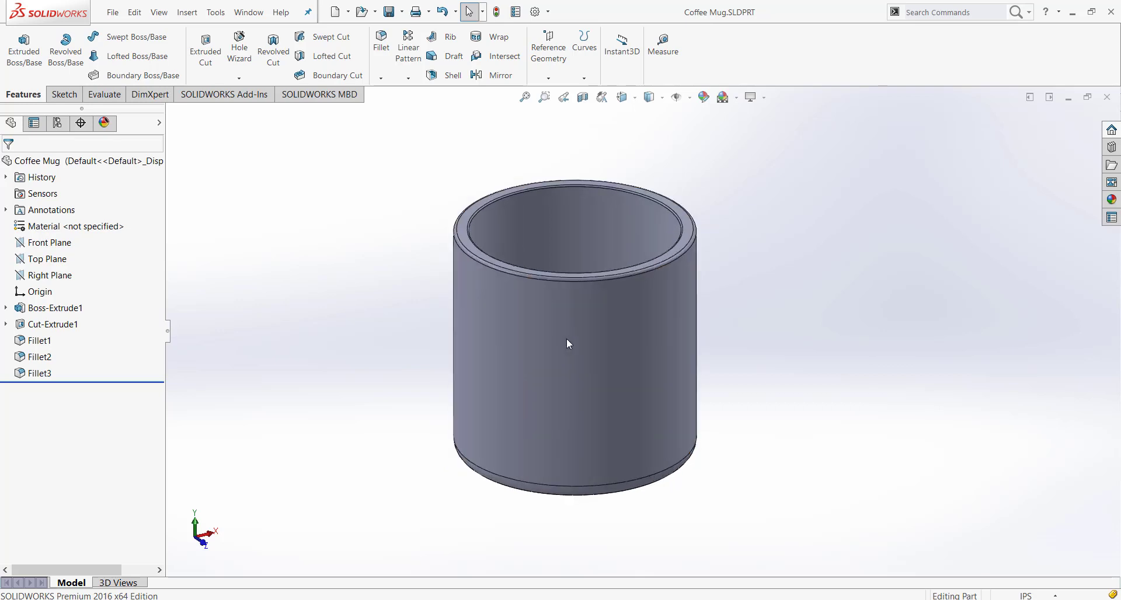